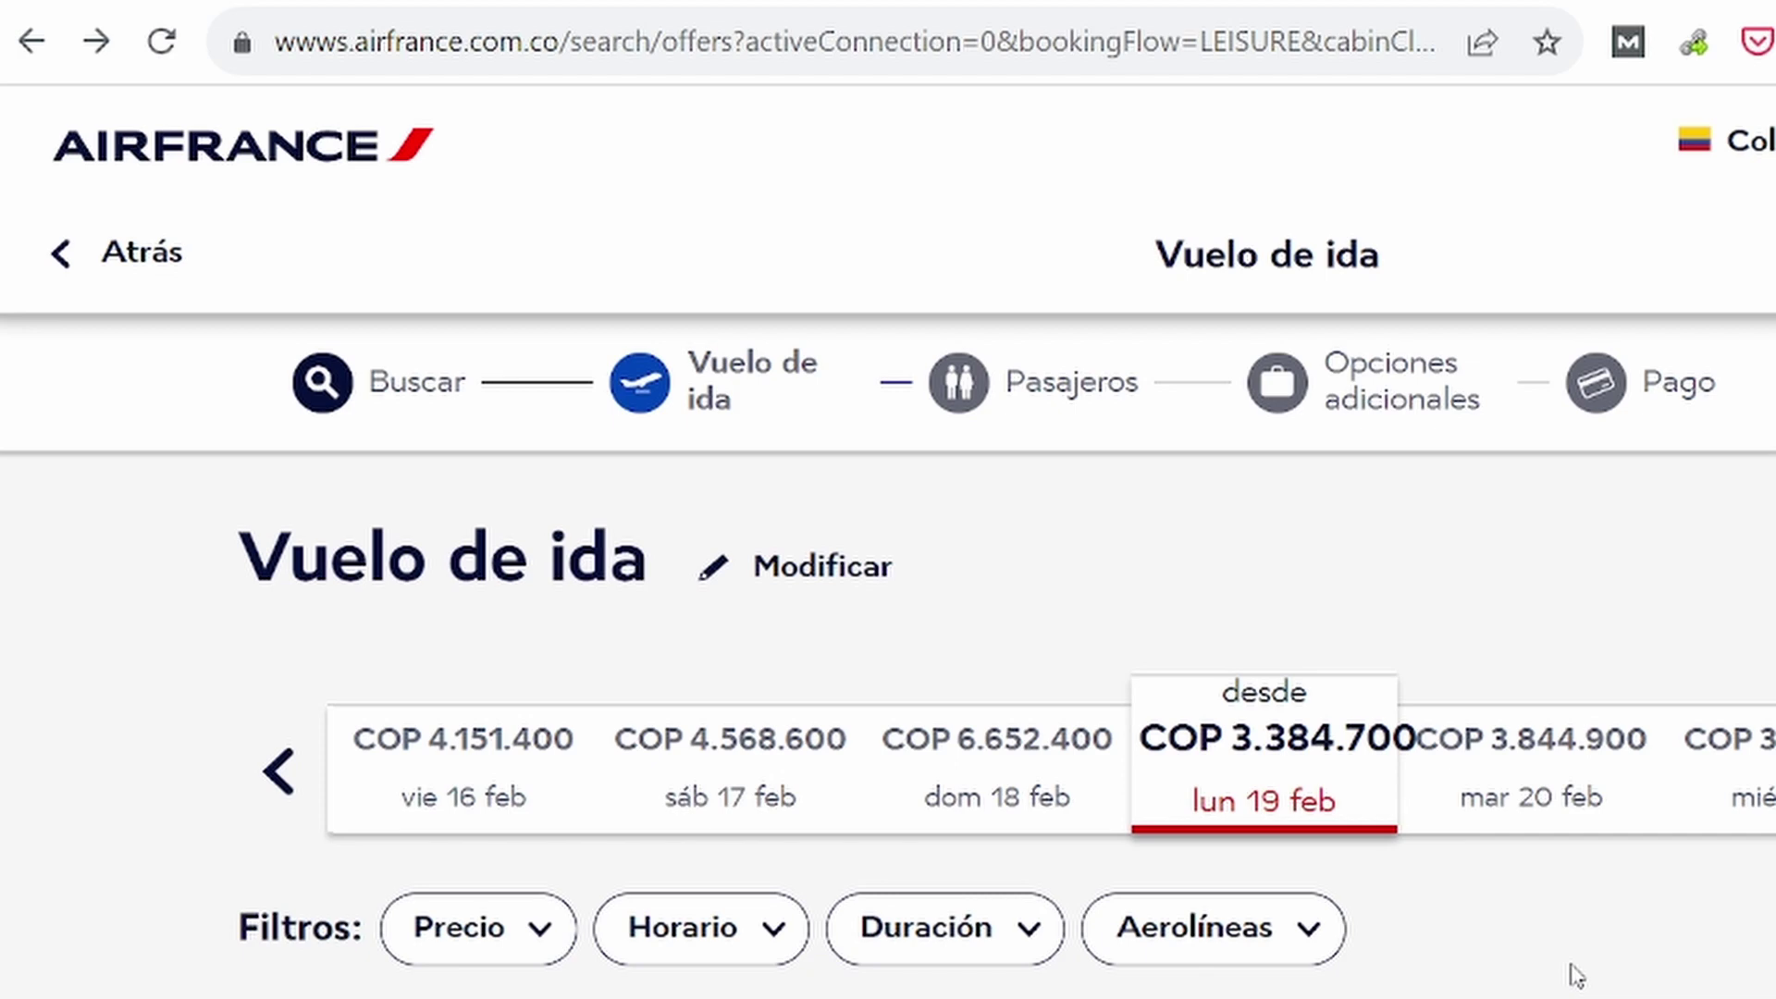
Open the fare options of the first Madrid to Sídney flight, departing at 12:25 p. m. on lun 19 feb.
{"action": "scroll", "coordinate": [1577, 976], "scroll_direction": "down", "scroll_amount": 6}
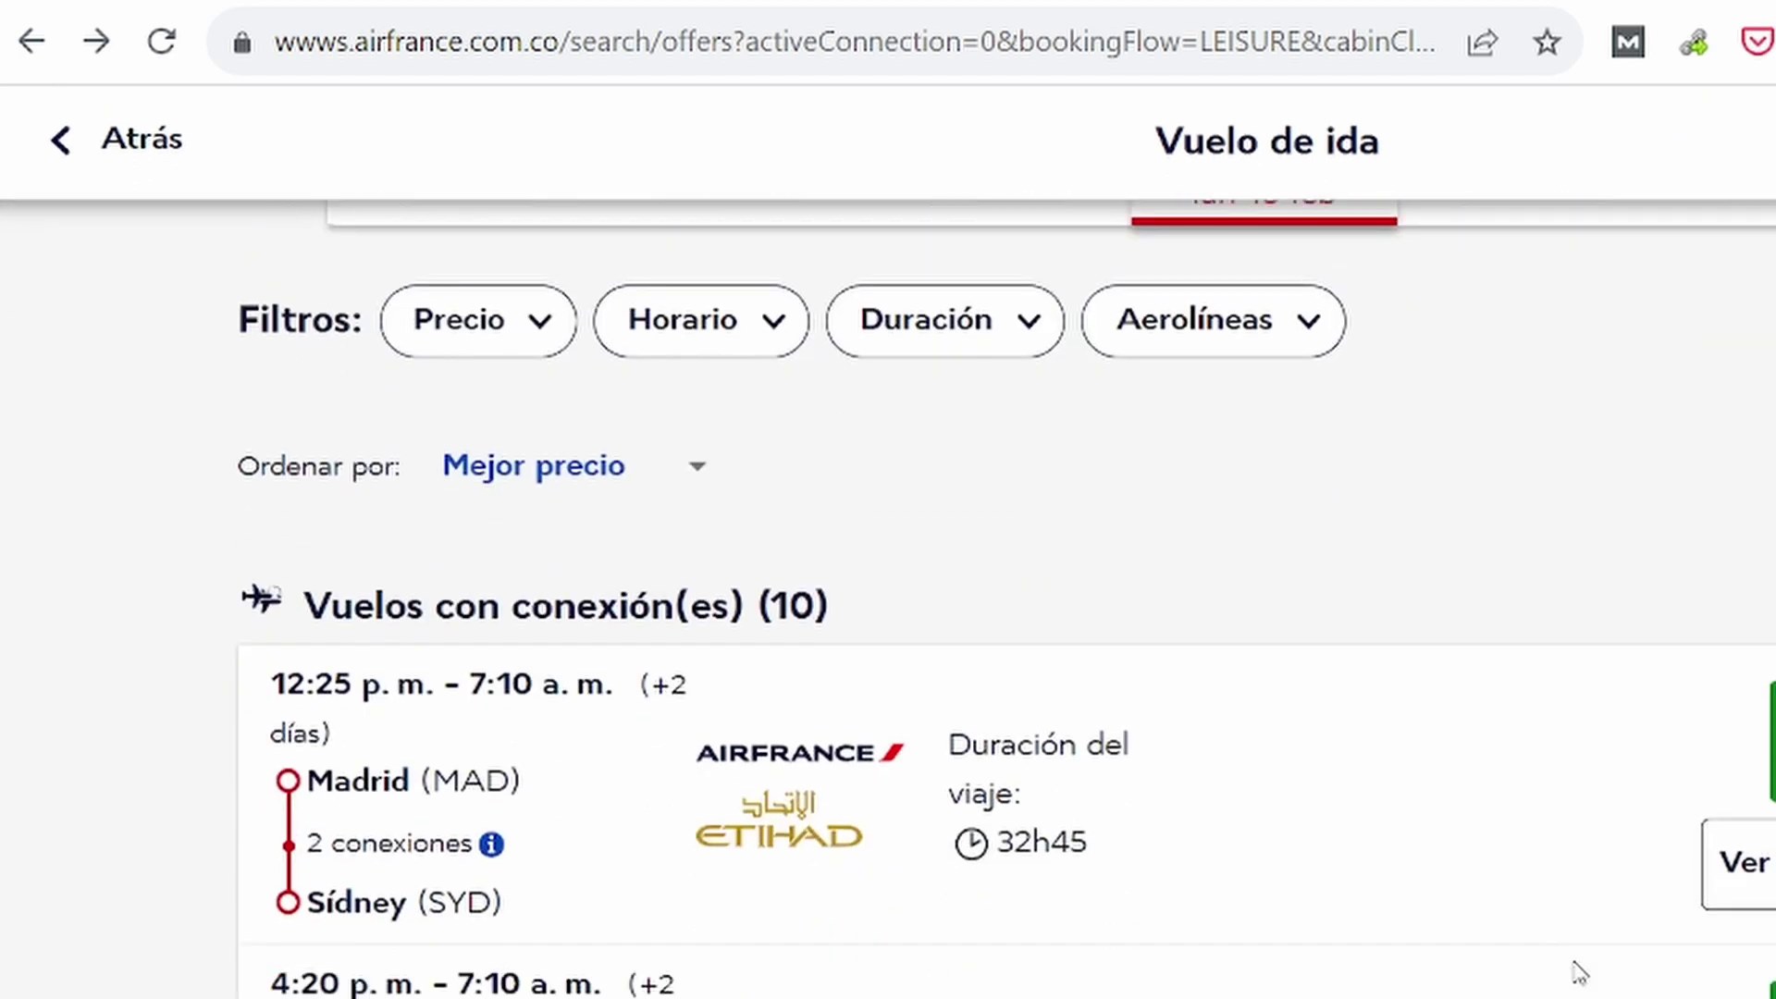
{"action": "scroll", "coordinate": [1581, 974], "scroll_direction": "down", "scroll_amount": 2}
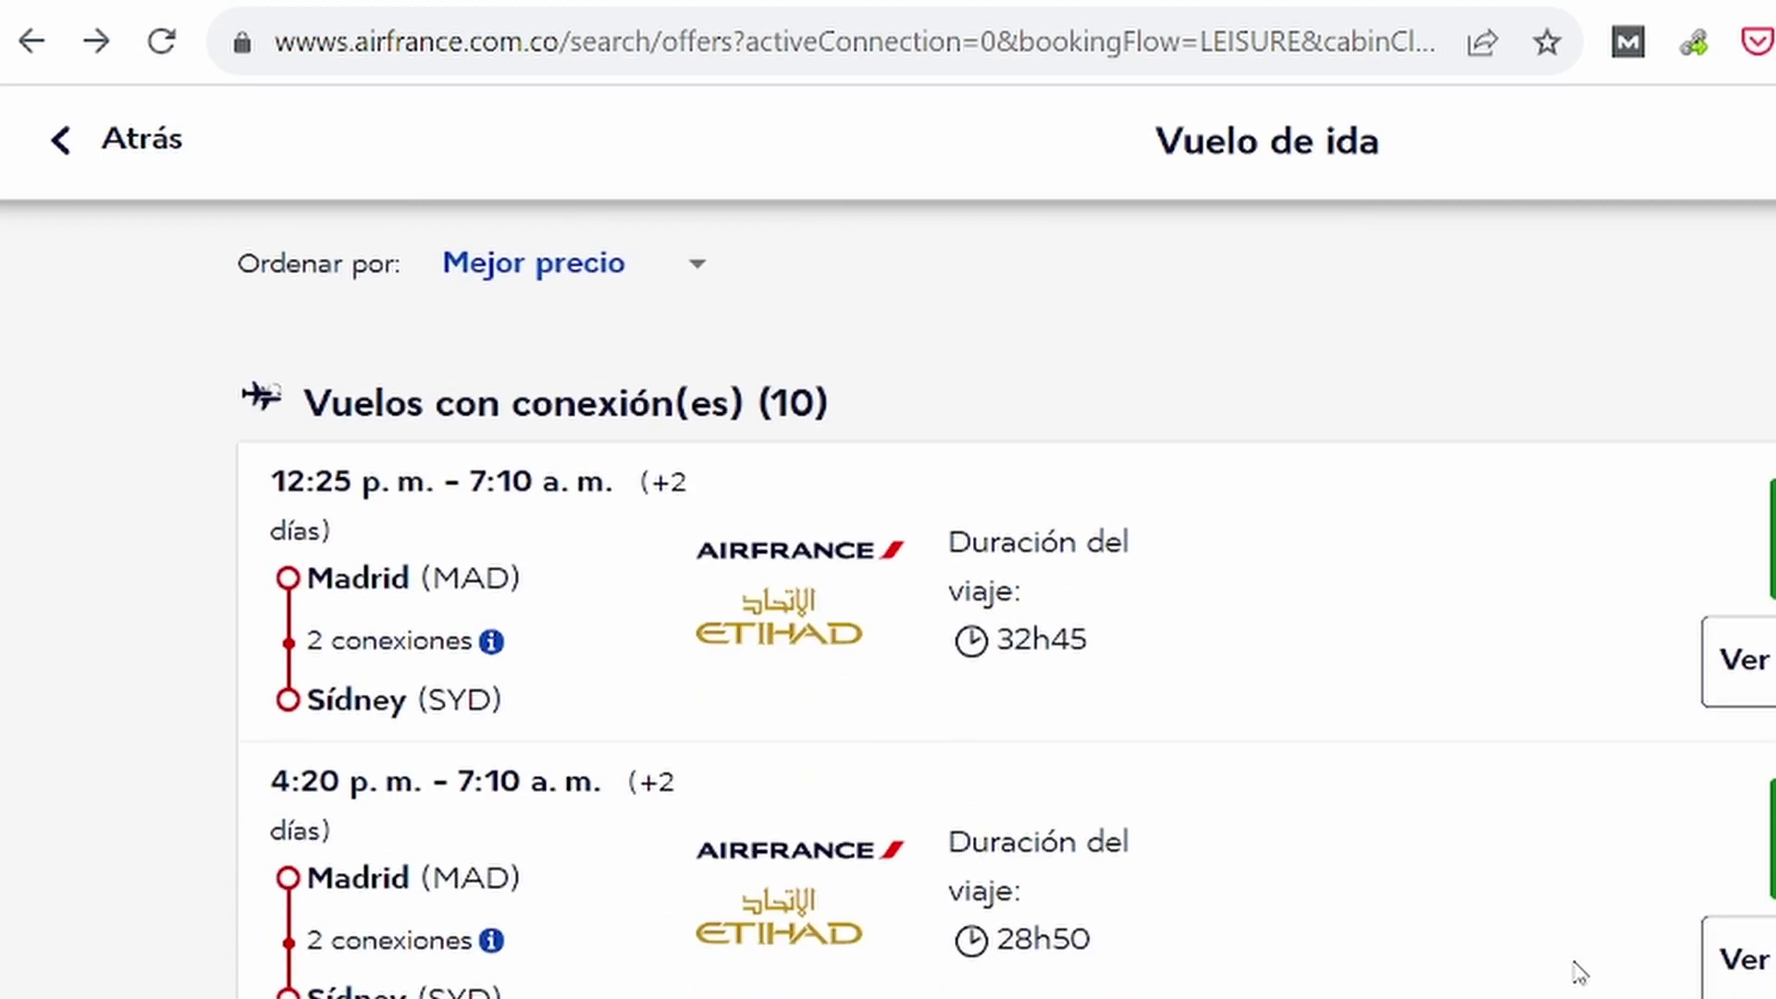
{"action": "scroll", "coordinate": [1578, 972], "scroll_direction": "up", "scroll_amount": 8}
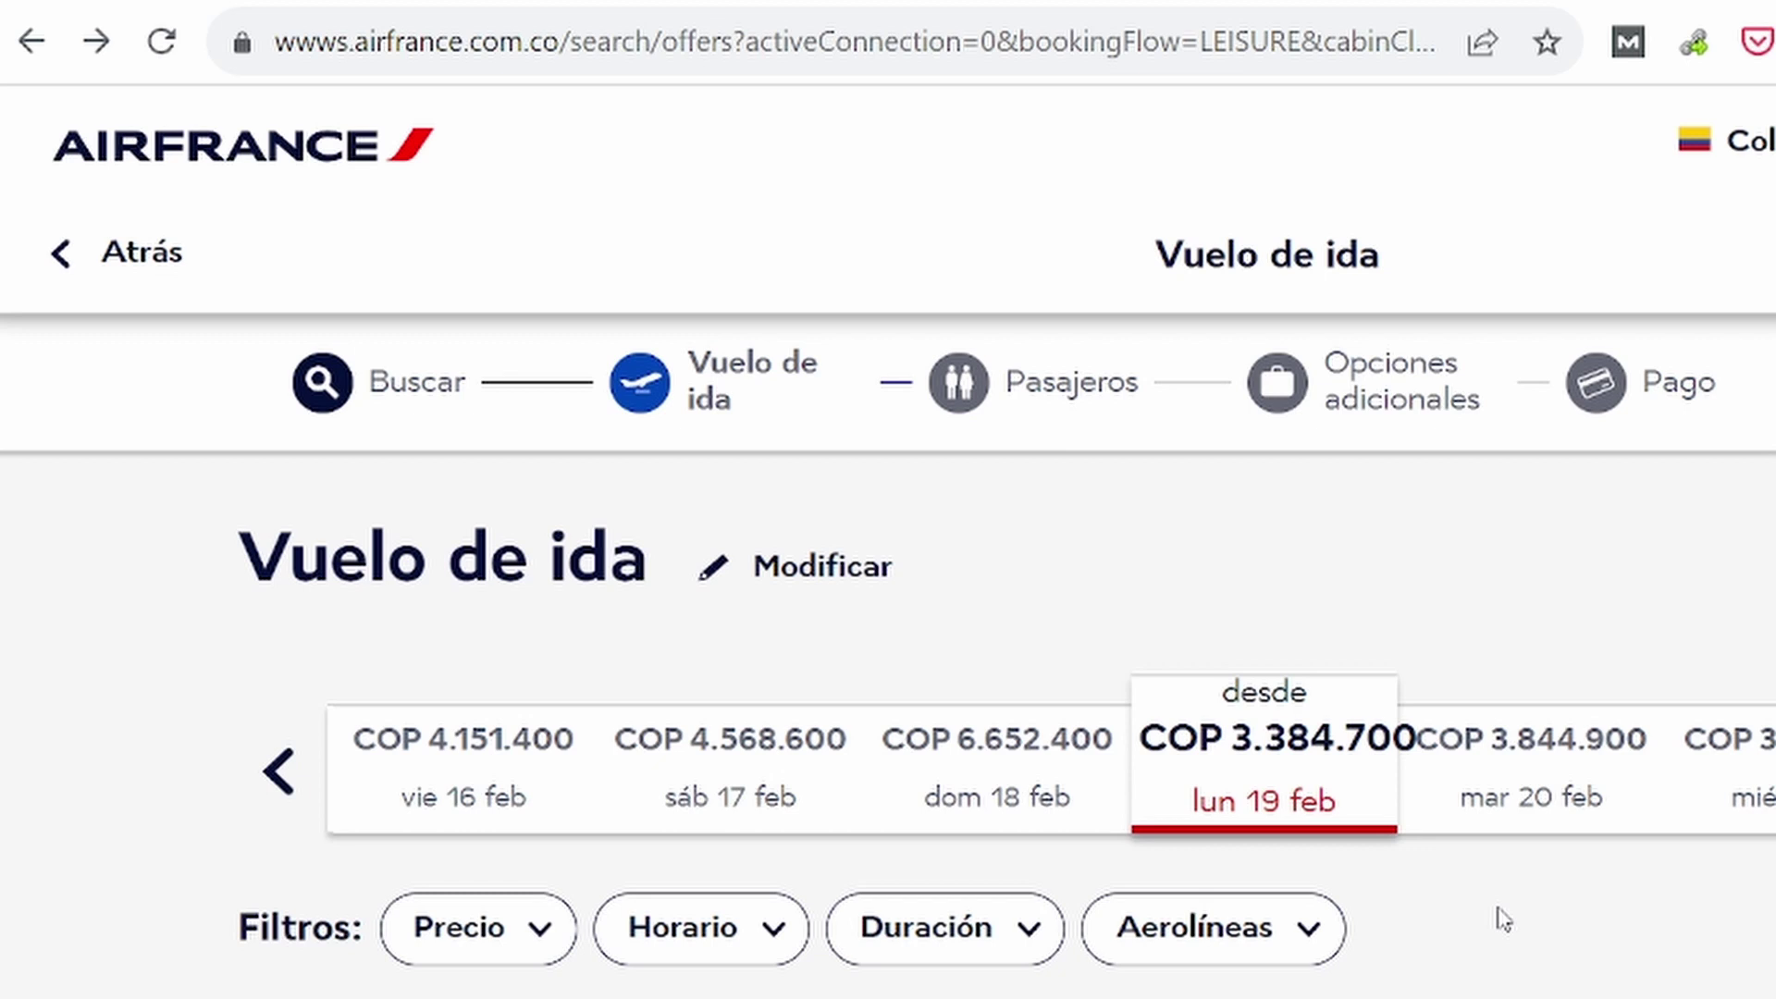
{"action": "scroll", "coordinate": [1504, 919], "scroll_direction": "down", "scroll_amount": 3}
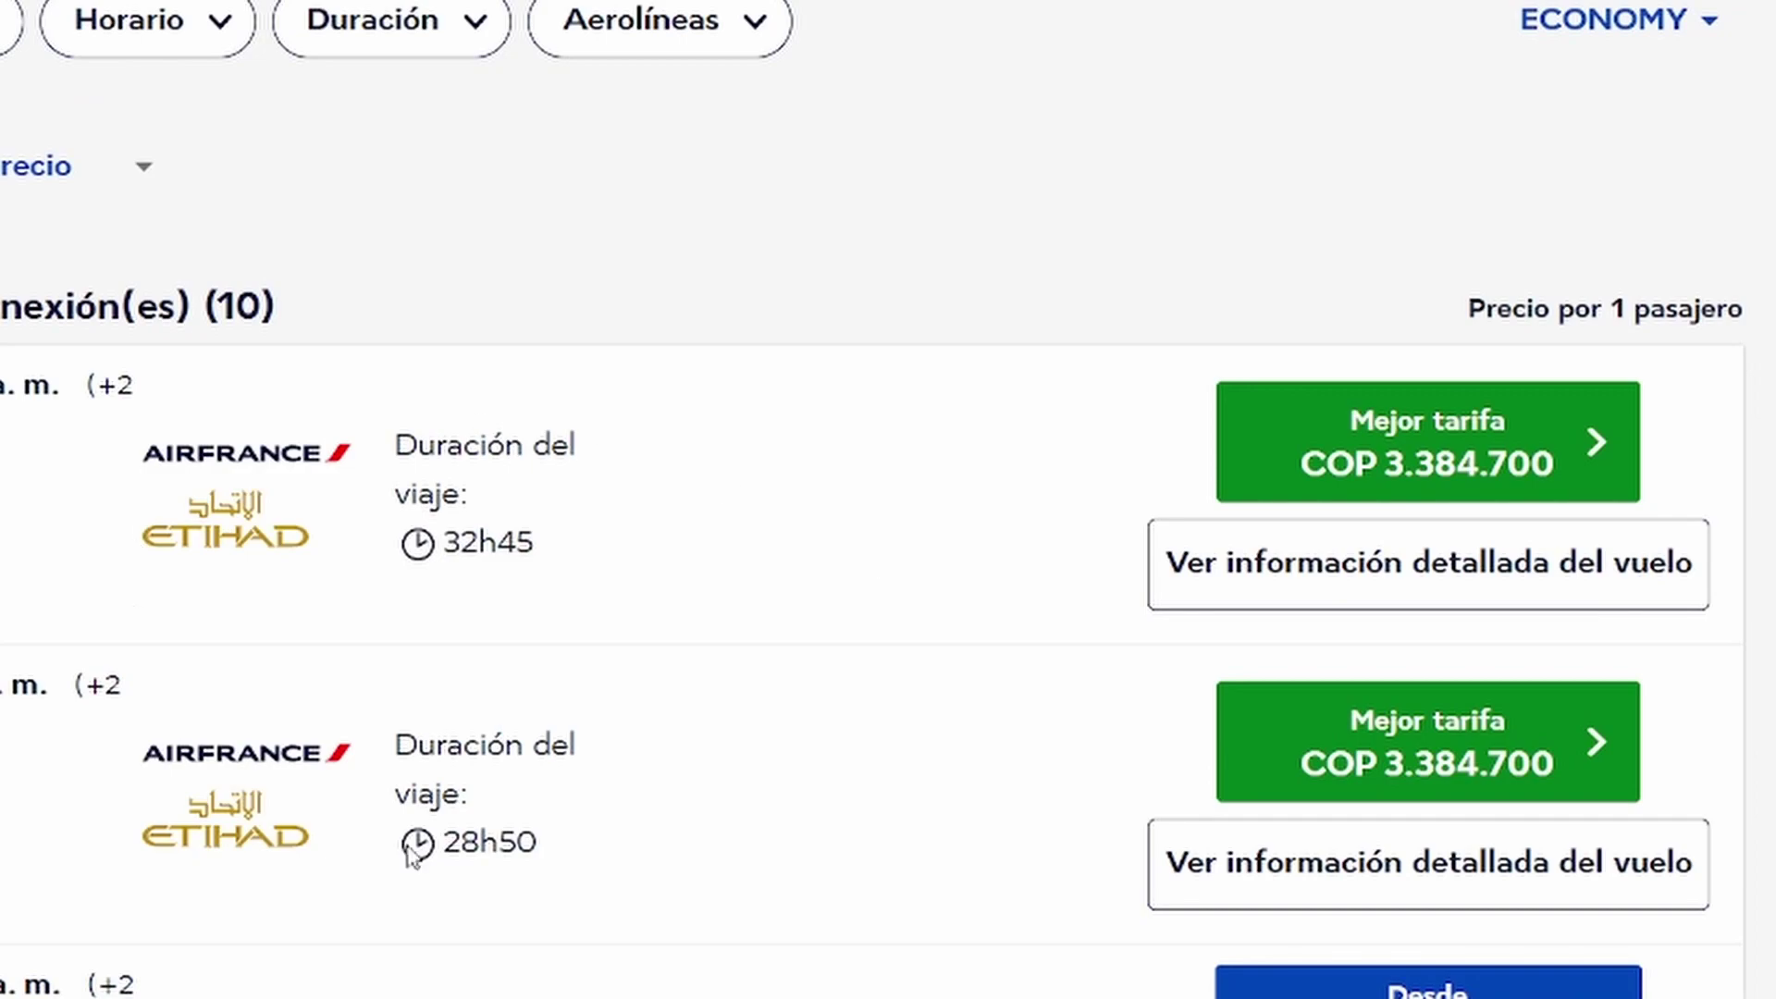
{"action": "left_click", "coordinate": [1481, 456]}
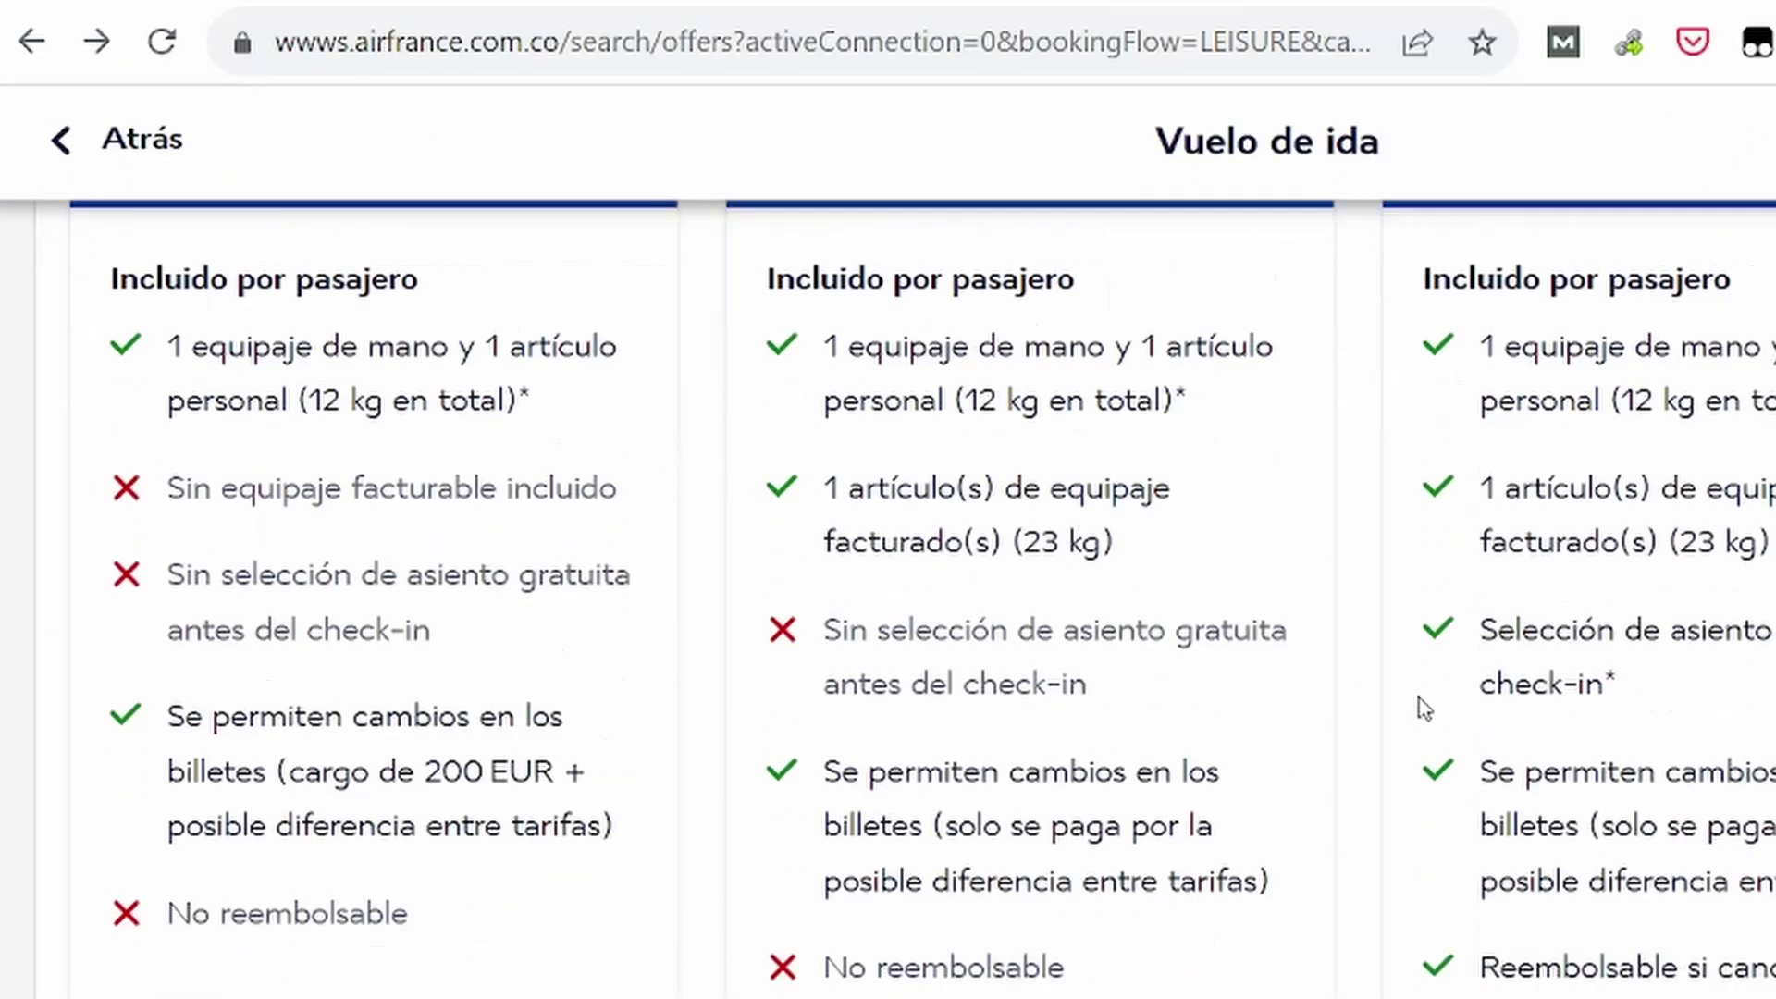
Compare the baggage, seat selection, change and refund conditions and the prices of the Light, Standard and Flex Economy fares.
{"action": "scroll", "coordinate": [1424, 709], "scroll_direction": "down", "scroll_amount": 6}
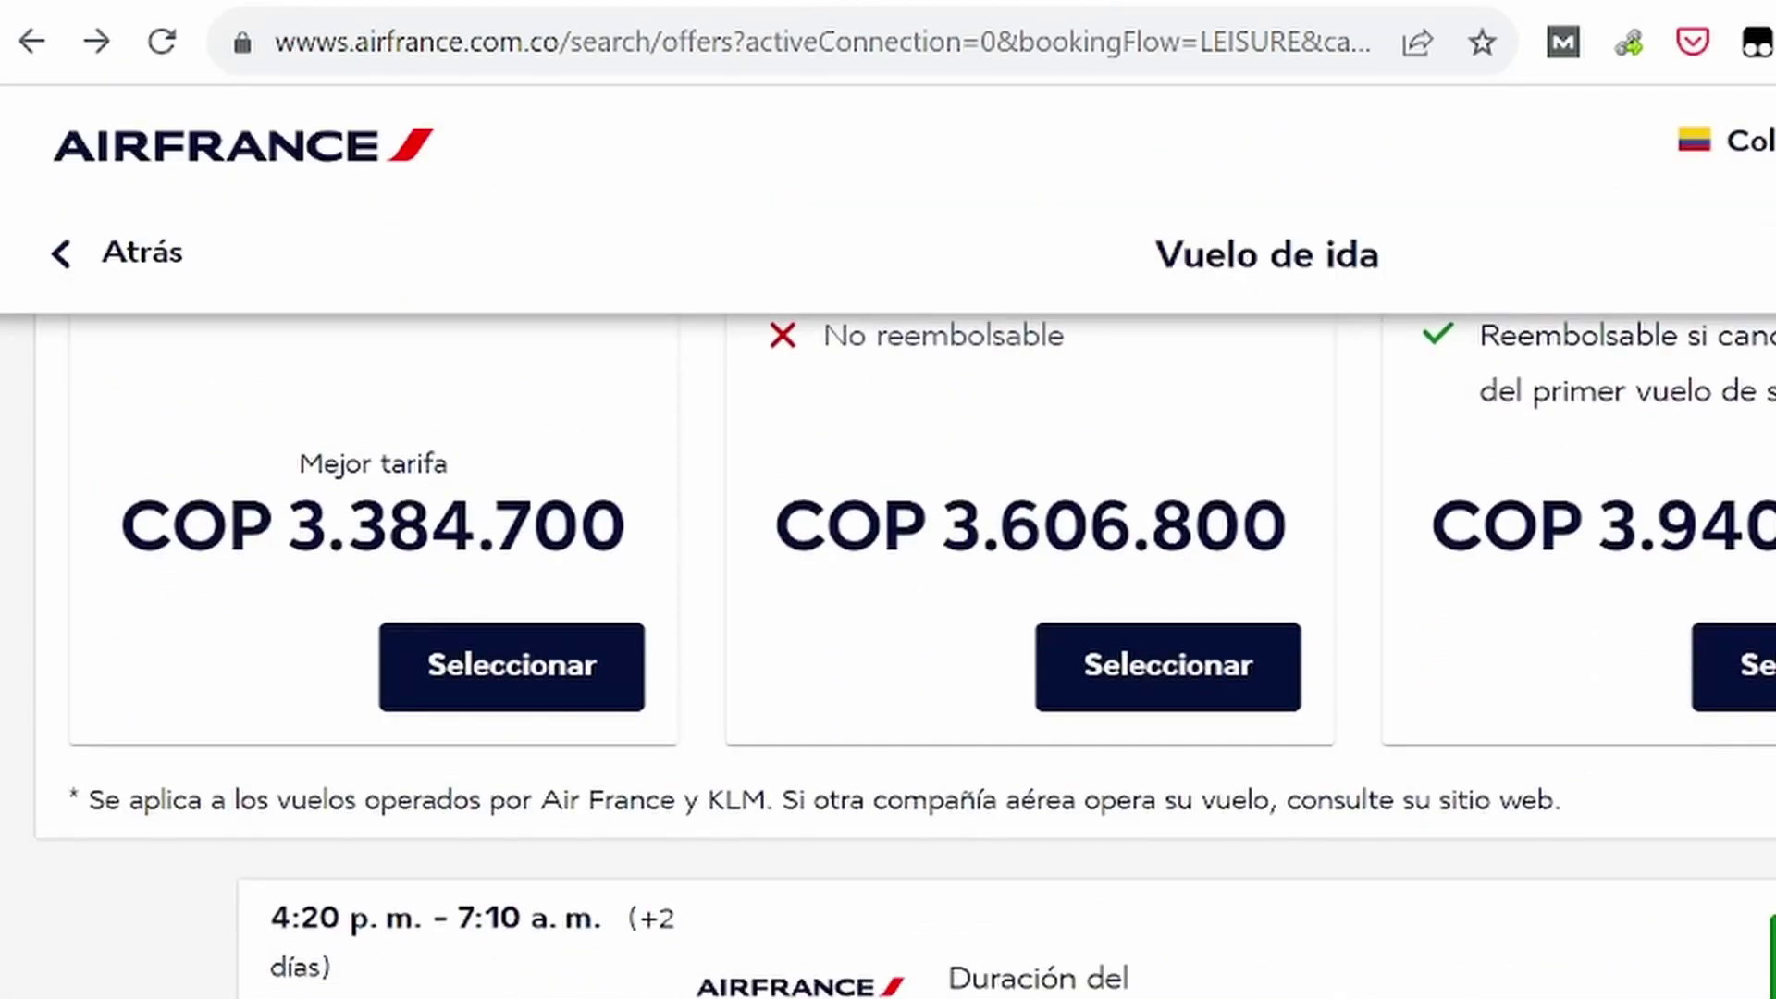
{"action": "scroll", "coordinate": [706, 738], "scroll_direction": "up", "scroll_amount": 9}
{"action": "scroll", "coordinate": [290, 742], "scroll_direction": "down", "scroll_amount": 5}
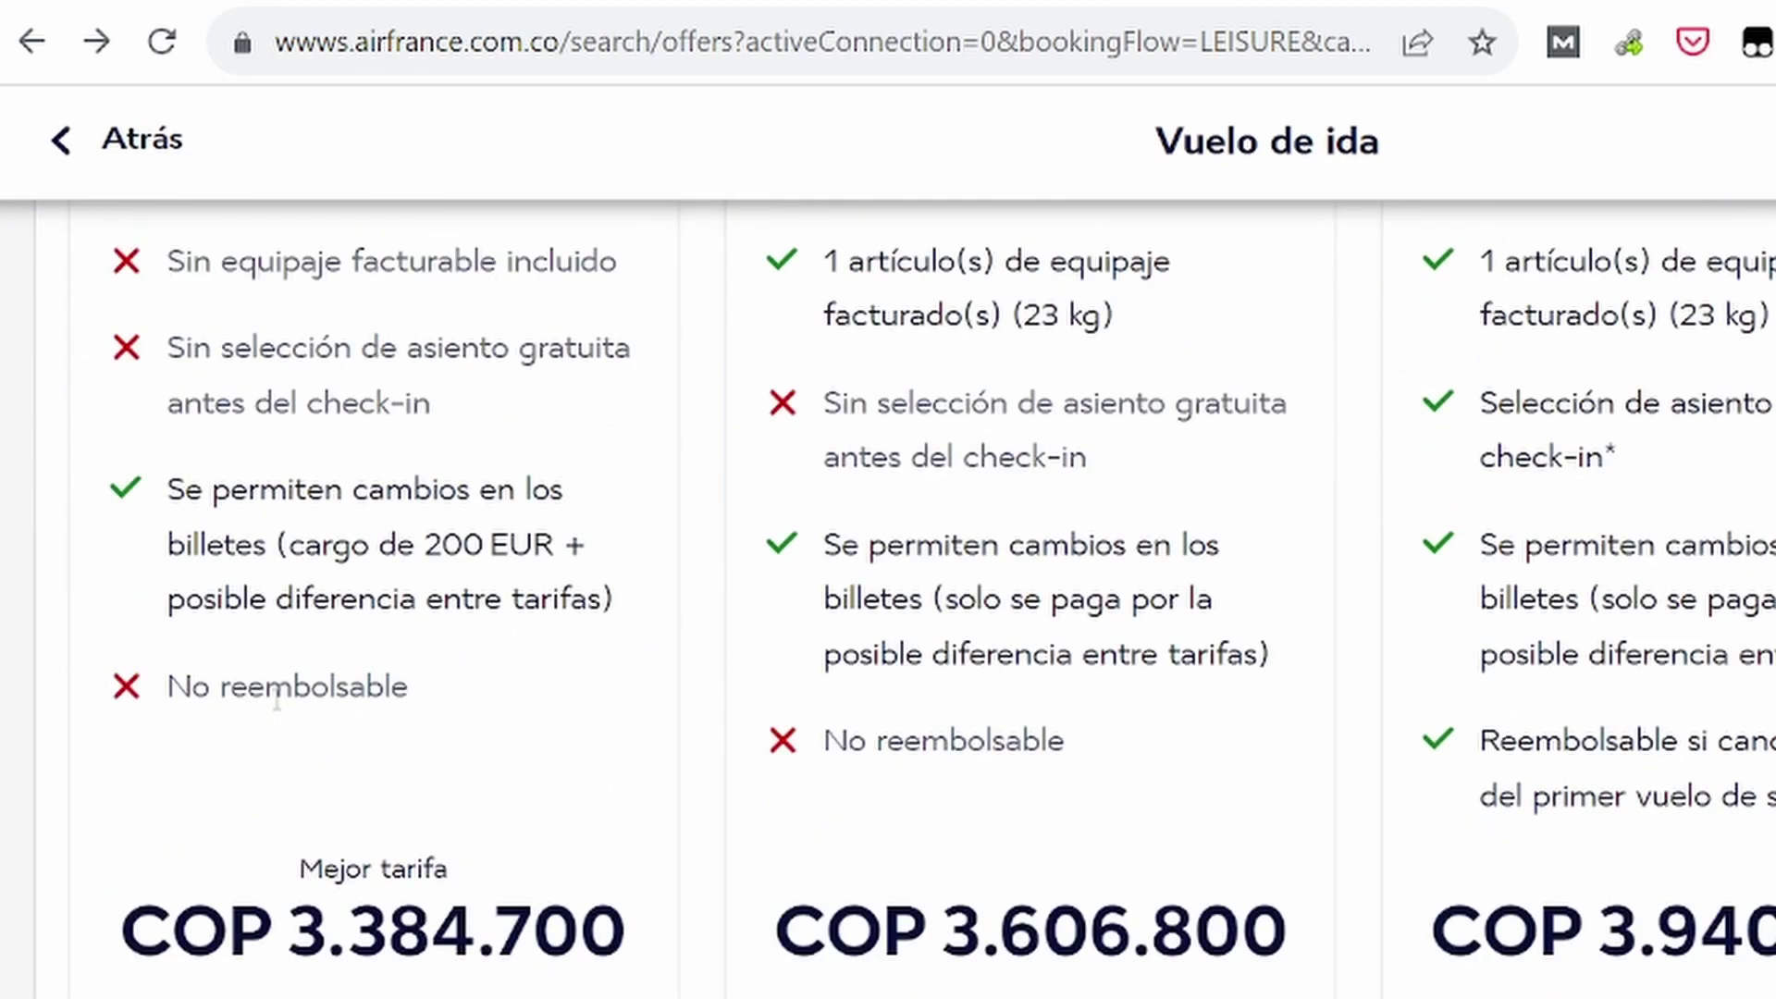
{"action": "scroll", "coordinate": [276, 703], "scroll_direction": "up", "scroll_amount": 4}
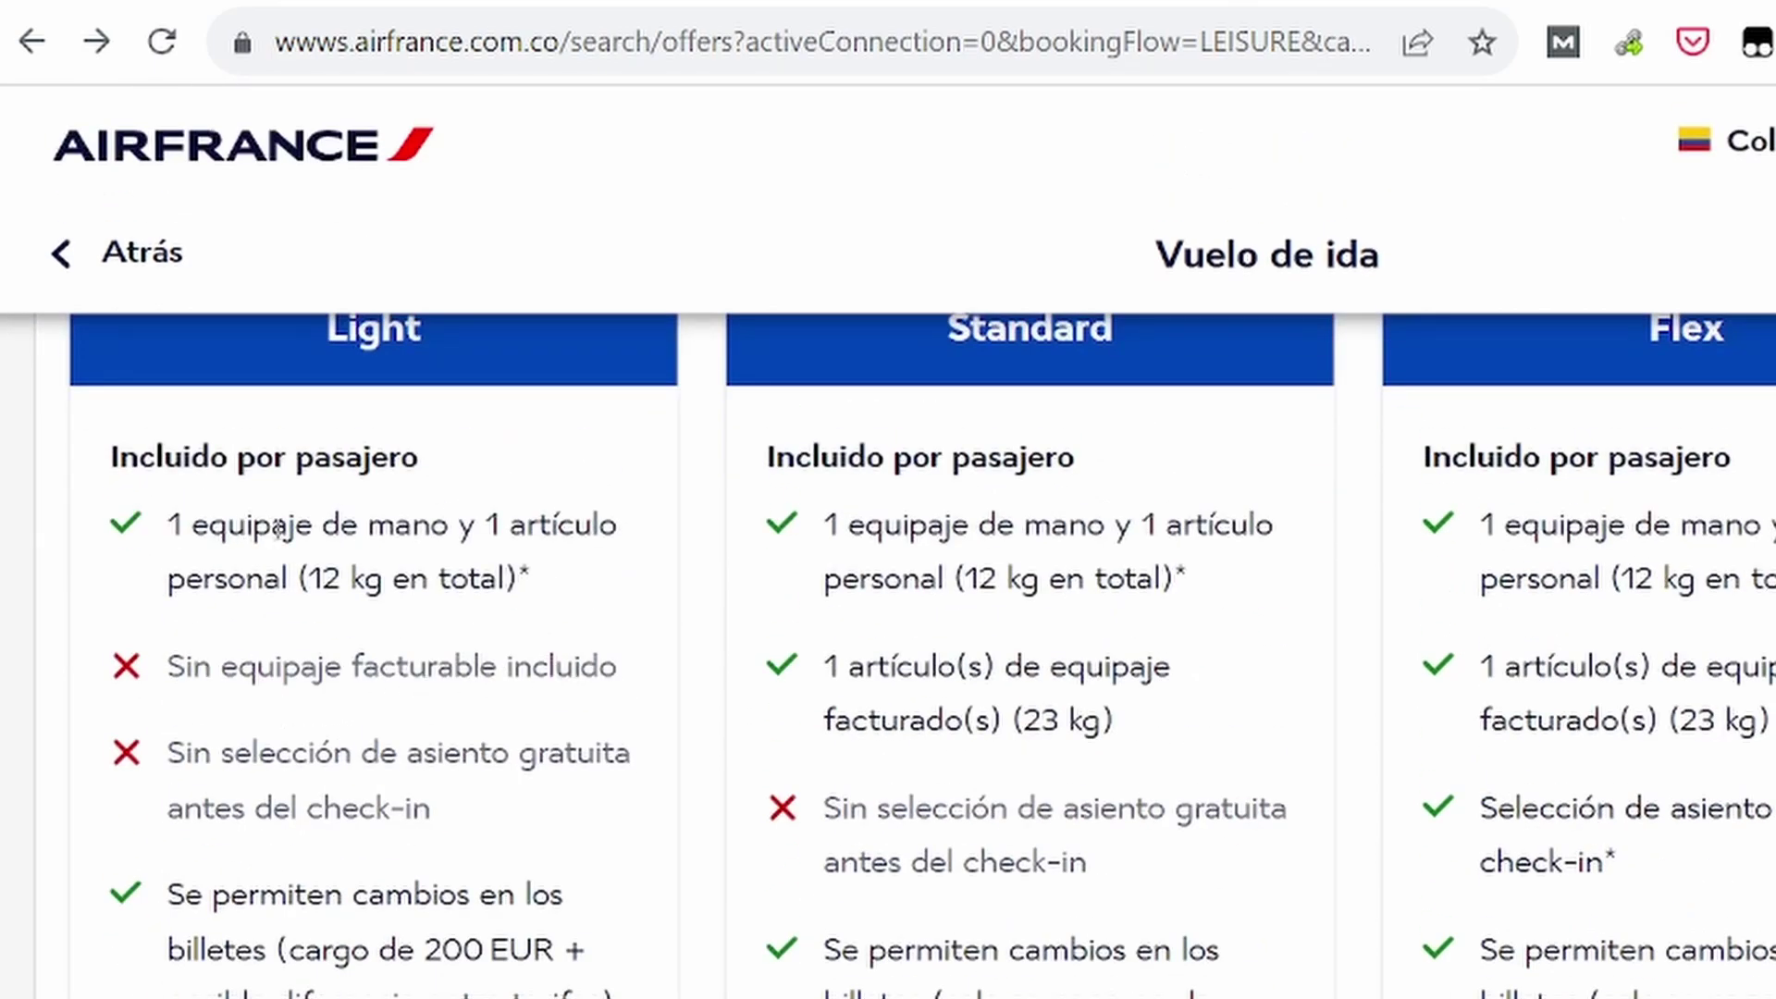
{"action": "scroll", "coordinate": [926, 574], "scroll_direction": "up", "scroll_amount": 2}
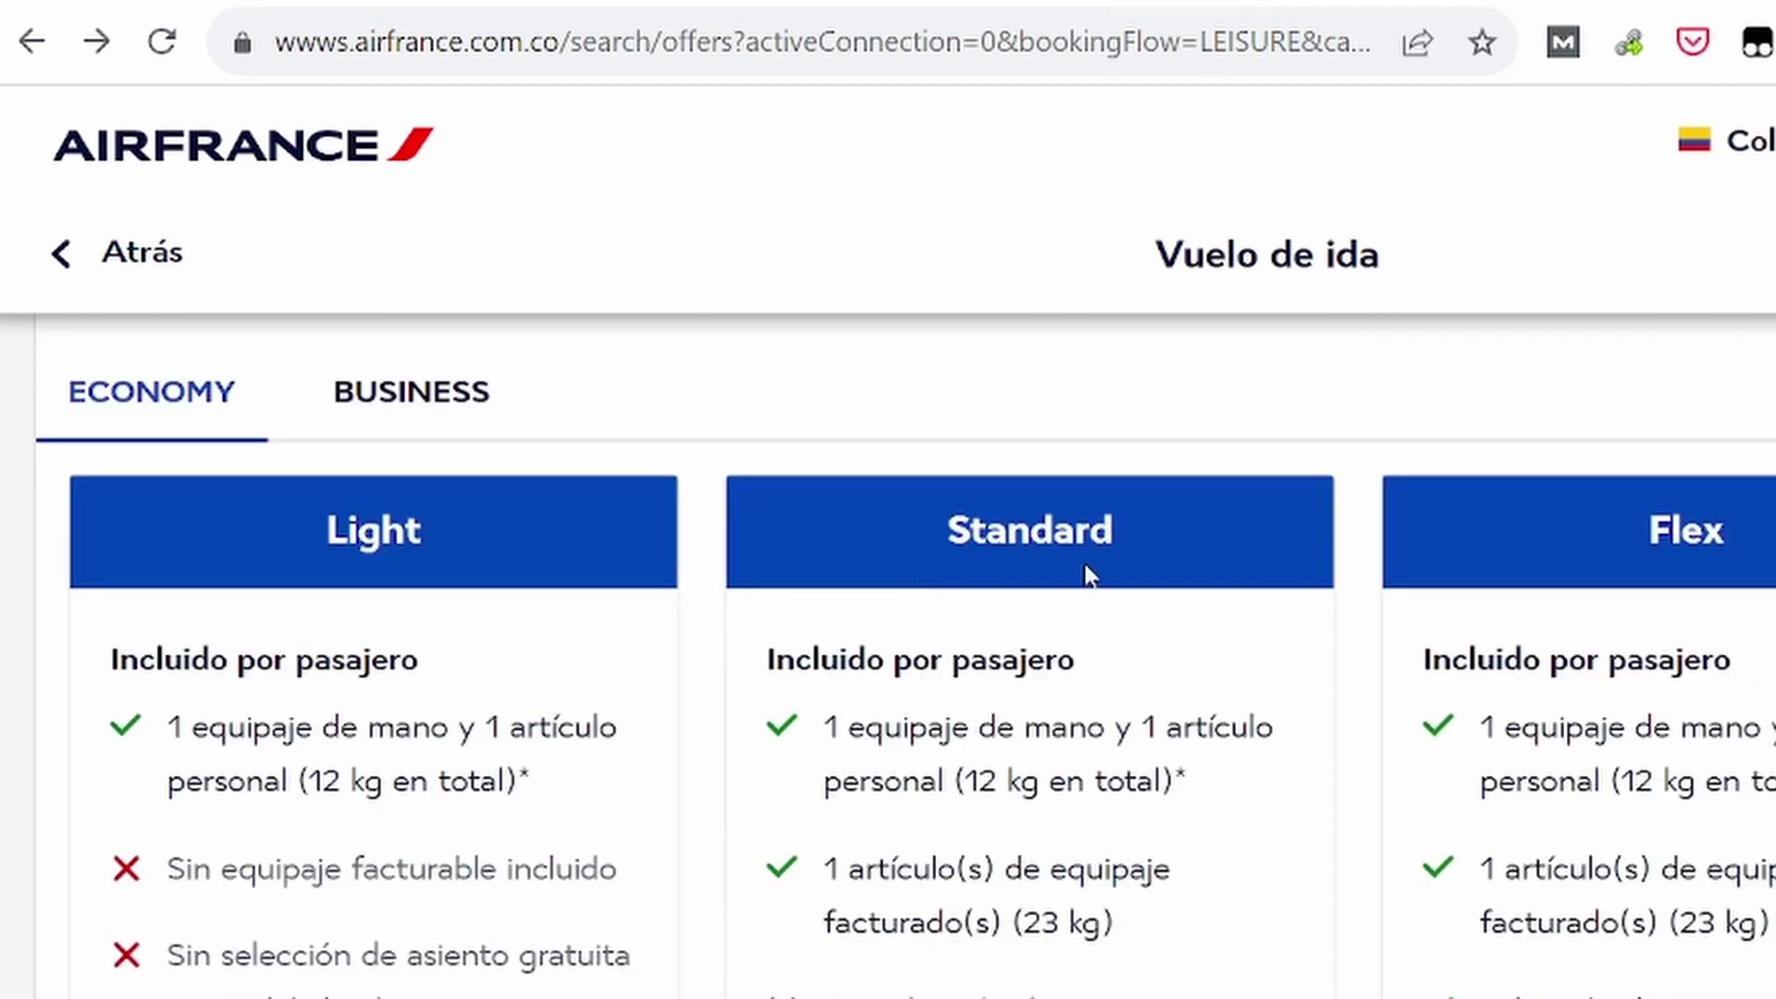
{"action": "left_click_drag", "start_coordinate": [822, 869], "coordinate": [1138, 942]}
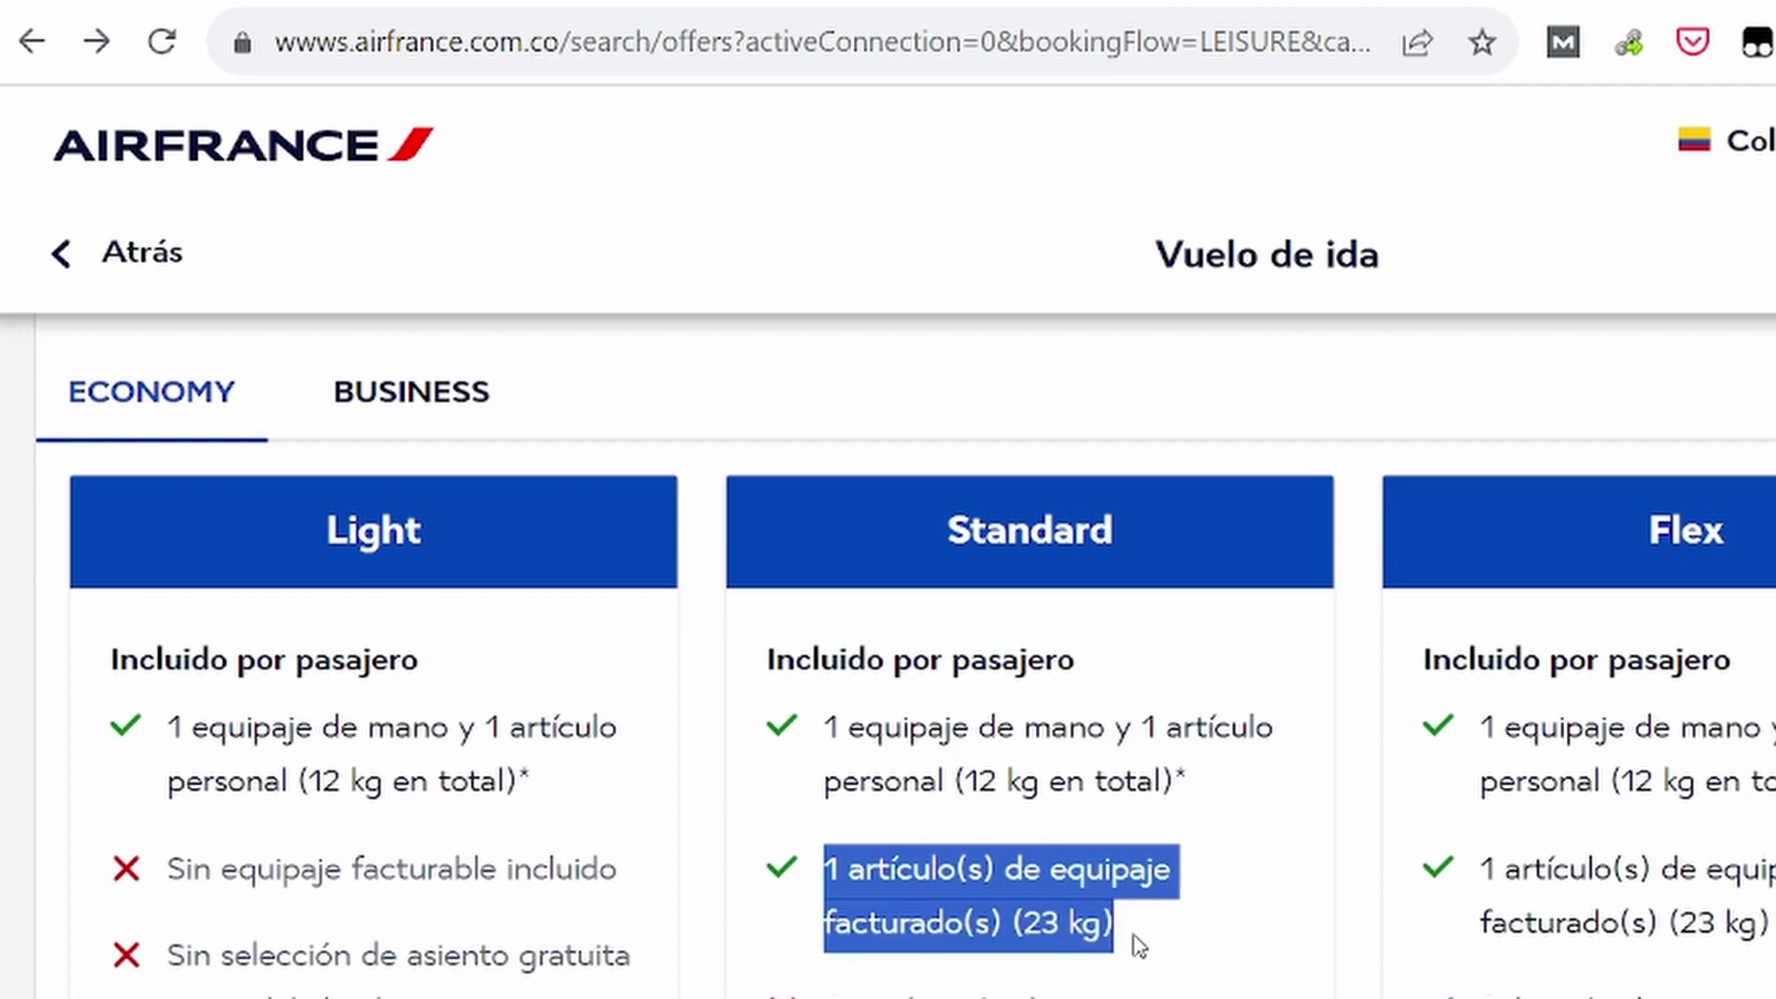
{"action": "left_click", "coordinate": [1139, 944]}
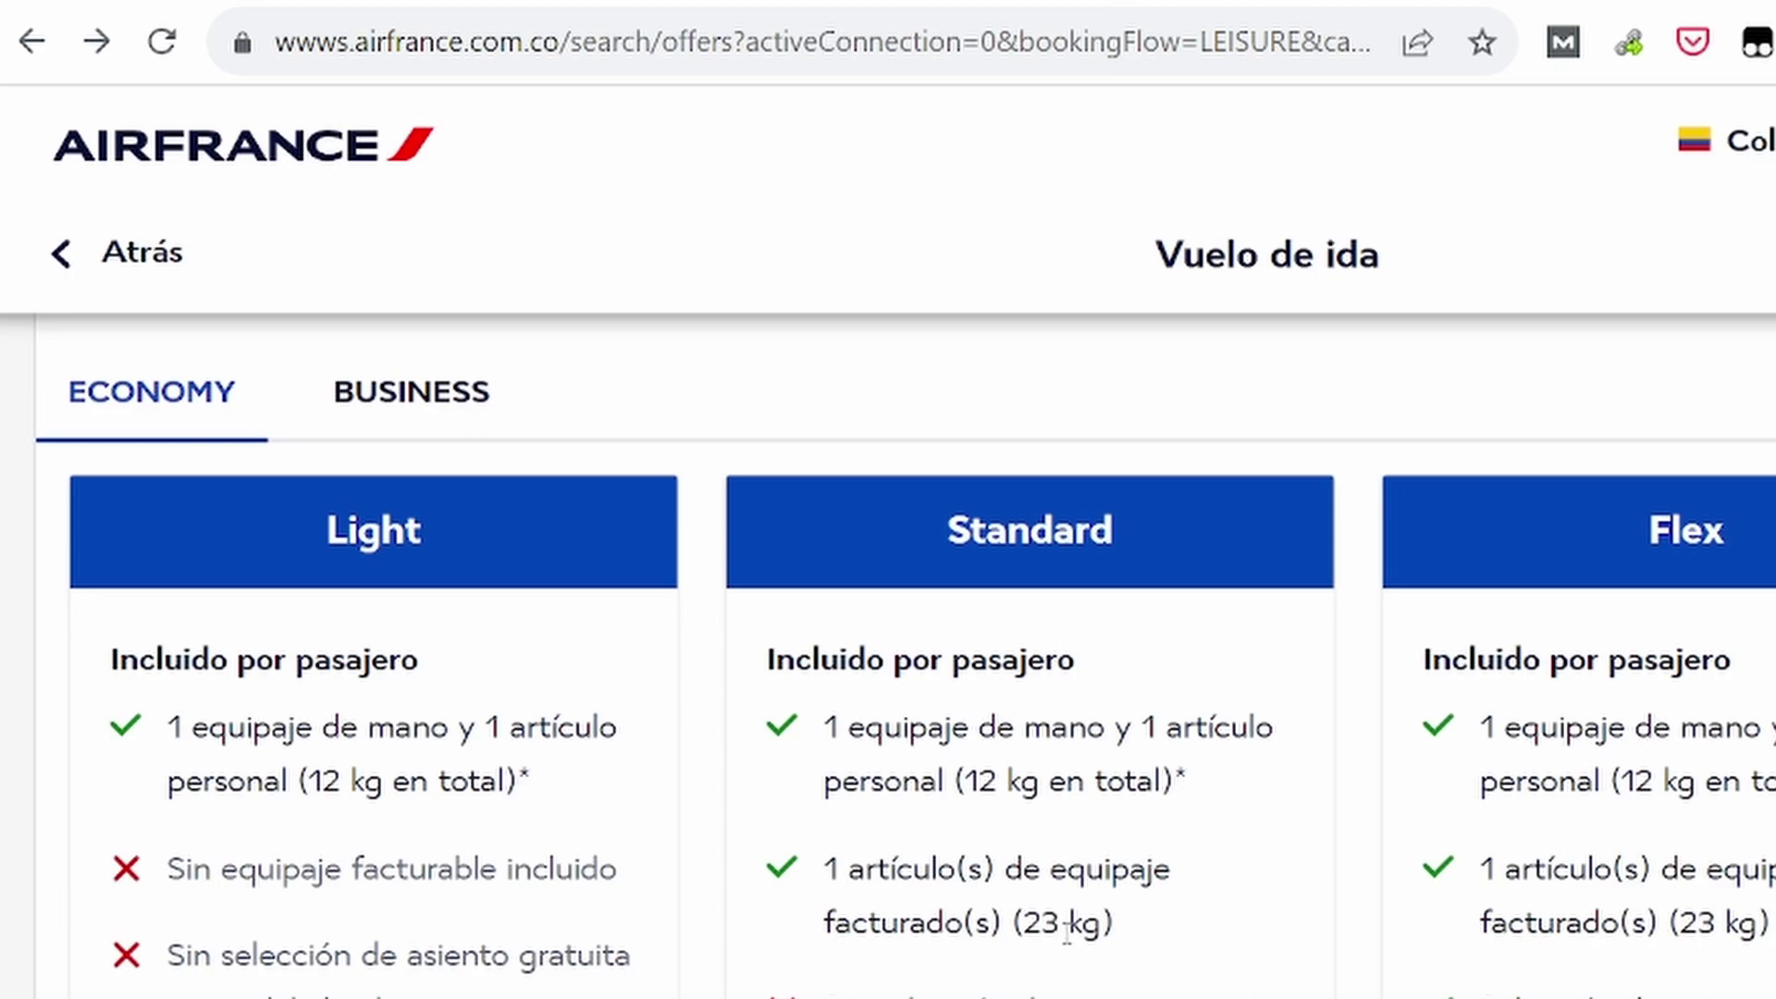
{"action": "scroll", "coordinate": [1067, 925], "scroll_direction": "down", "scroll_amount": 3}
{"action": "scroll", "coordinate": [1068, 941], "scroll_direction": "up", "scroll_amount": 3}
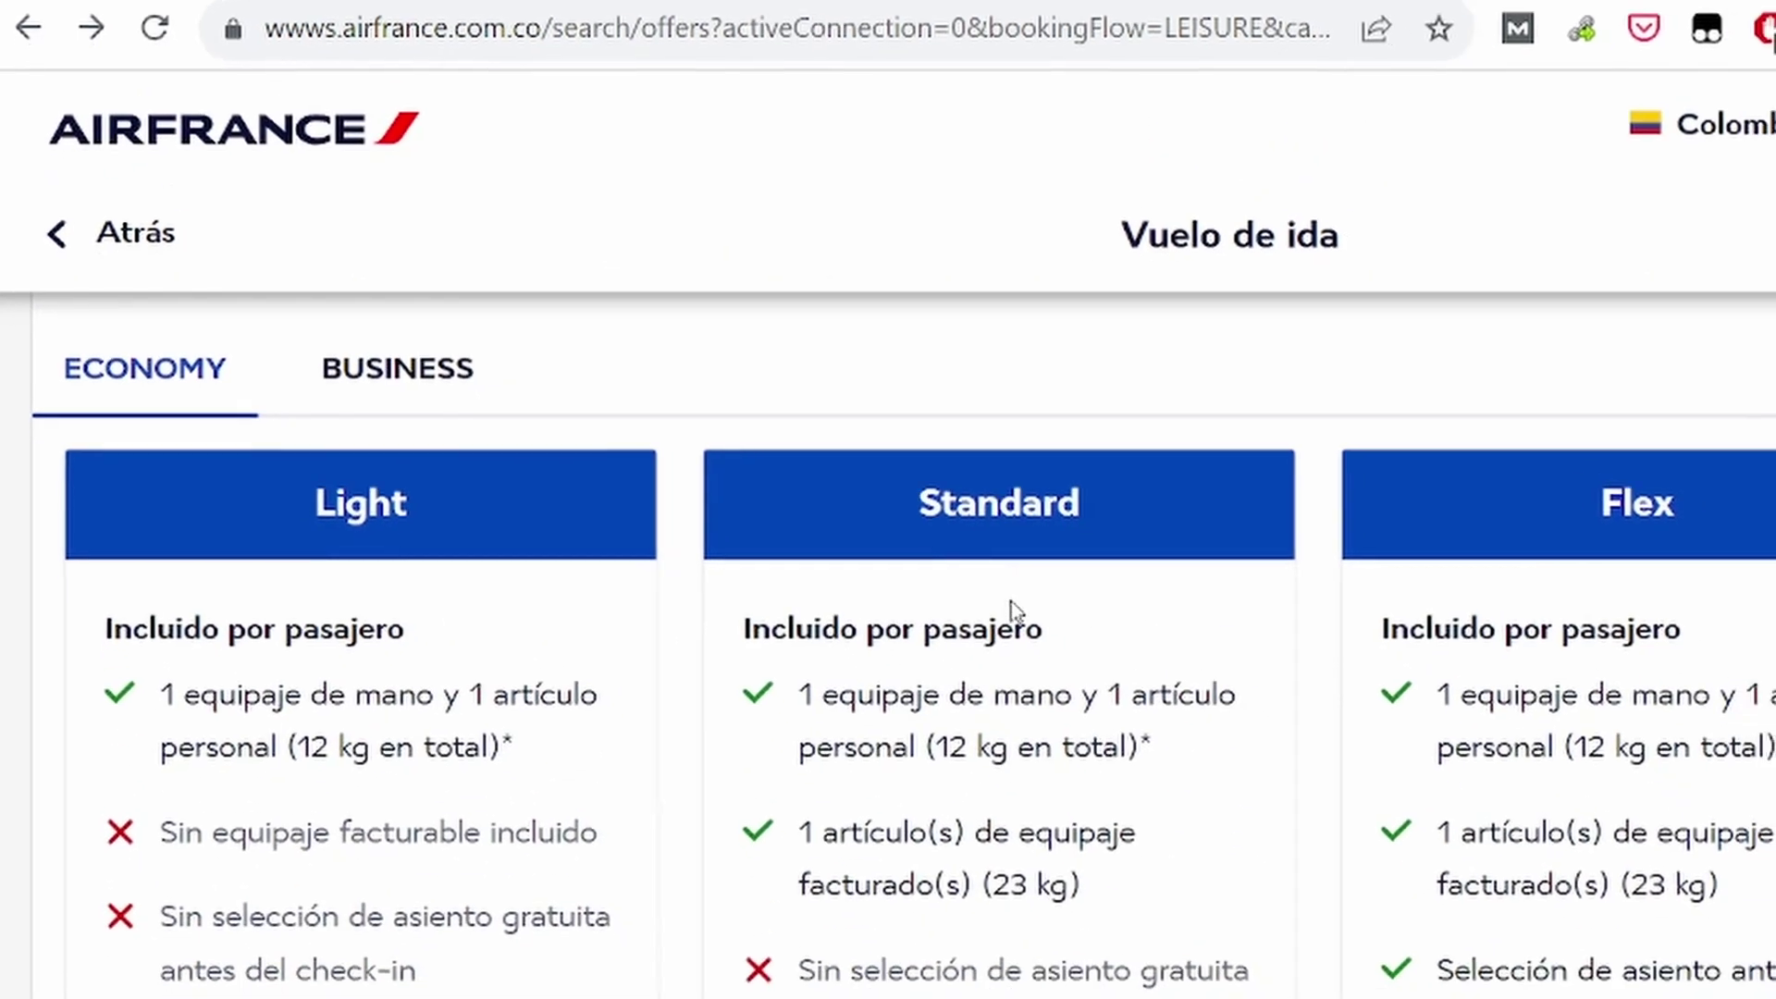
Select the Economy Standard fare for the outbound flight.
{"action": "scroll", "coordinate": [1009, 629], "scroll_direction": "down", "scroll_amount": 2}
{"action": "scroll", "coordinate": [995, 668], "scroll_direction": "down", "scroll_amount": 3}
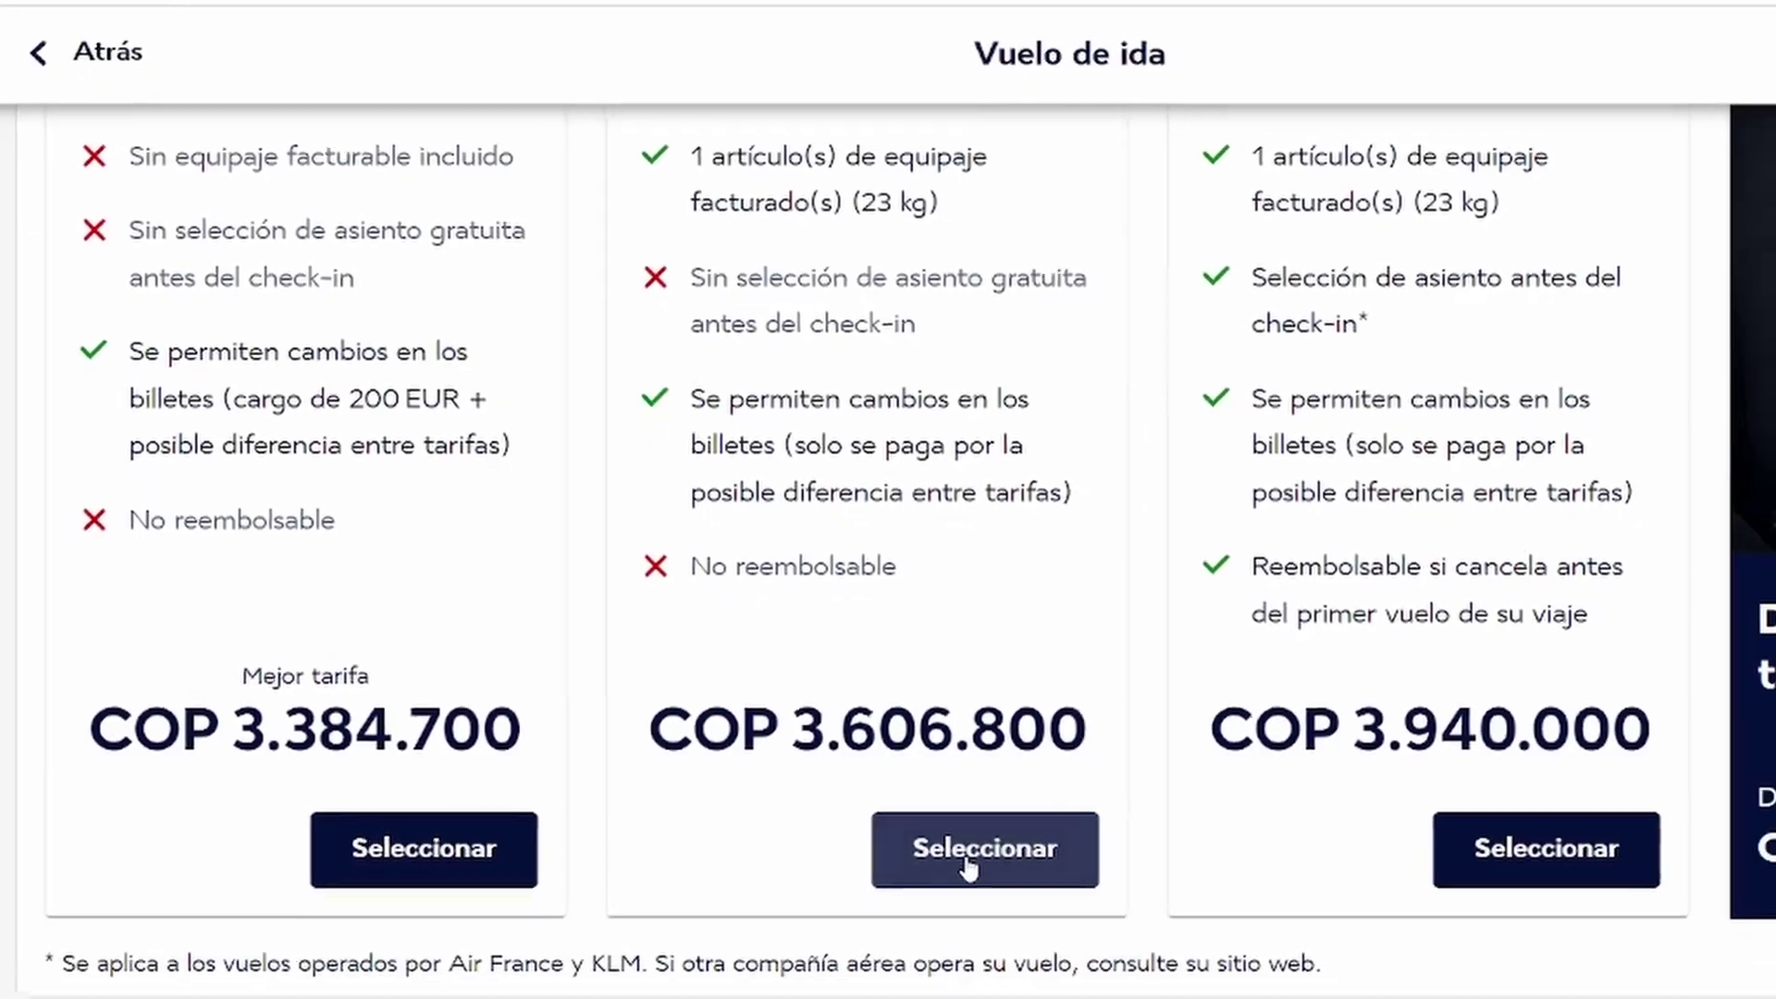
{"action": "left_click", "coordinate": [991, 853]}
Open the trip details and review the flight itinerary, connections and fare breakdown.
{"action": "scroll", "coordinate": [853, 571], "scroll_direction": "down", "scroll_amount": 3}
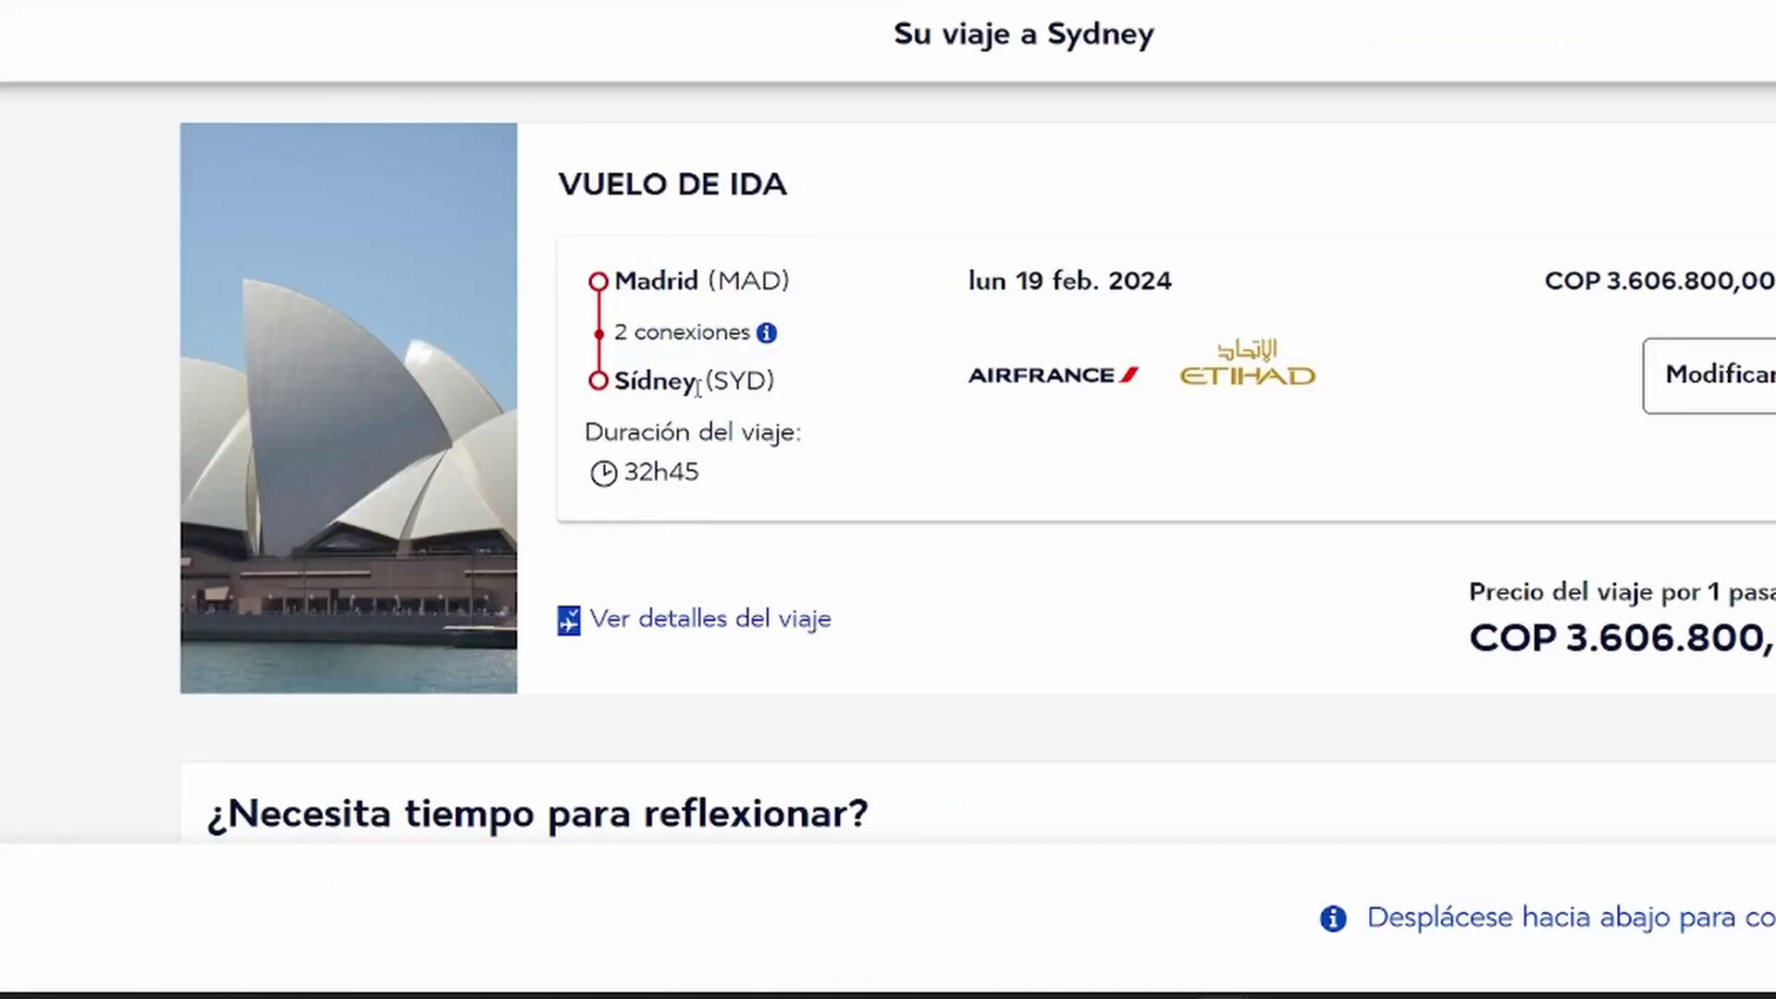
{"action": "left_click", "coordinate": [658, 629]}
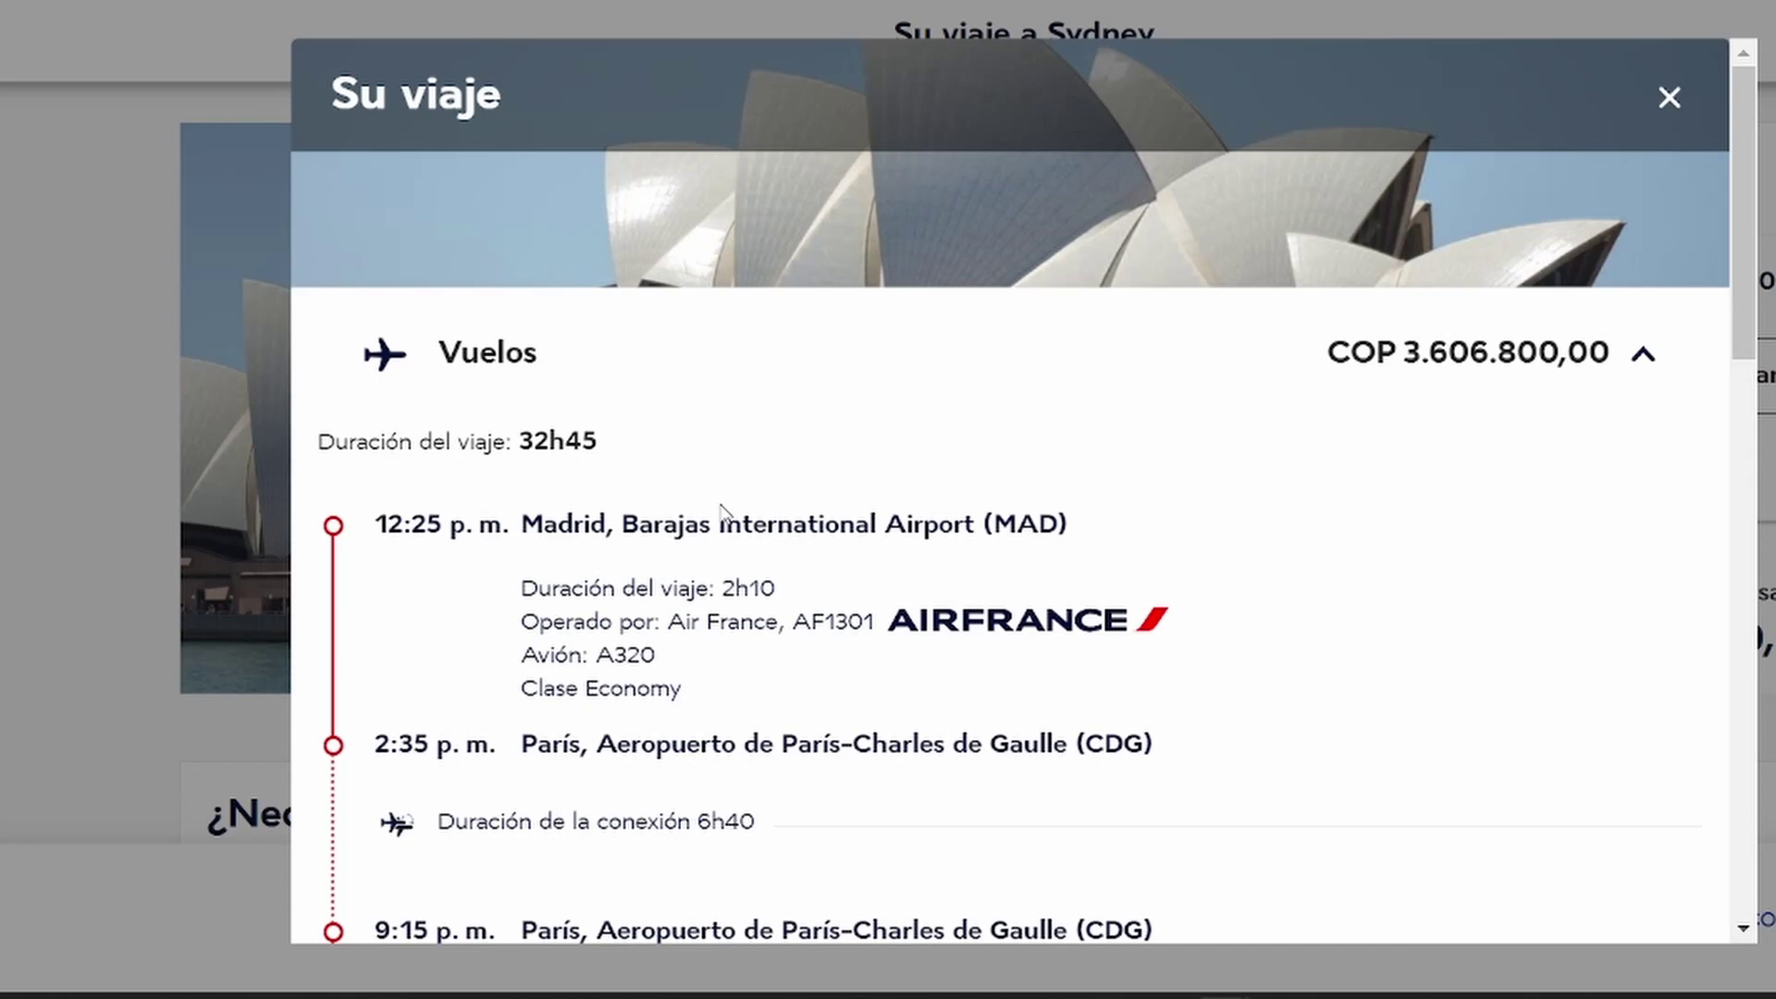
{"action": "scroll", "coordinate": [721, 511], "scroll_direction": "down", "scroll_amount": 2}
{"action": "scroll", "coordinate": [721, 512], "scroll_direction": "down", "scroll_amount": 4}
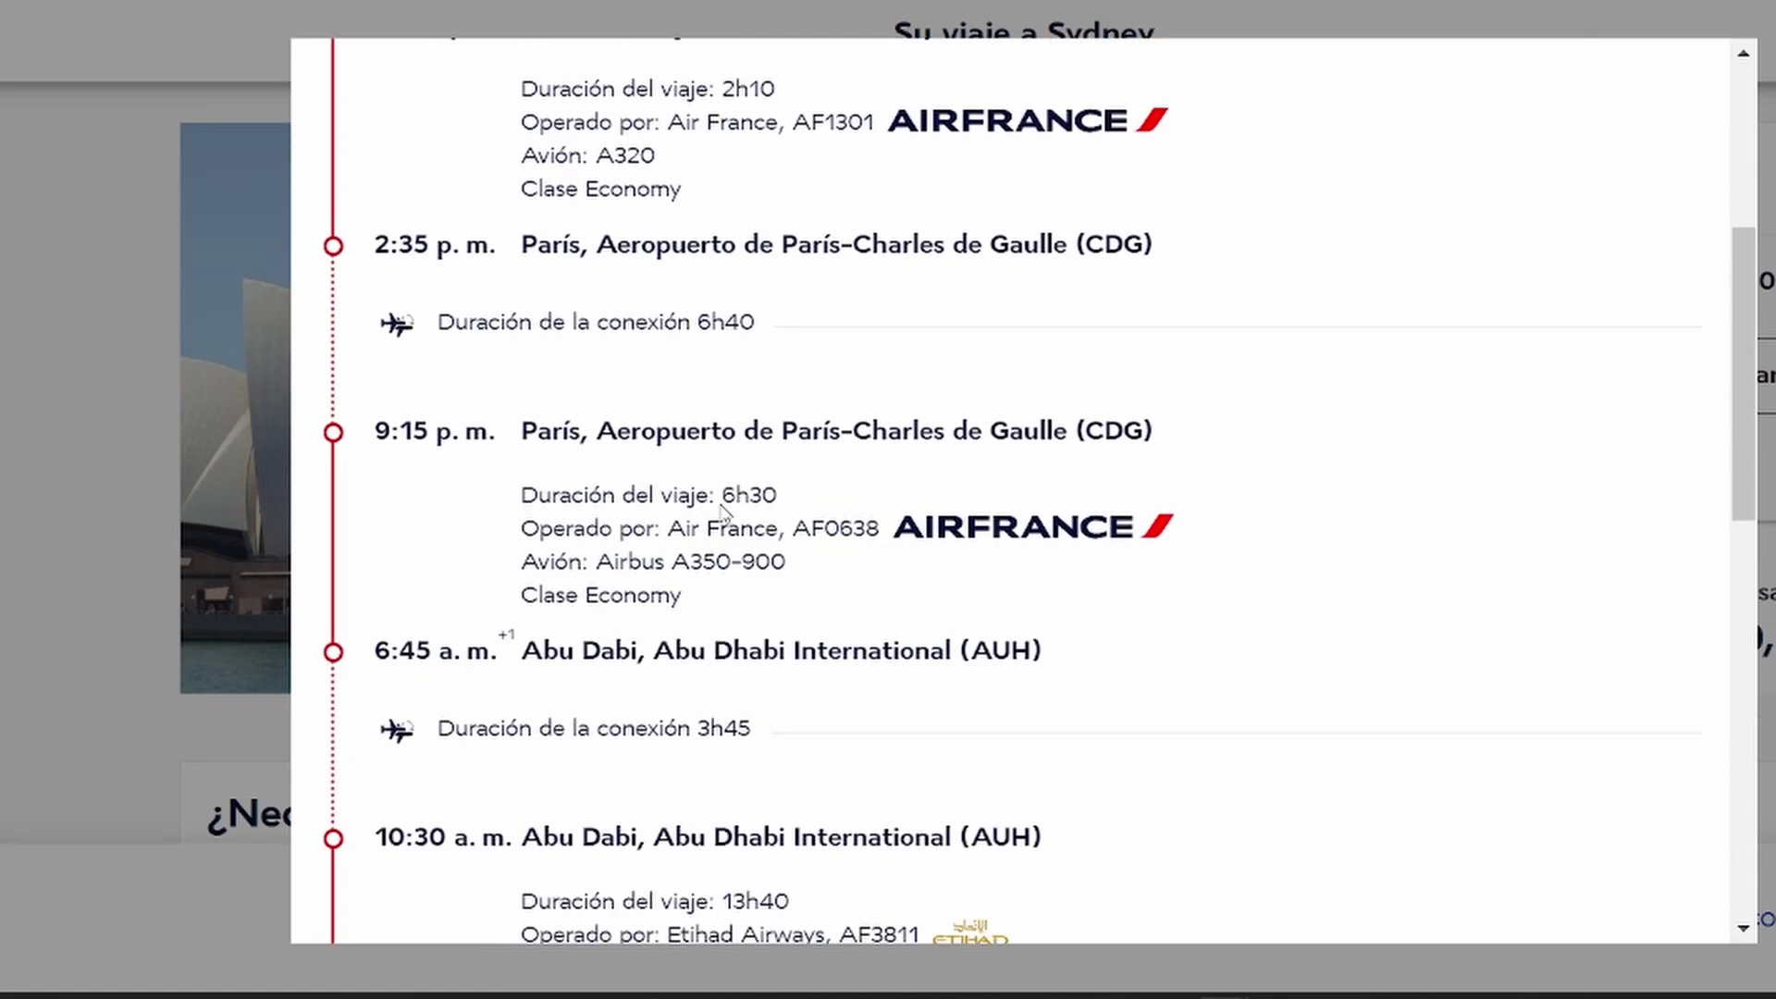
{"action": "scroll", "coordinate": [721, 508], "scroll_direction": "down", "scroll_amount": 6}
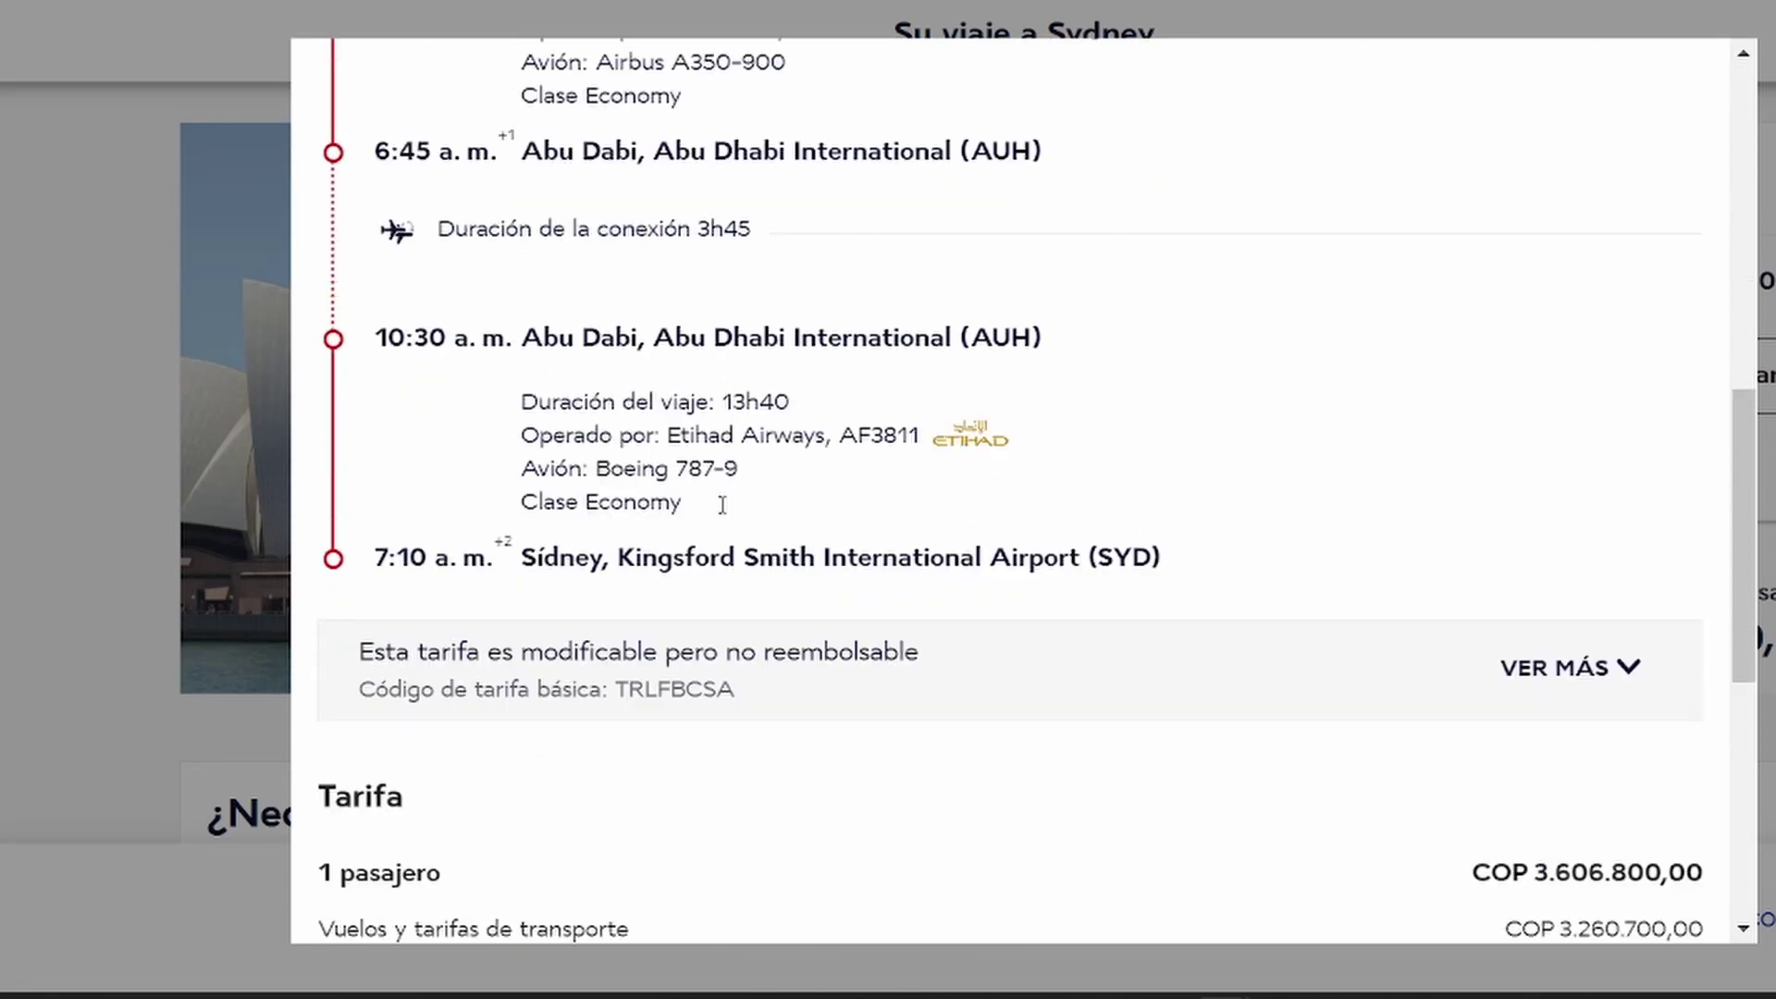
{"action": "scroll", "coordinate": [722, 508], "scroll_direction": "down", "scroll_amount": 8}
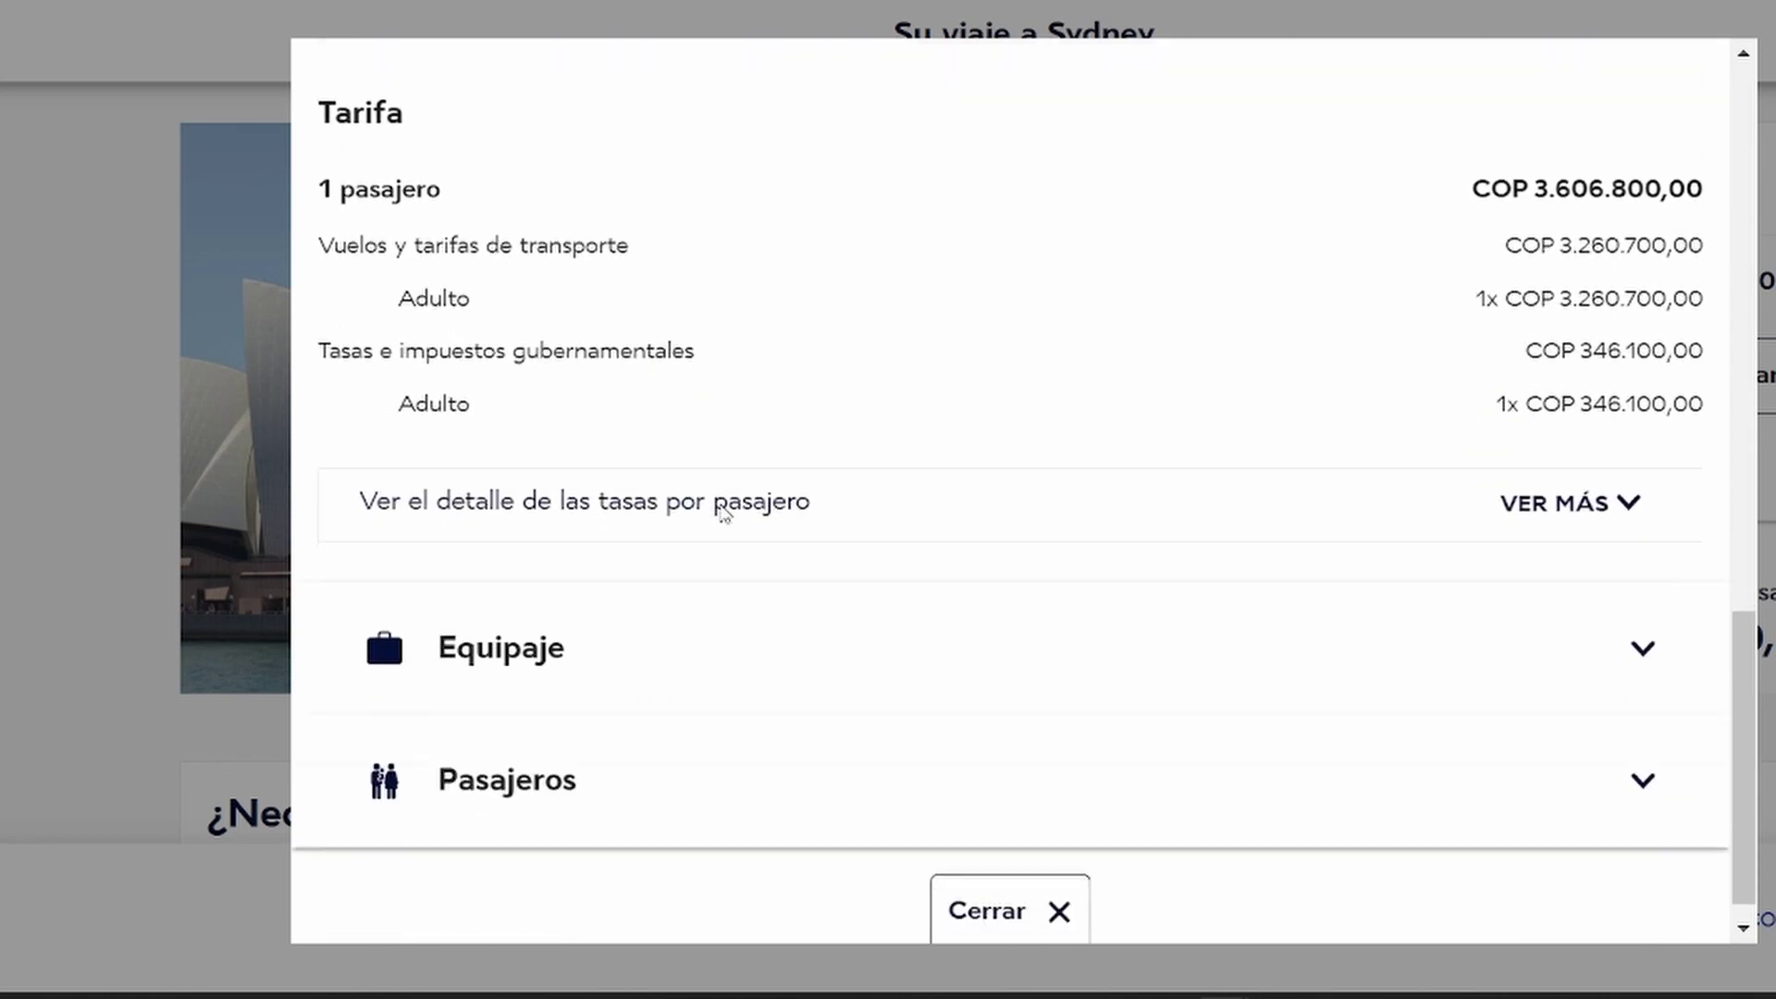
{"action": "scroll", "coordinate": [722, 512], "scroll_direction": "down", "scroll_amount": 1}
Examine the hand and checked baggage allowance under Equipaje in the trip details, and expand the Pasajeros section.
{"action": "left_click", "coordinate": [518, 615]}
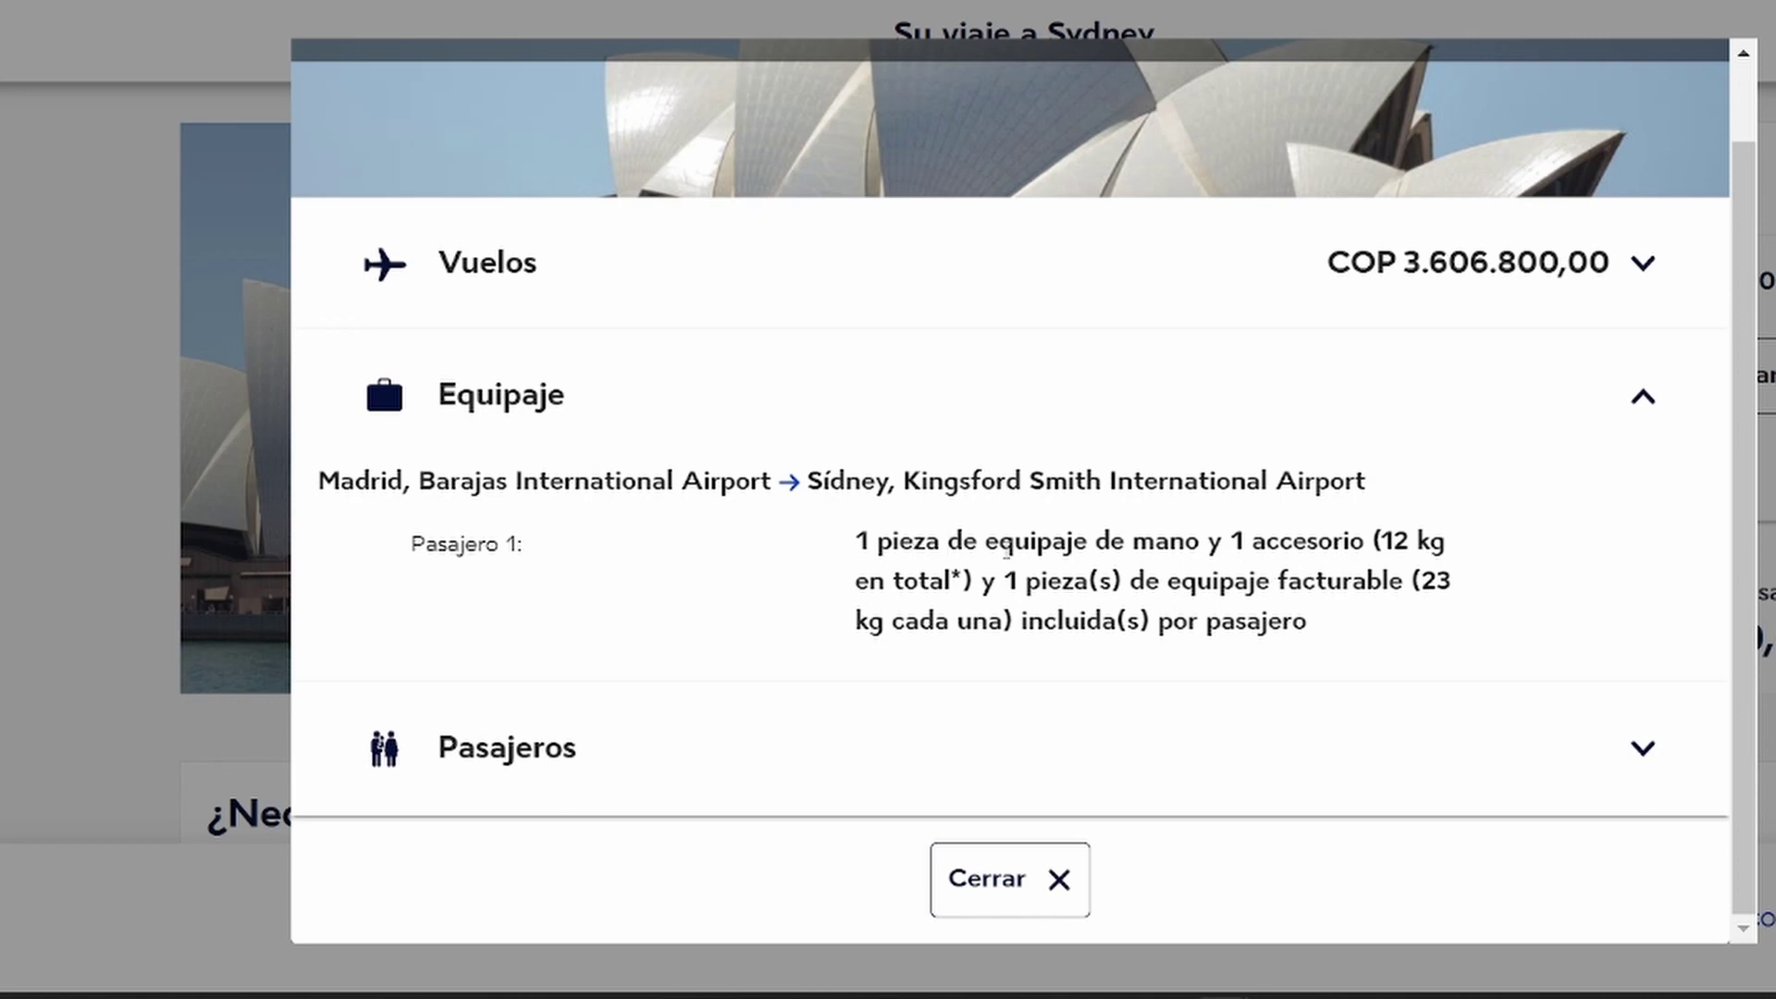
{"action": "left_click_drag", "start_coordinate": [870, 542], "coordinate": [1460, 560]}
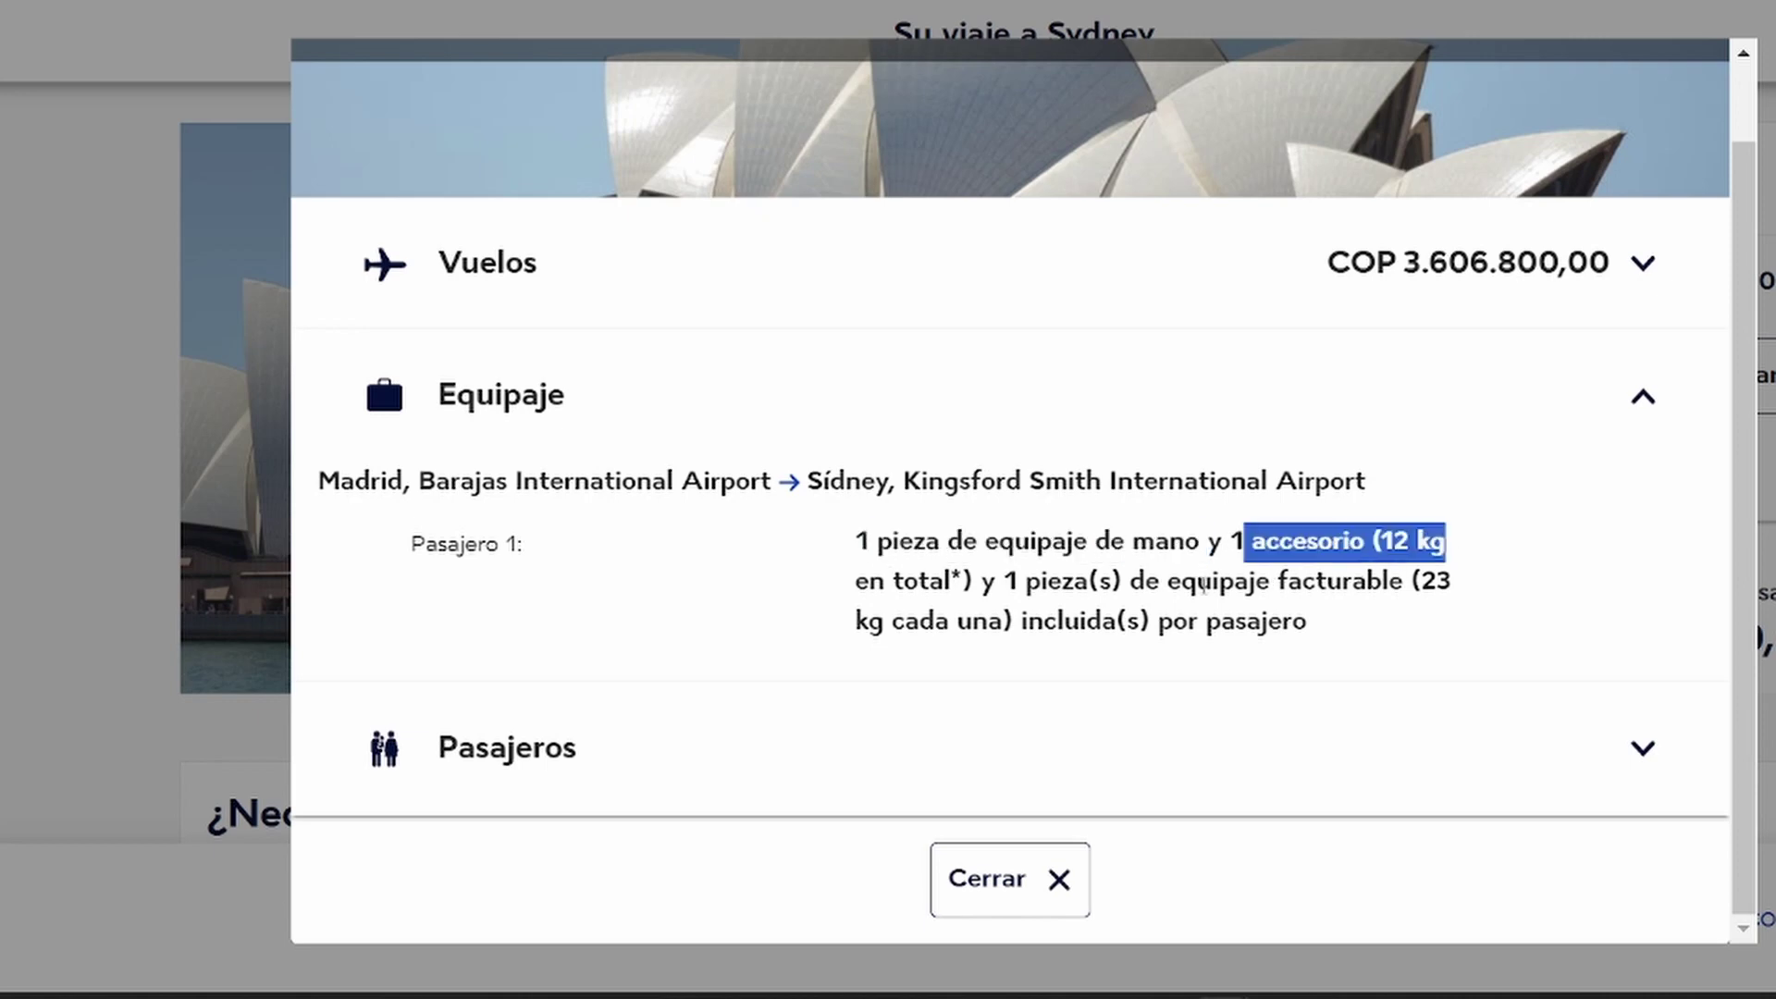
{"action": "left_click", "coordinate": [1360, 606]}
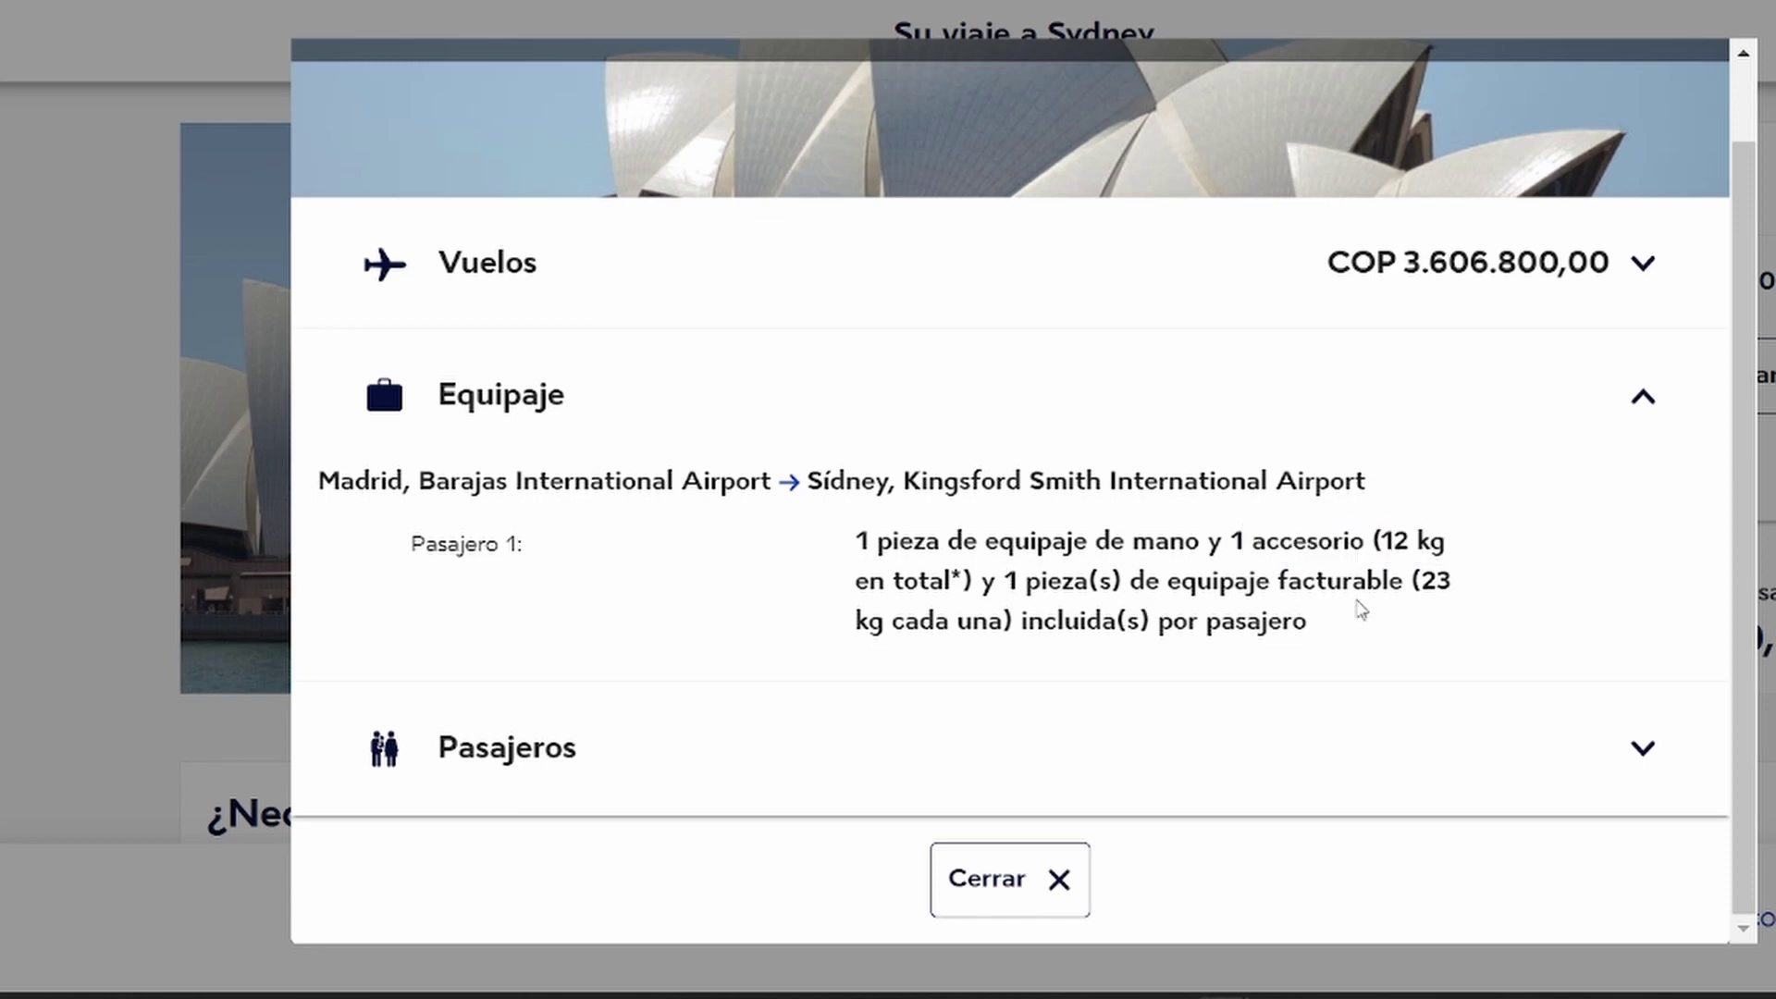
{"action": "double_click", "coordinate": [1327, 582]}
{"action": "left_click", "coordinate": [1418, 588]}
{"action": "left_click_drag", "start_coordinate": [1425, 585], "coordinate": [955, 613]}
{"action": "left_click", "coordinate": [666, 730]}
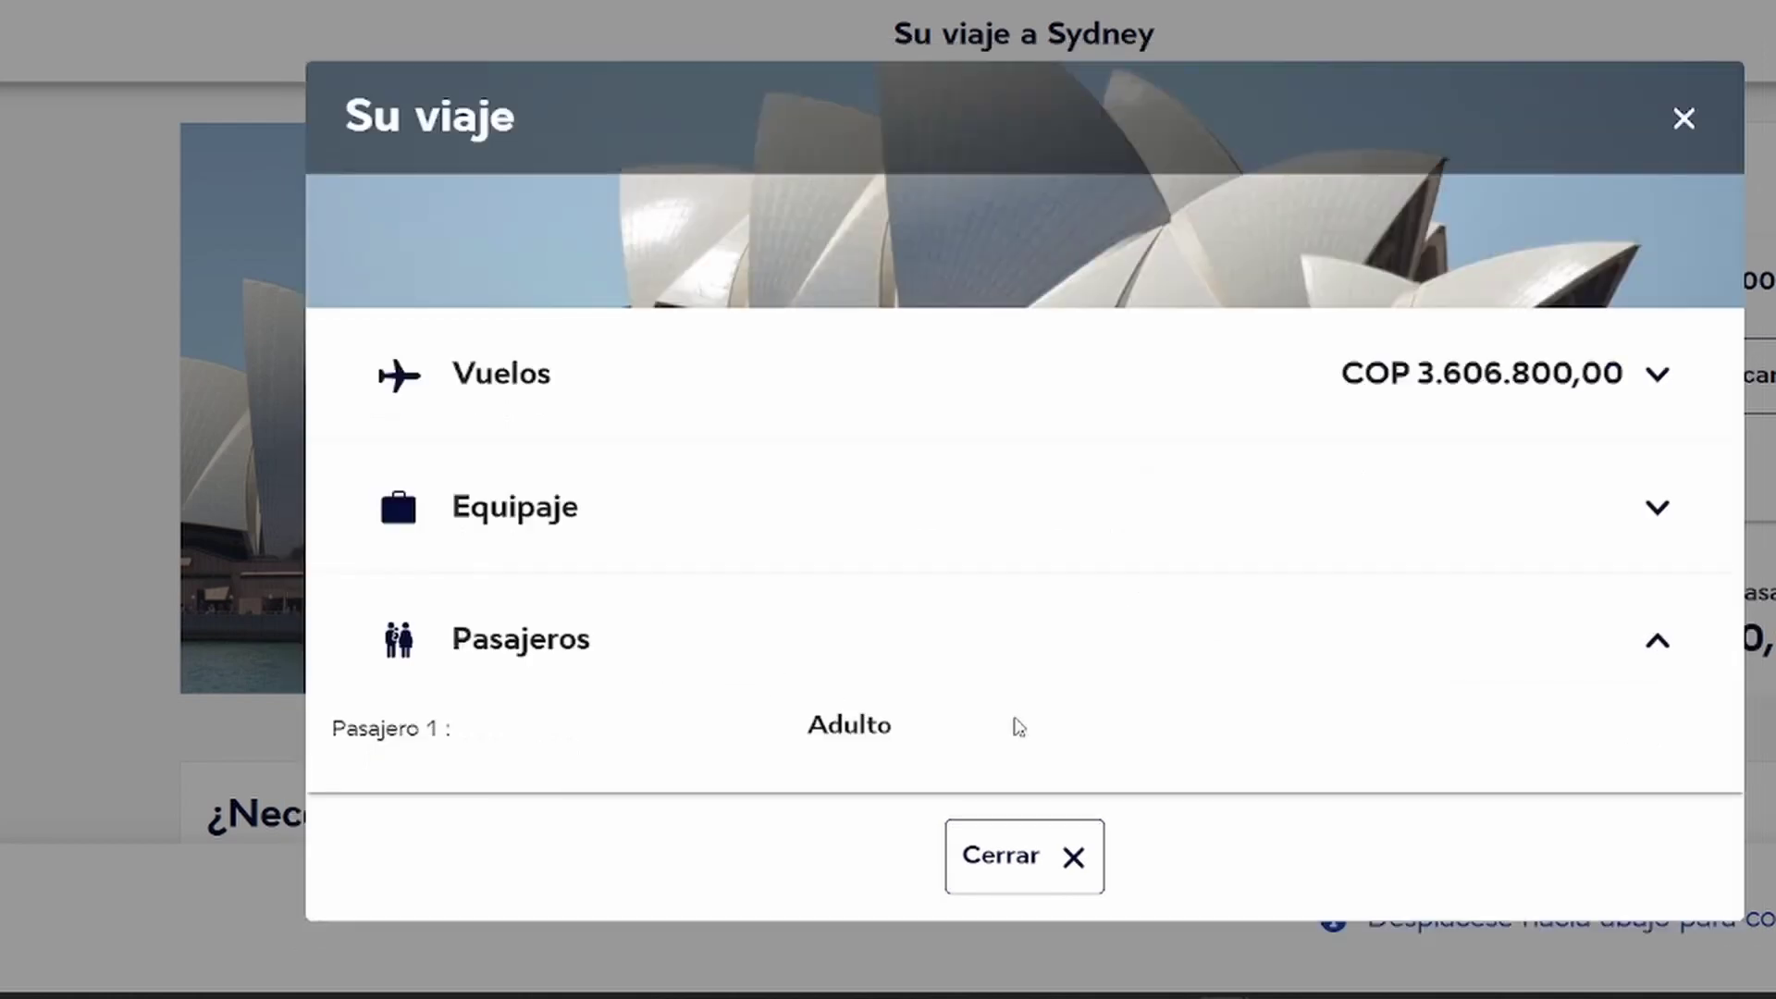
Expand the Vuelos section, go over each departure and connection airport from Madrid to Sídney, and close the trip details.
{"action": "left_click", "coordinate": [722, 373]}
{"action": "scroll", "coordinate": [720, 428], "scroll_direction": "down", "scroll_amount": 3}
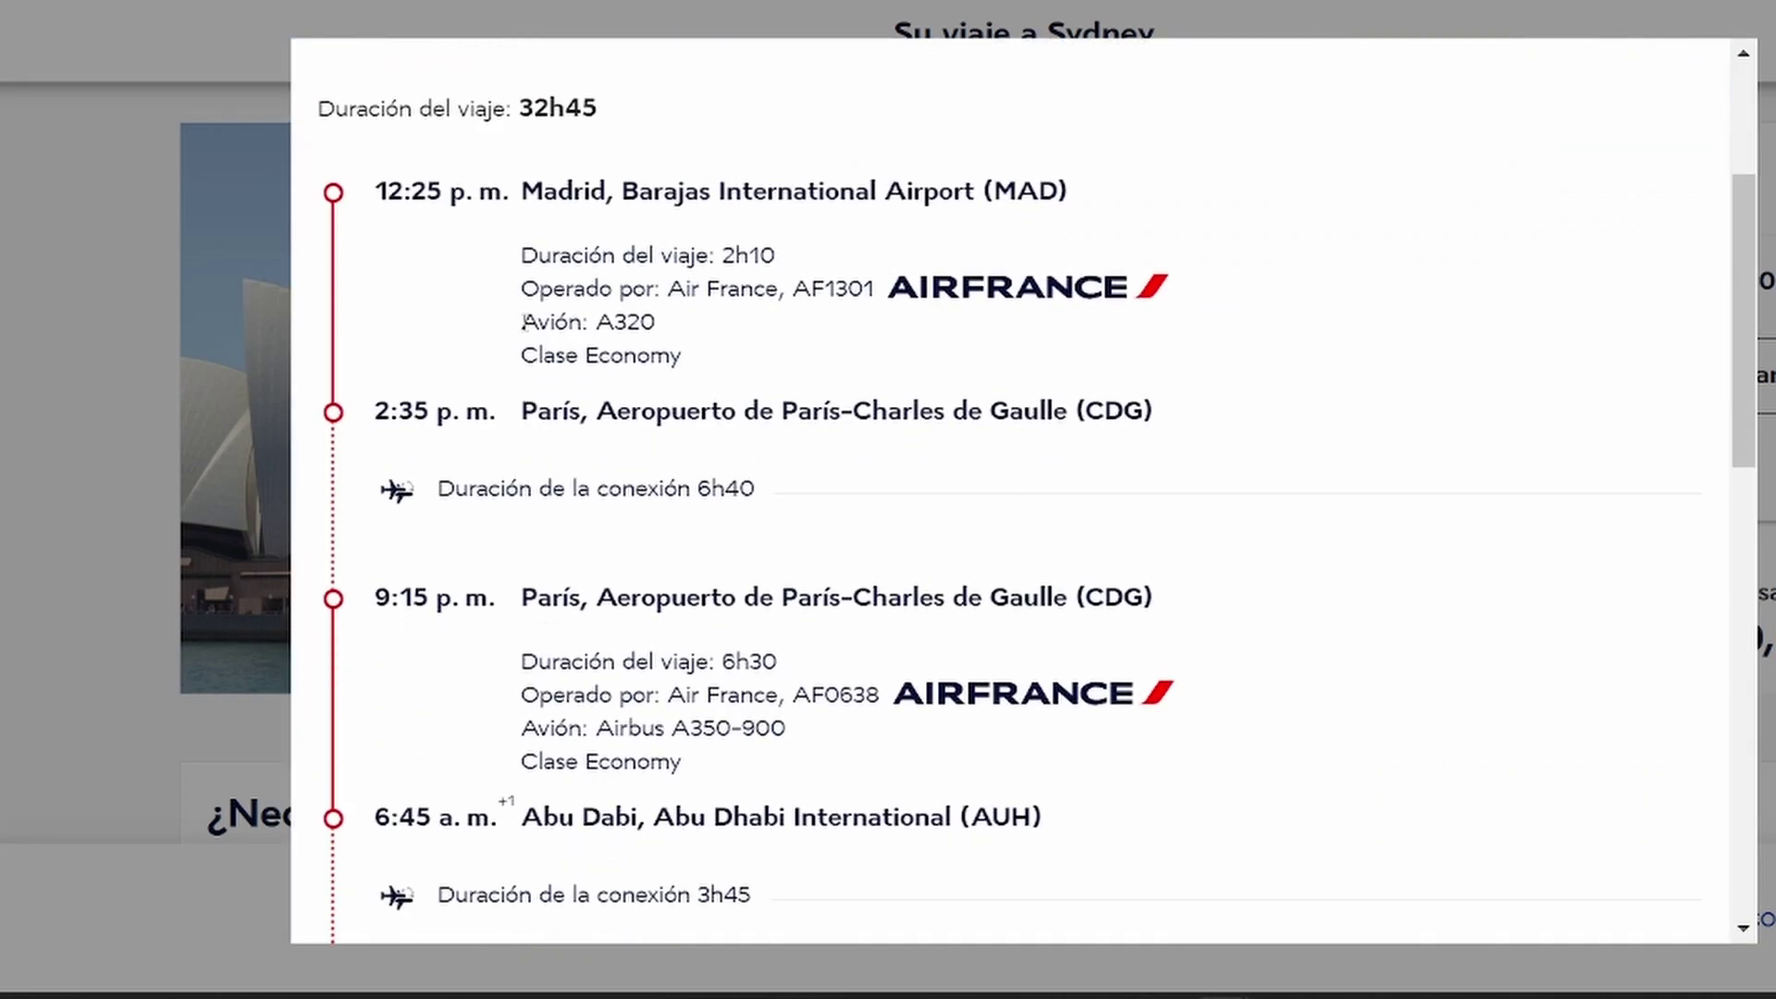
{"action": "scroll", "coordinate": [637, 385], "scroll_direction": "up", "scroll_amount": 3}
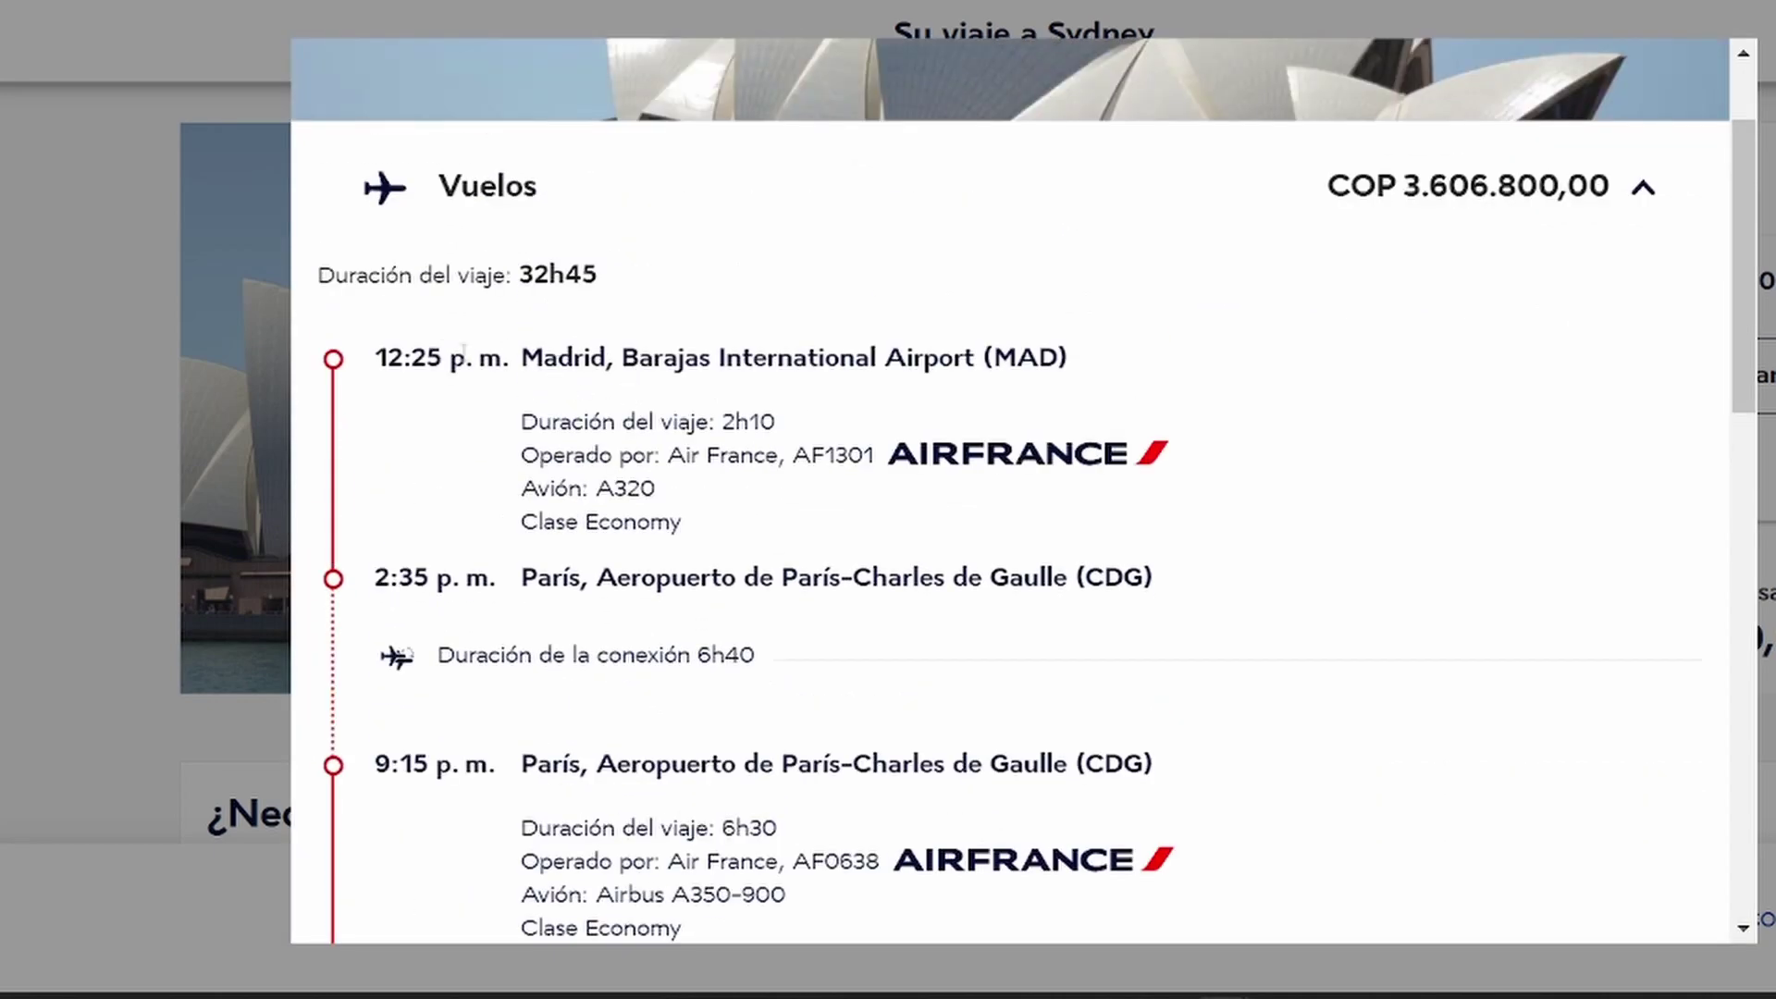
{"action": "left_click_drag", "start_coordinate": [387, 357], "coordinate": [1073, 361]}
{"action": "left_click_drag", "start_coordinate": [523, 577], "coordinate": [893, 579]}
{"action": "scroll", "coordinate": [925, 602], "scroll_direction": "down", "scroll_amount": 3}
{"action": "left_click_drag", "start_coordinate": [522, 428], "coordinate": [952, 430]}
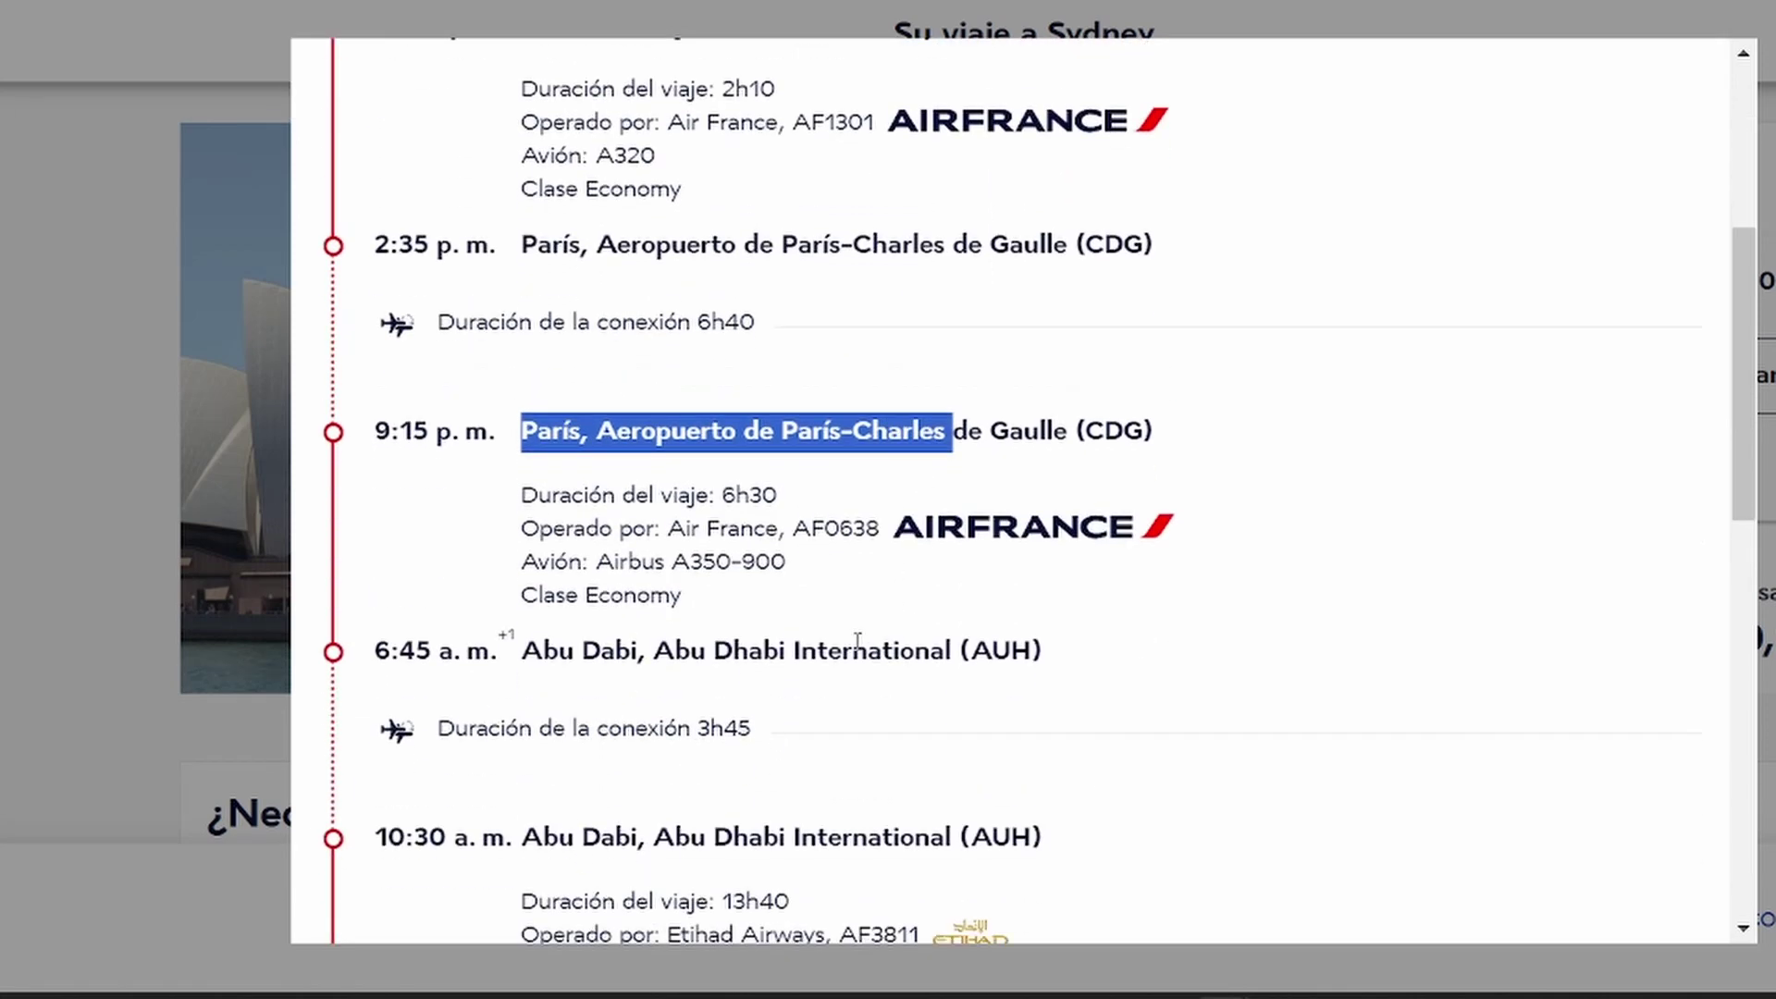
{"action": "left_click_drag", "start_coordinate": [544, 647], "coordinate": [714, 648]}
{"action": "scroll", "coordinate": [645, 635], "scroll_direction": "down", "scroll_amount": 3}
{"action": "left_click_drag", "start_coordinate": [520, 504], "coordinate": [709, 505]}
{"action": "left_click_drag", "start_coordinate": [515, 724], "coordinate": [722, 726]}
{"action": "scroll", "coordinate": [842, 722], "scroll_direction": "up", "scroll_amount": 5}
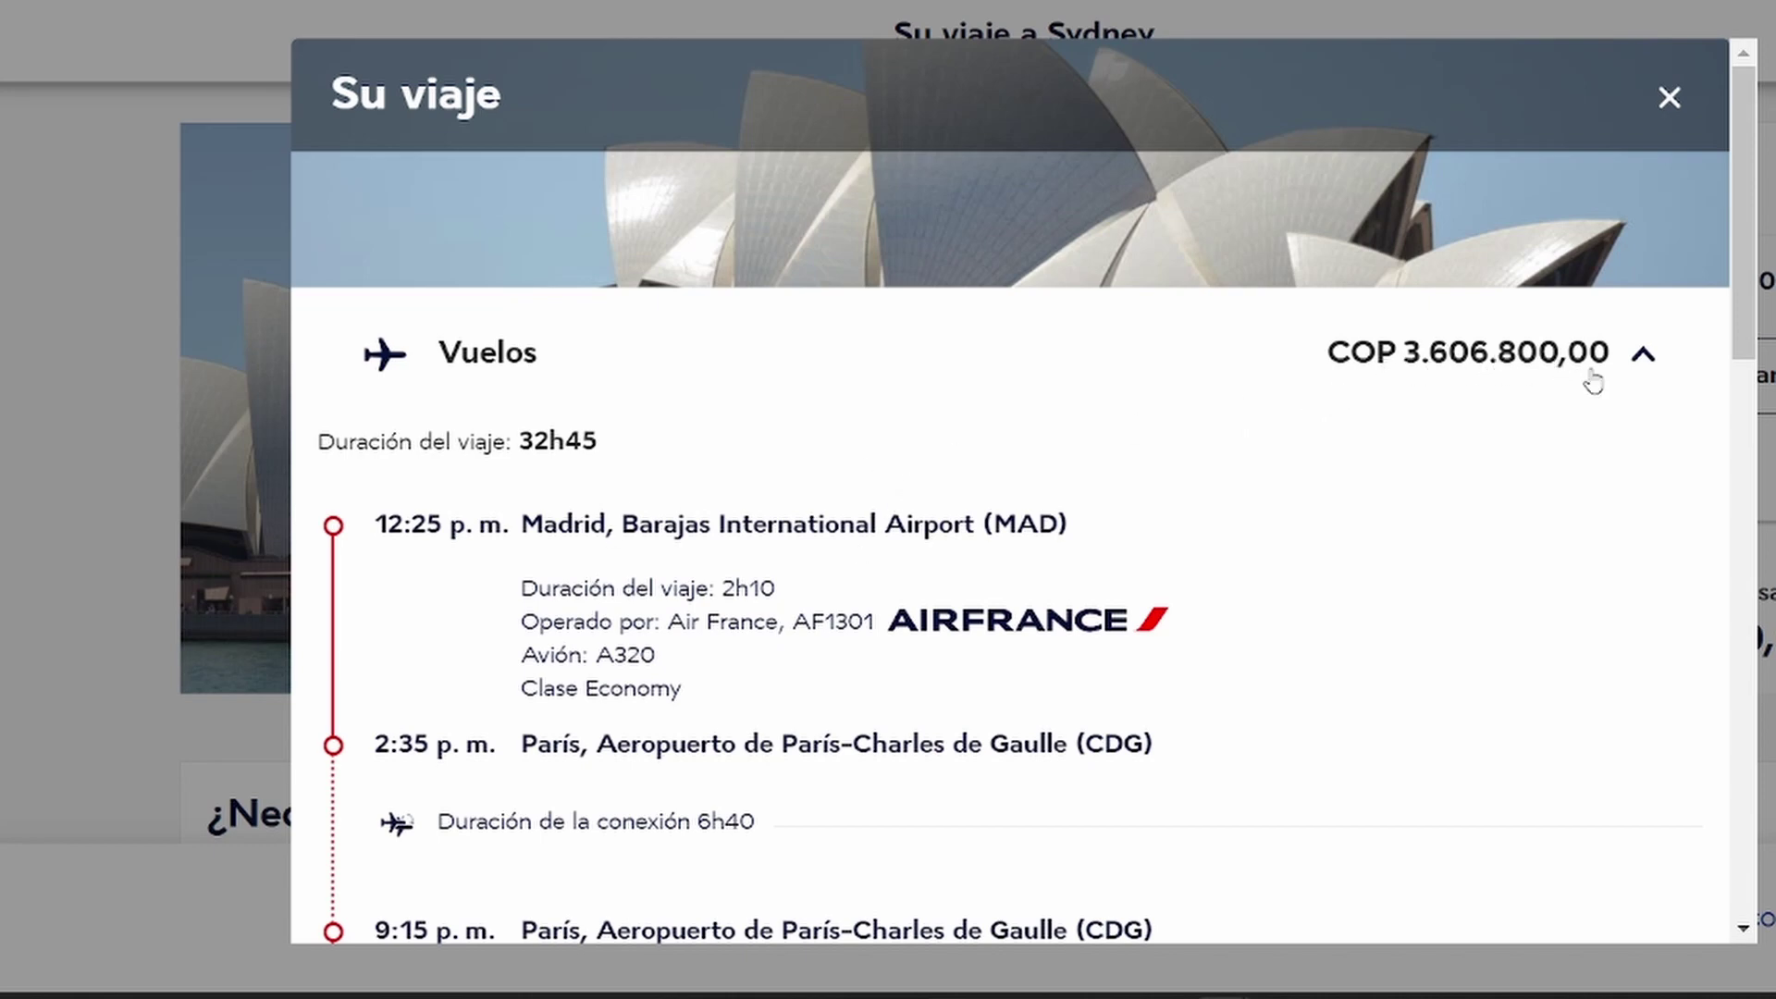
{"action": "left_click", "coordinate": [1646, 359]}
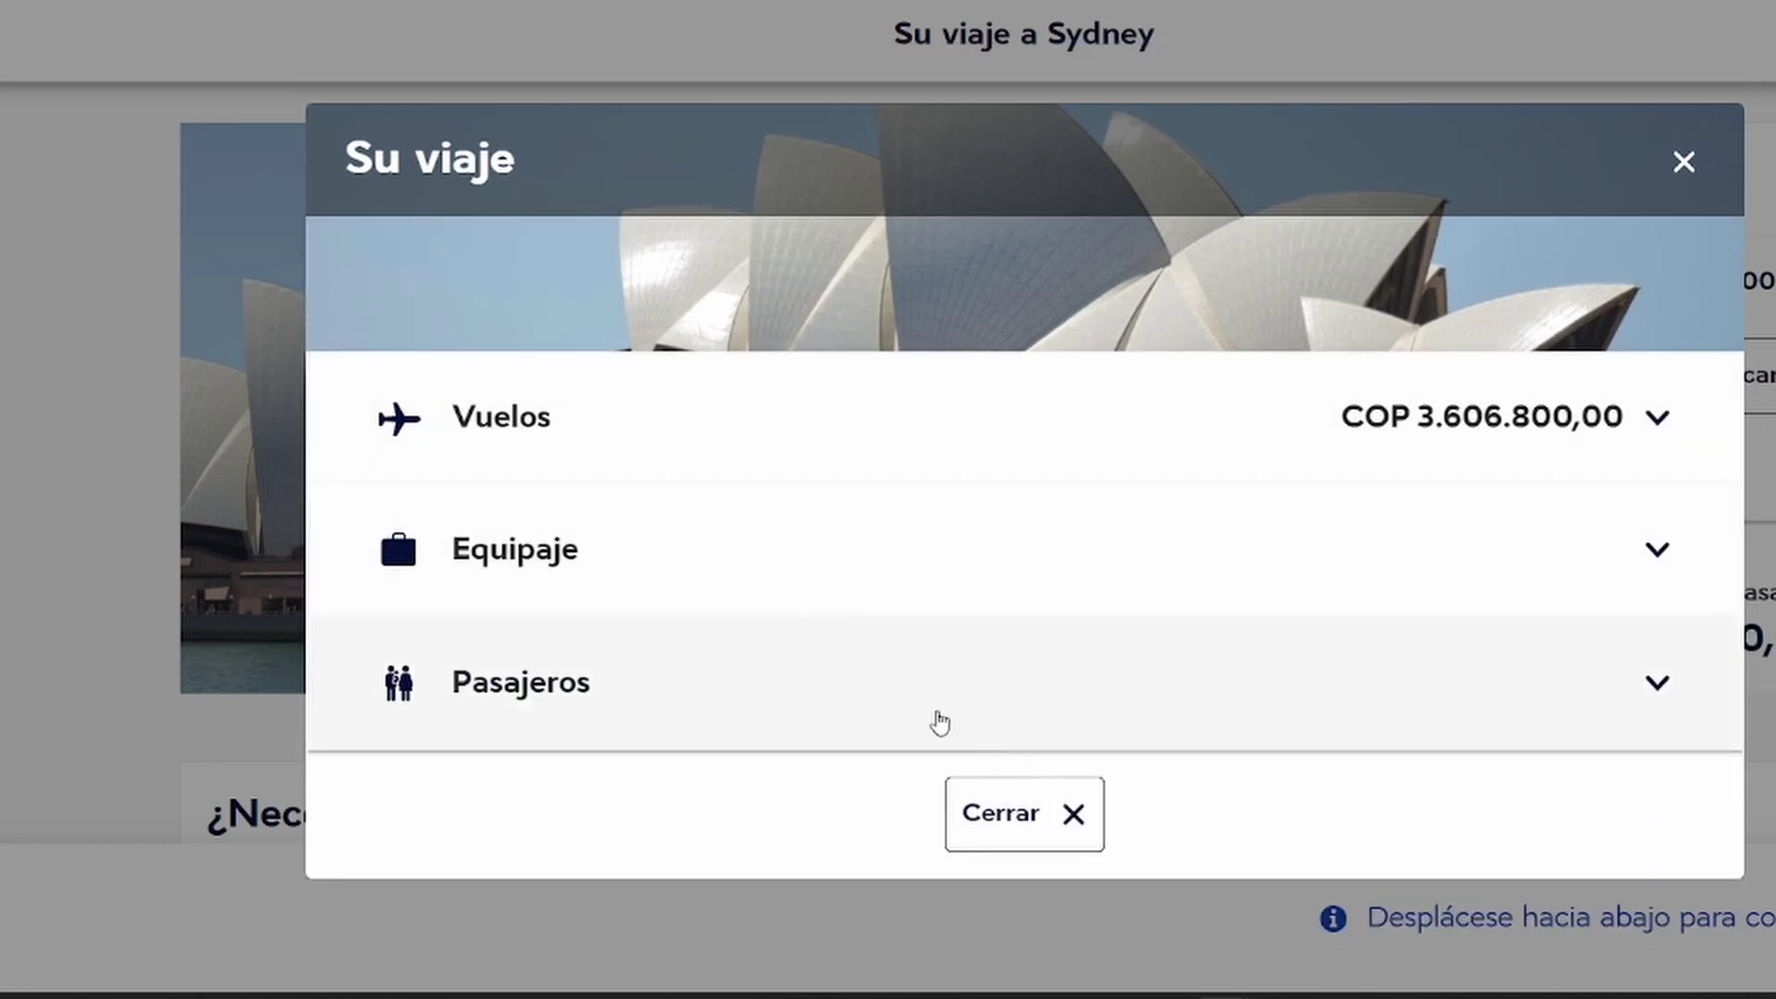
{"action": "left_click", "coordinate": [1686, 162]}
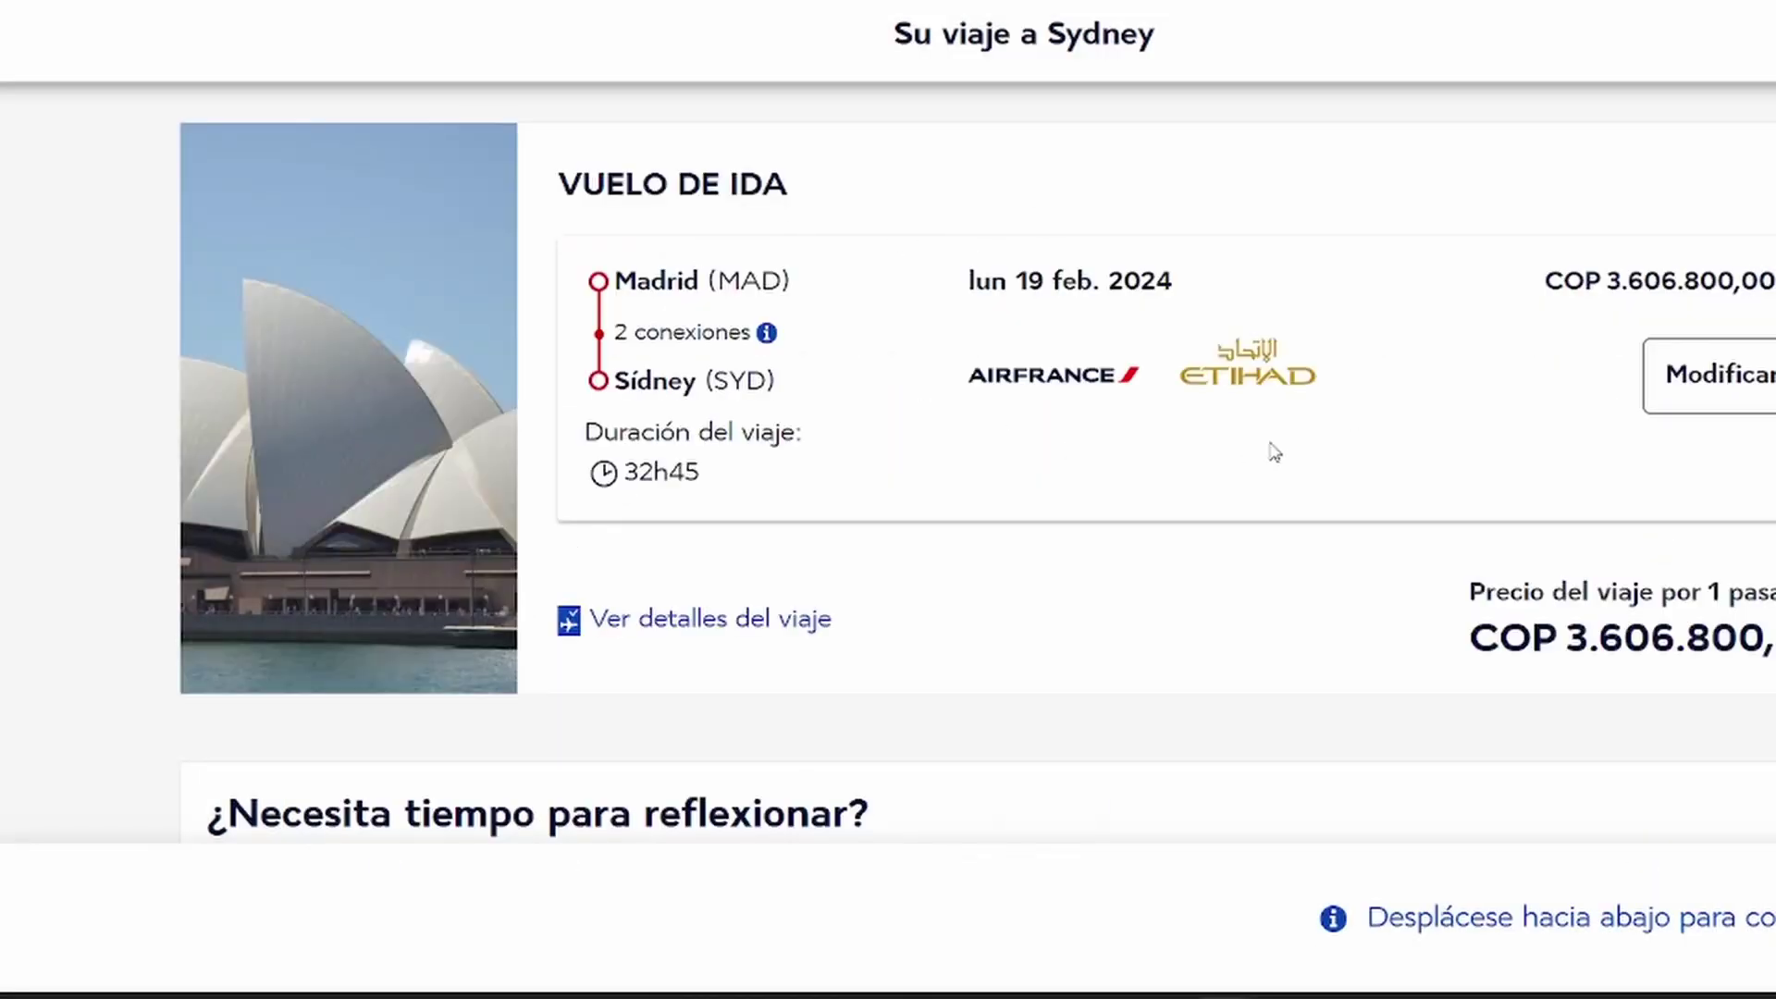
Review the trip summary without adding the 72-hour fare guarantee, and continue to the passenger data.
{"action": "scroll", "coordinate": [1427, 477], "scroll_direction": "up", "scroll_amount": 2}
{"action": "scroll", "coordinate": [1351, 477], "scroll_direction": "down", "scroll_amount": 5}
{"action": "scroll", "coordinate": [1043, 447], "scroll_direction": "up", "scroll_amount": 5}
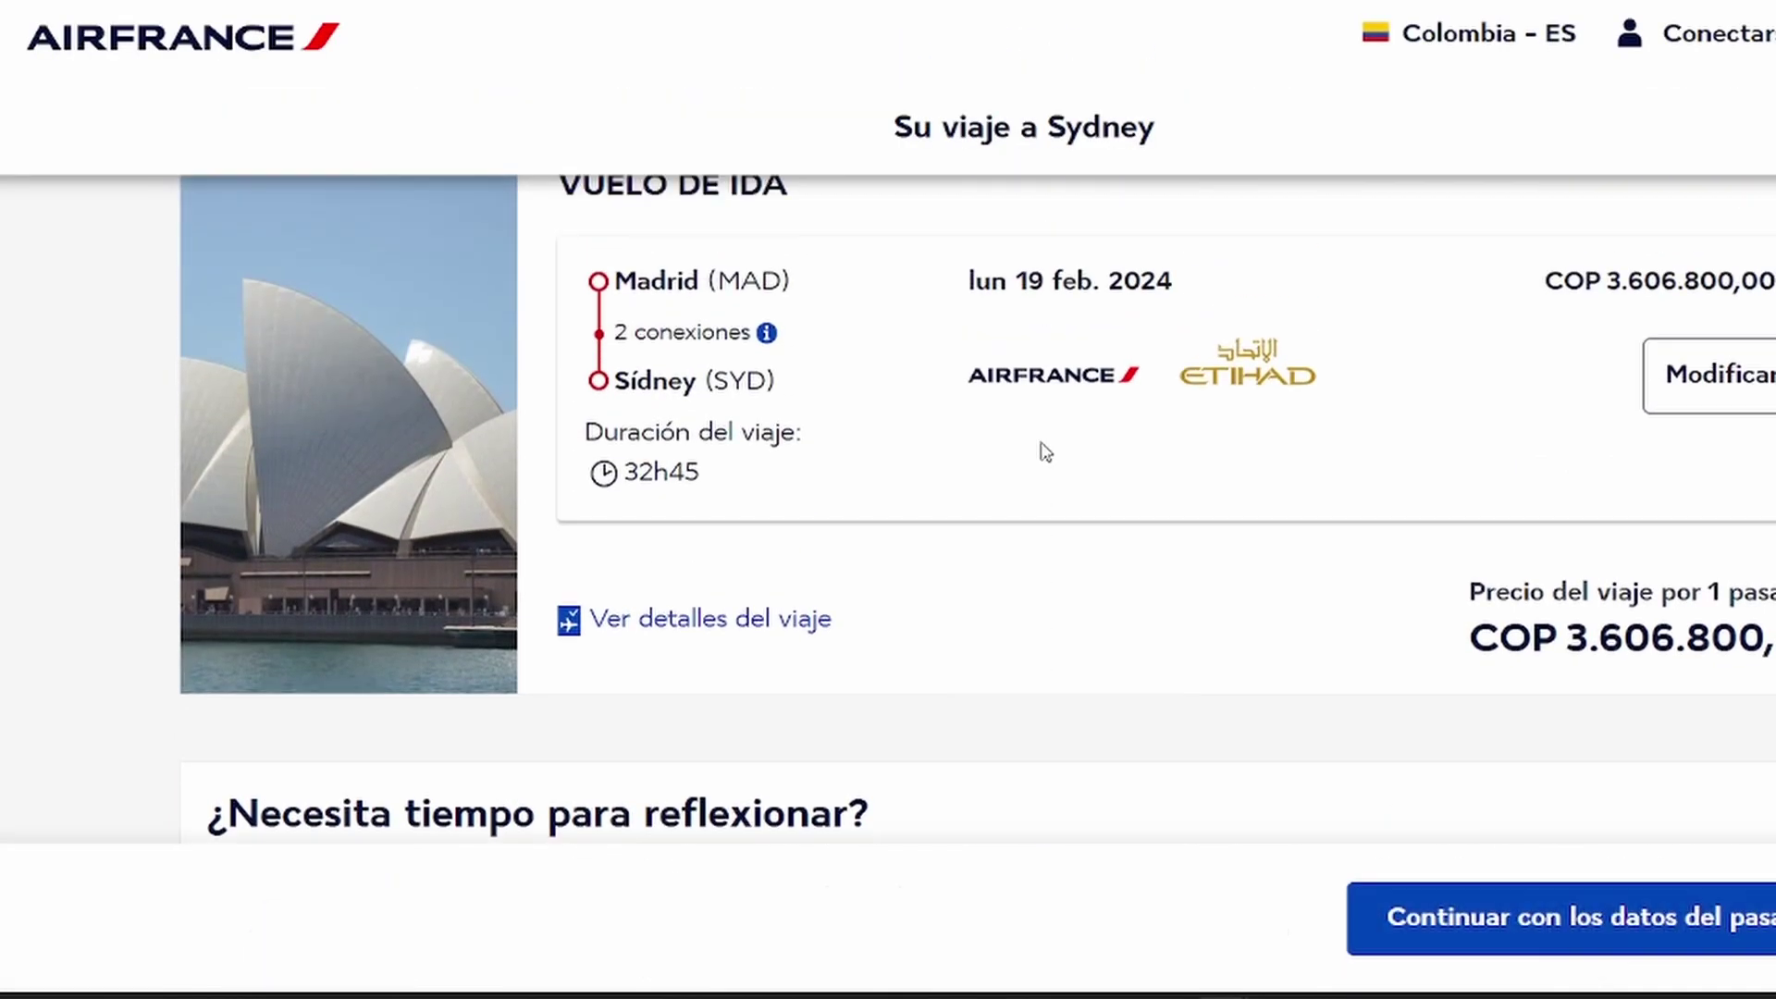
{"action": "scroll", "coordinate": [1343, 511], "scroll_direction": "down", "scroll_amount": 2}
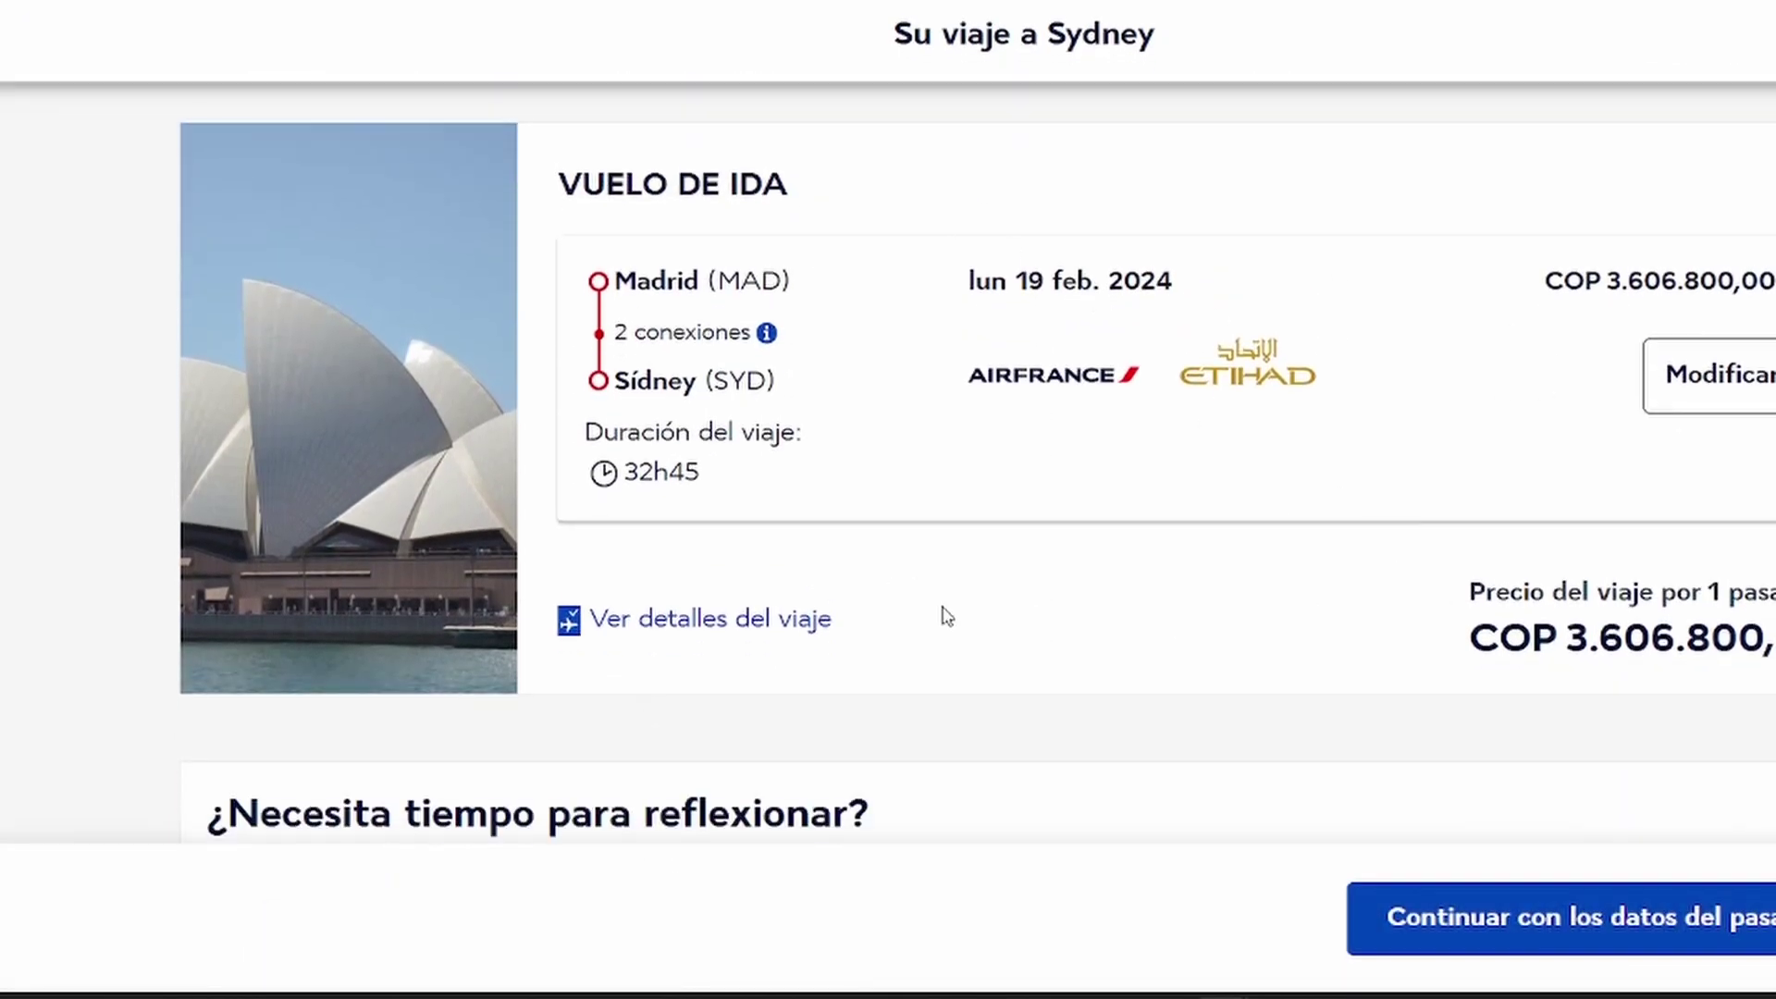
{"action": "scroll", "coordinate": [943, 614], "scroll_direction": "down", "scroll_amount": 4}
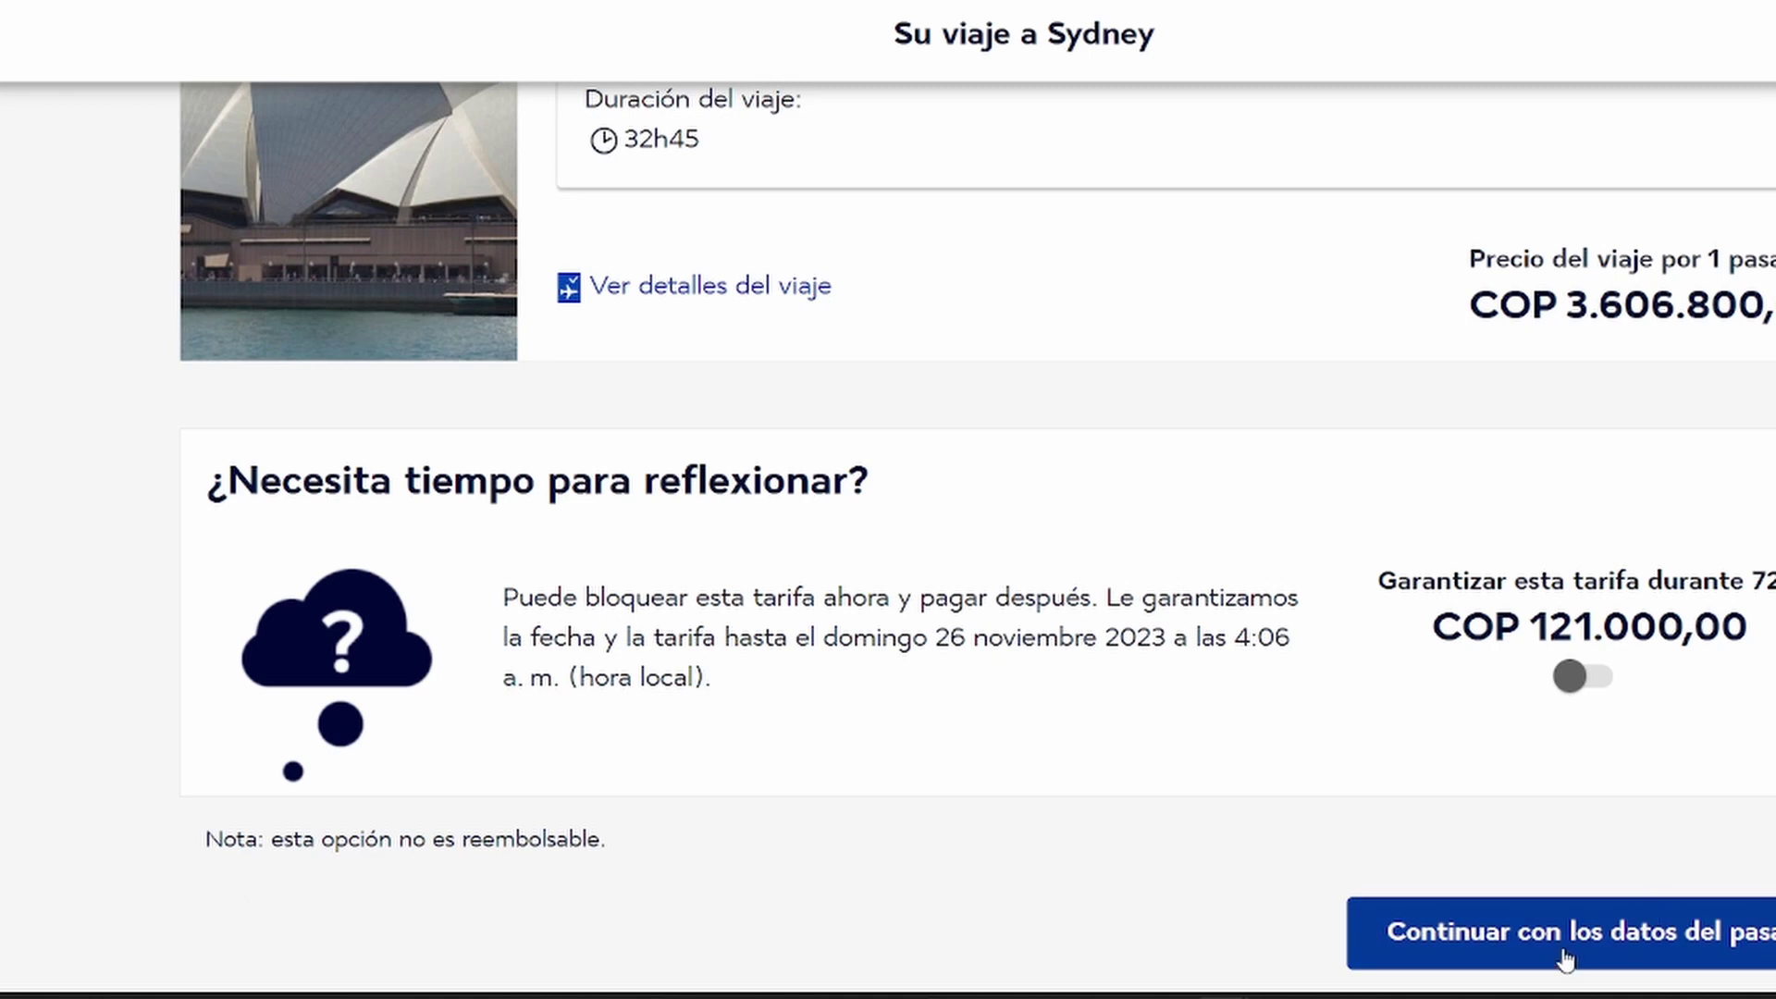
{"action": "left_click", "coordinate": [1511, 939]}
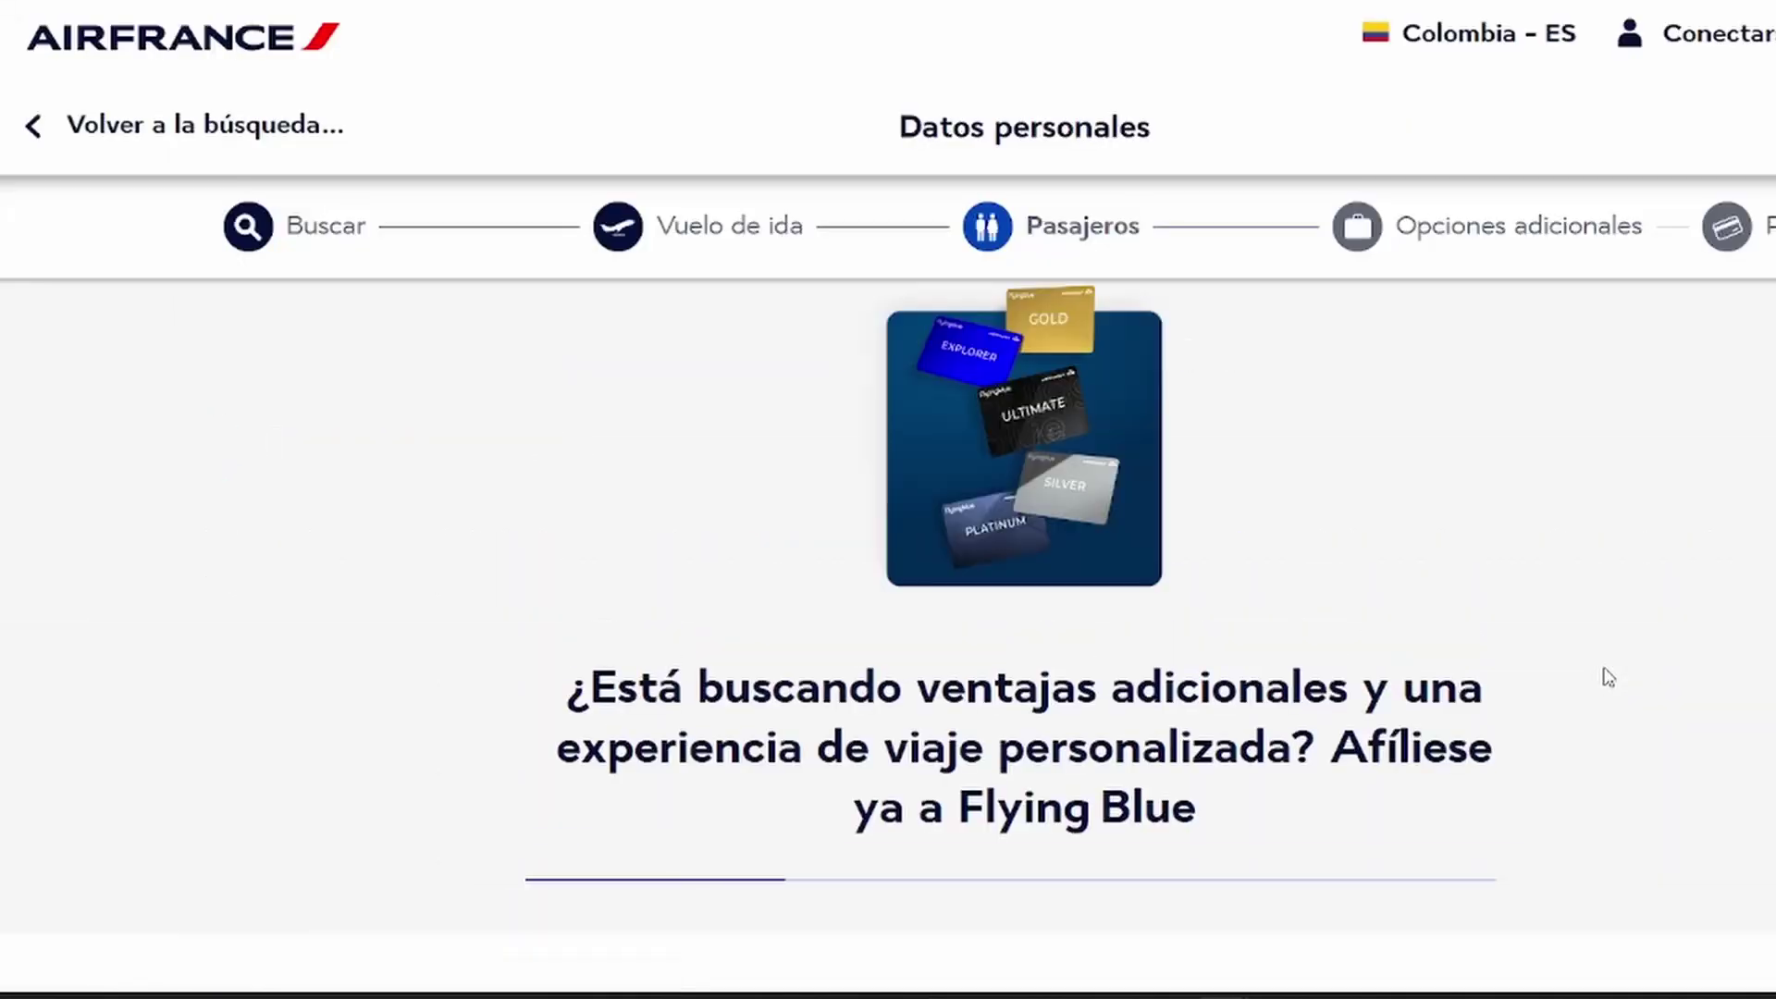
Set the adult passenger's title to Sr., enter the first name and surname, and continue to the contact details.
{"action": "scroll", "coordinate": [1539, 636], "scroll_direction": "down", "scroll_amount": 3}
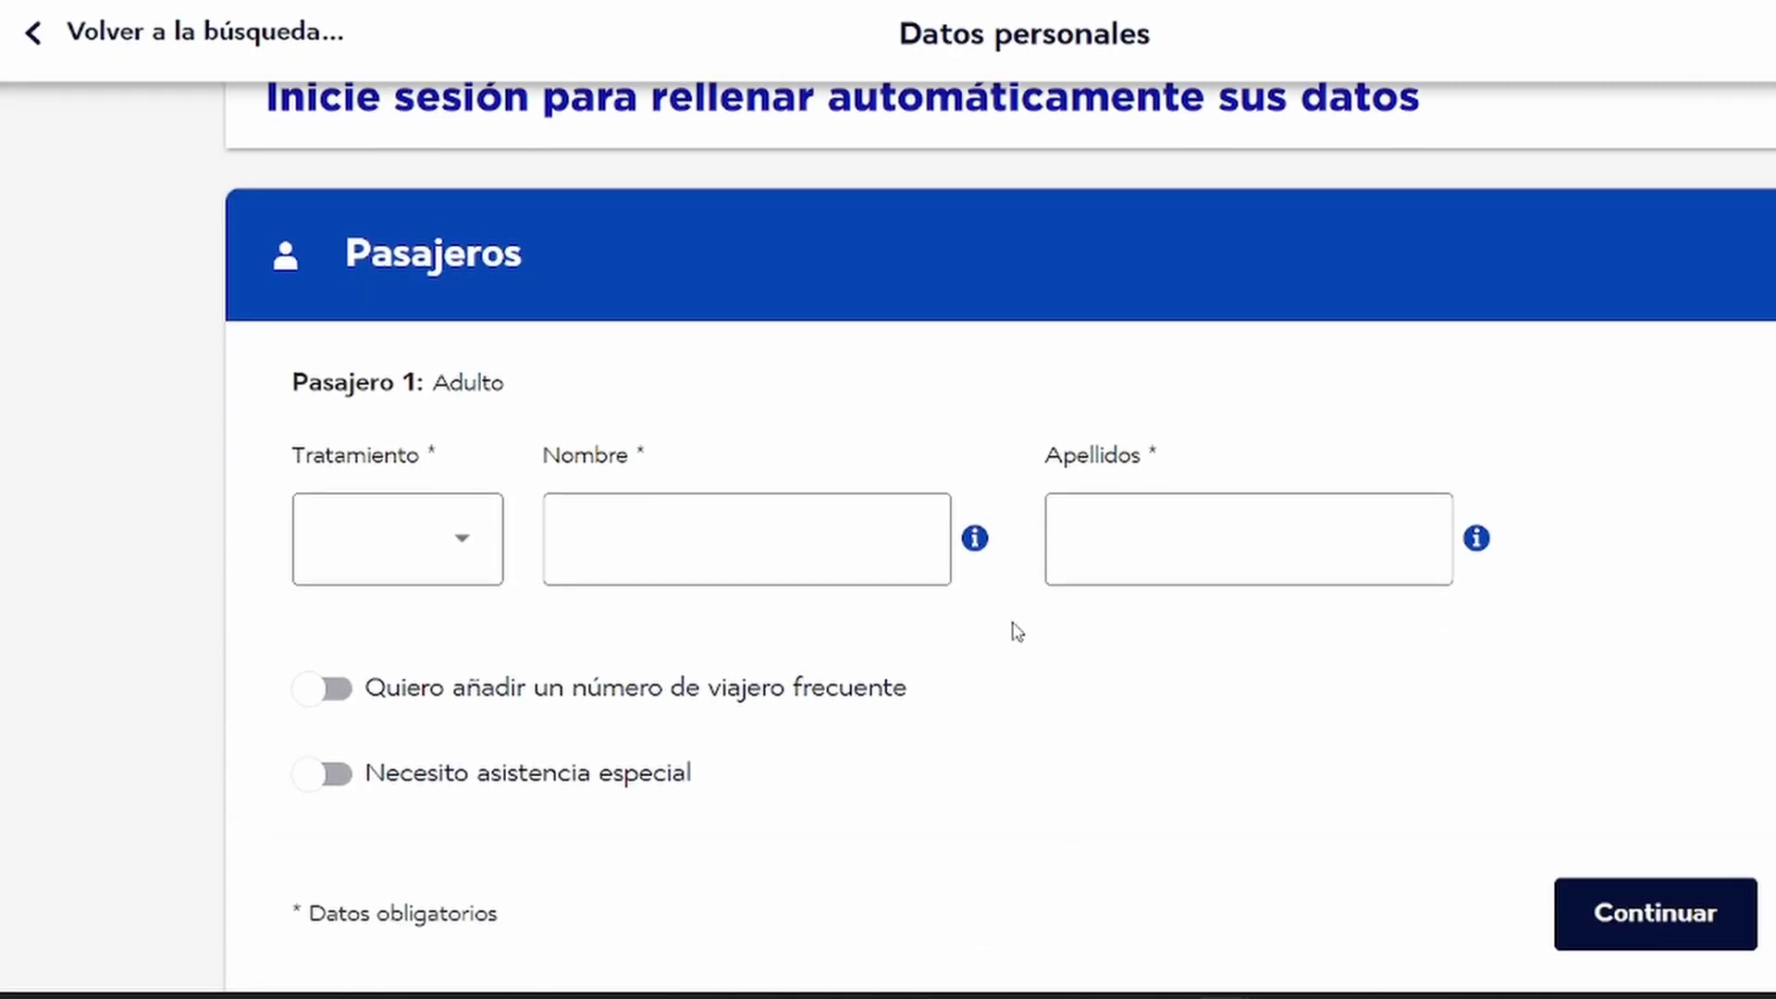
{"action": "left_click", "coordinate": [411, 548]}
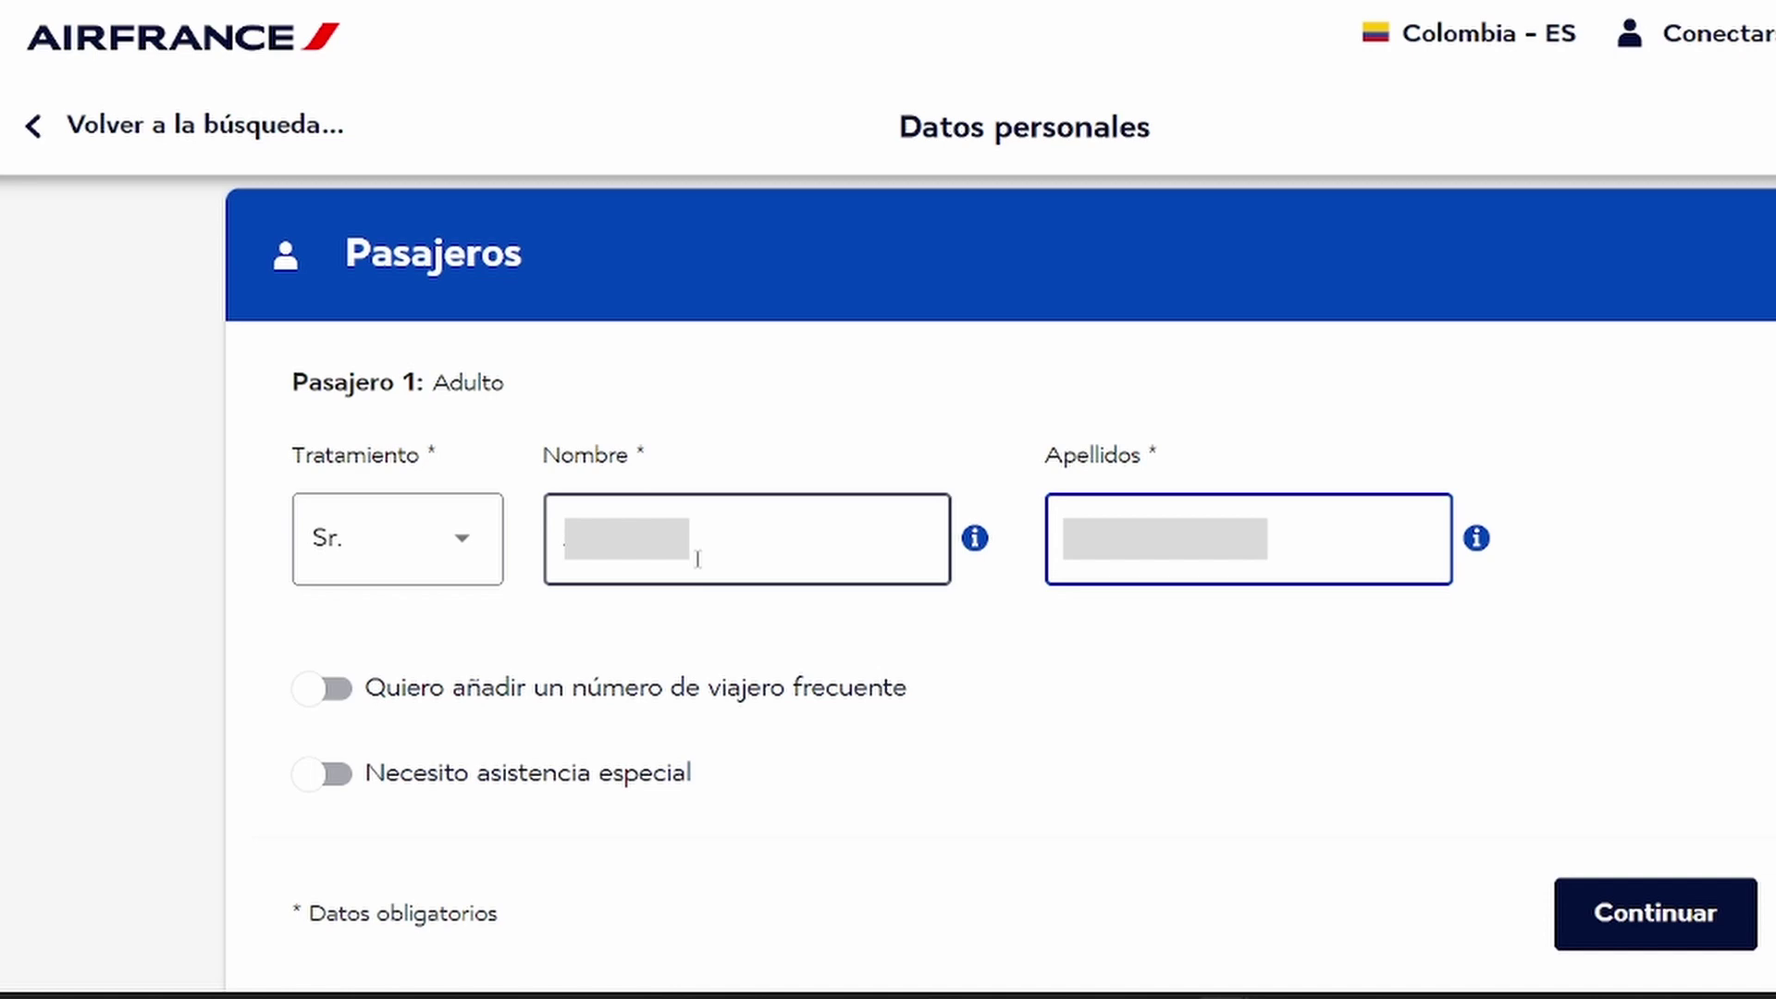
{"action": "left_click", "coordinate": [1656, 925]}
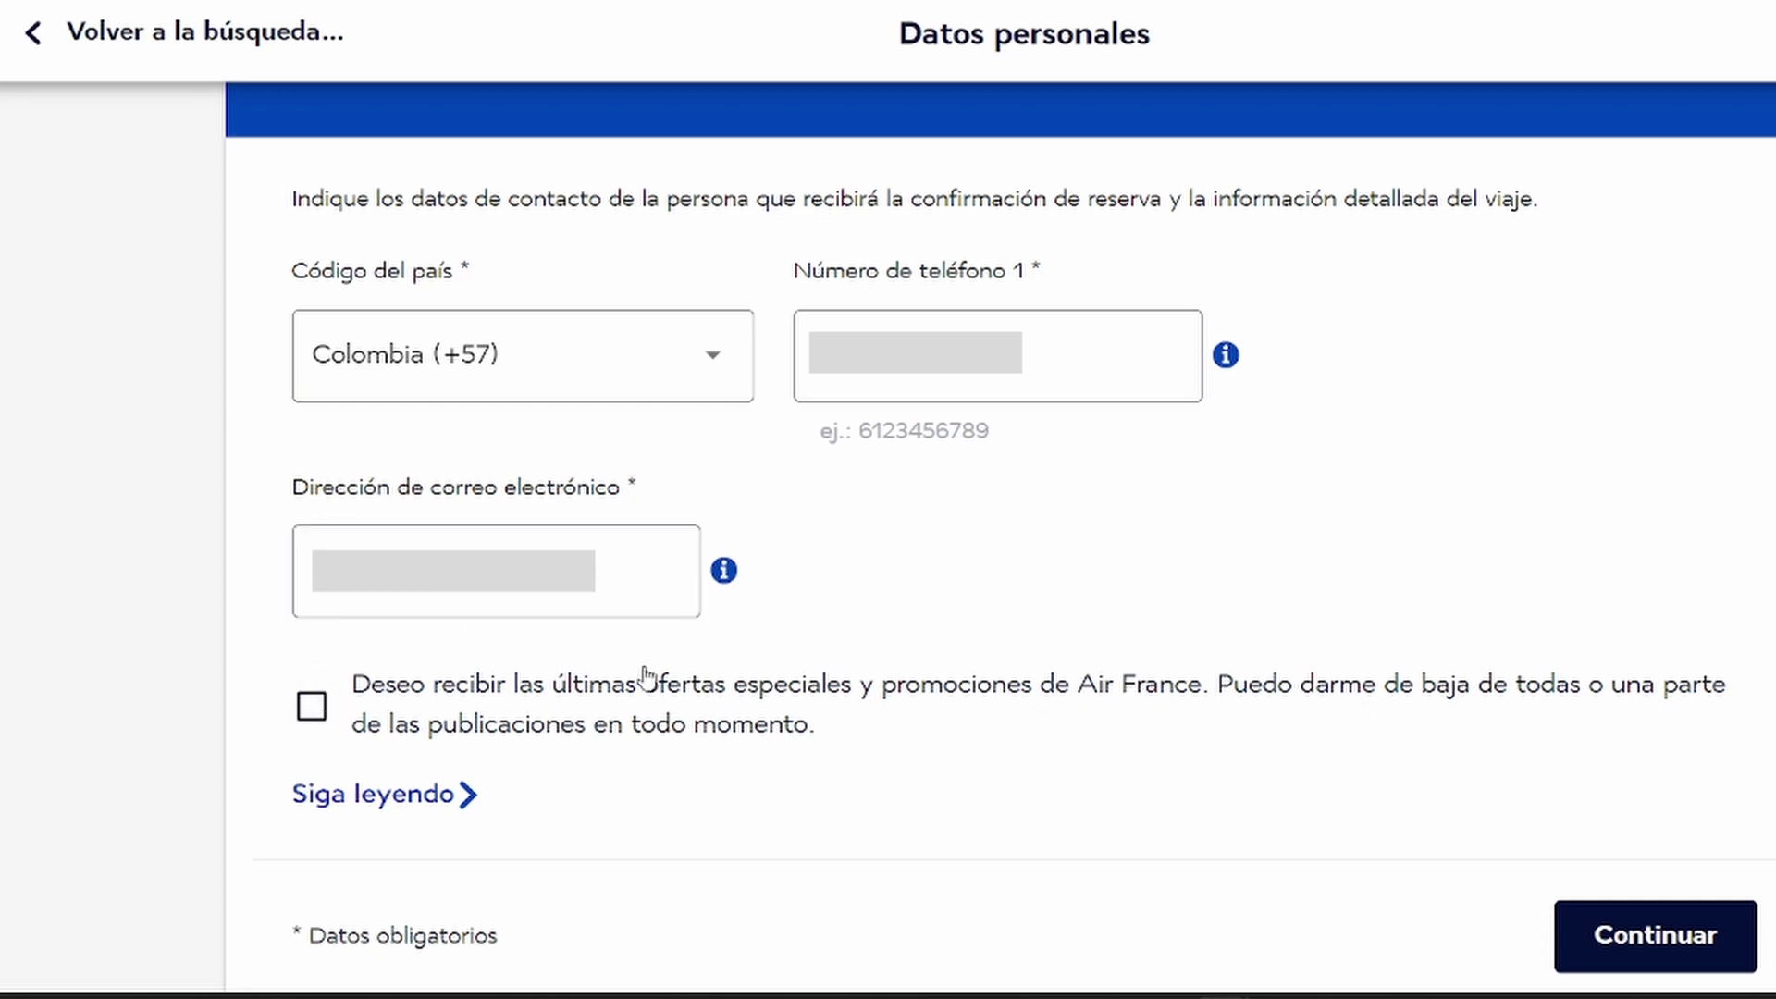
Submit the contact details and sign up for Flying Blue, continuing to the additional options with business travel left at No.
{"action": "left_click", "coordinate": [1638, 936]}
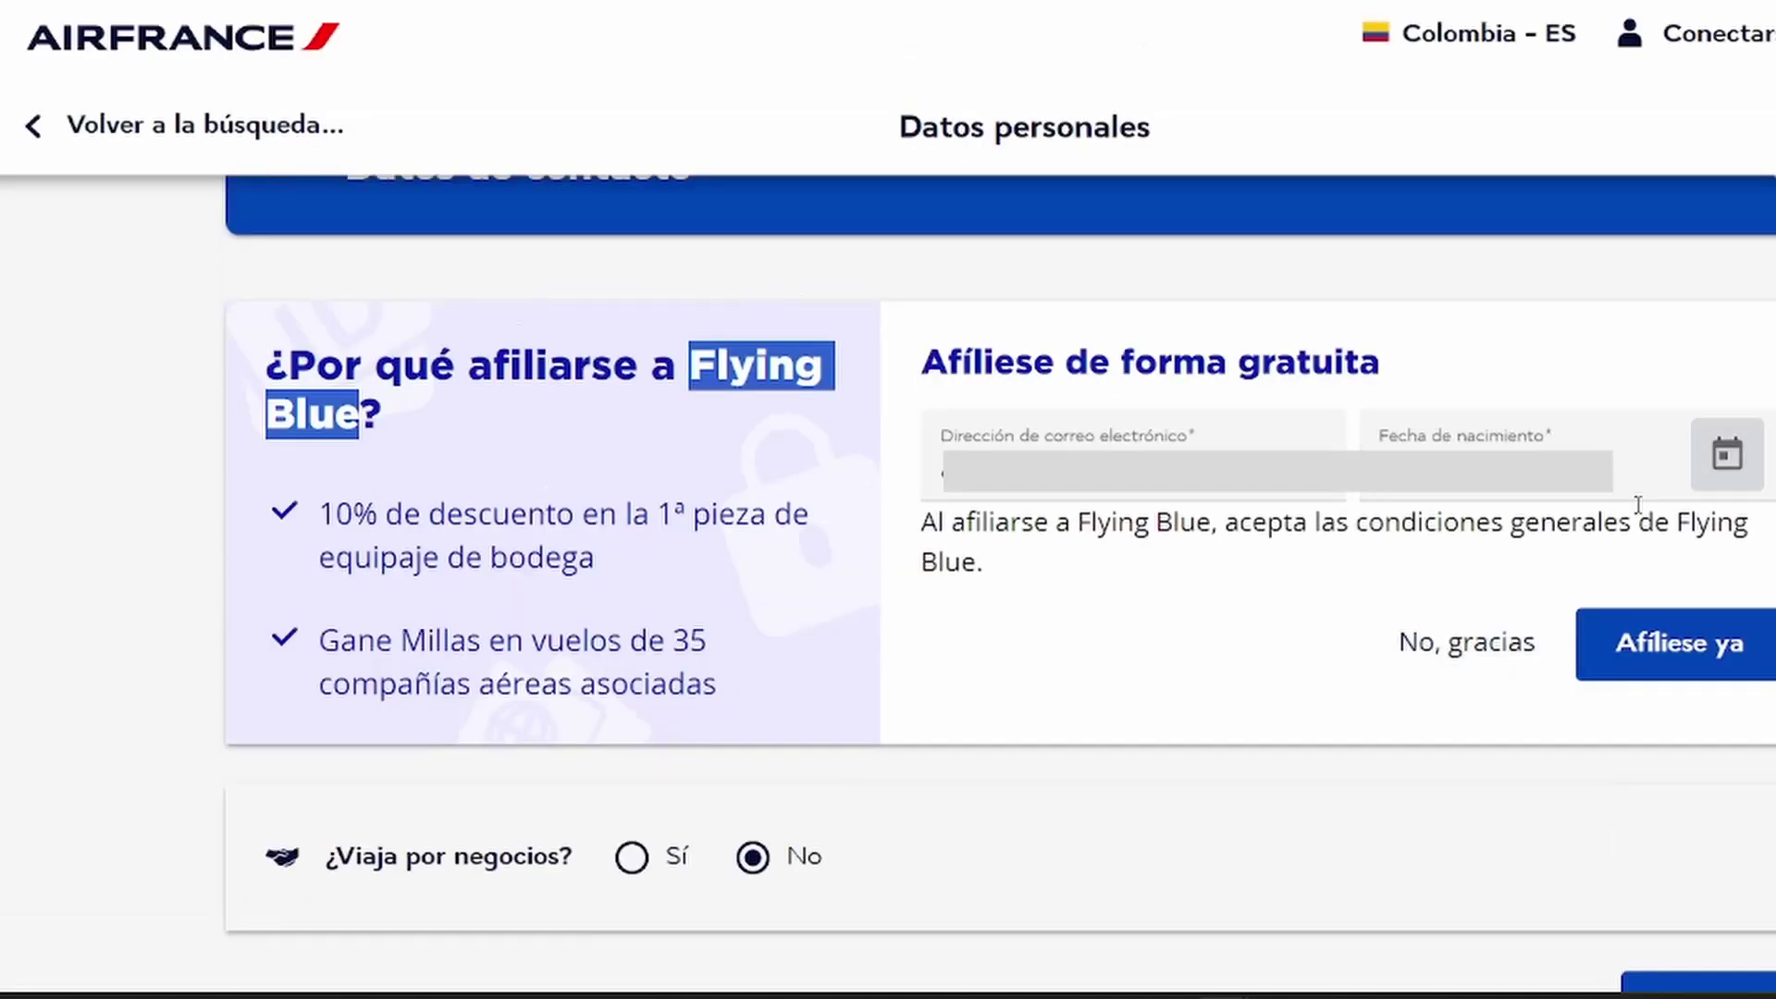
{"action": "left_click", "coordinate": [1676, 666]}
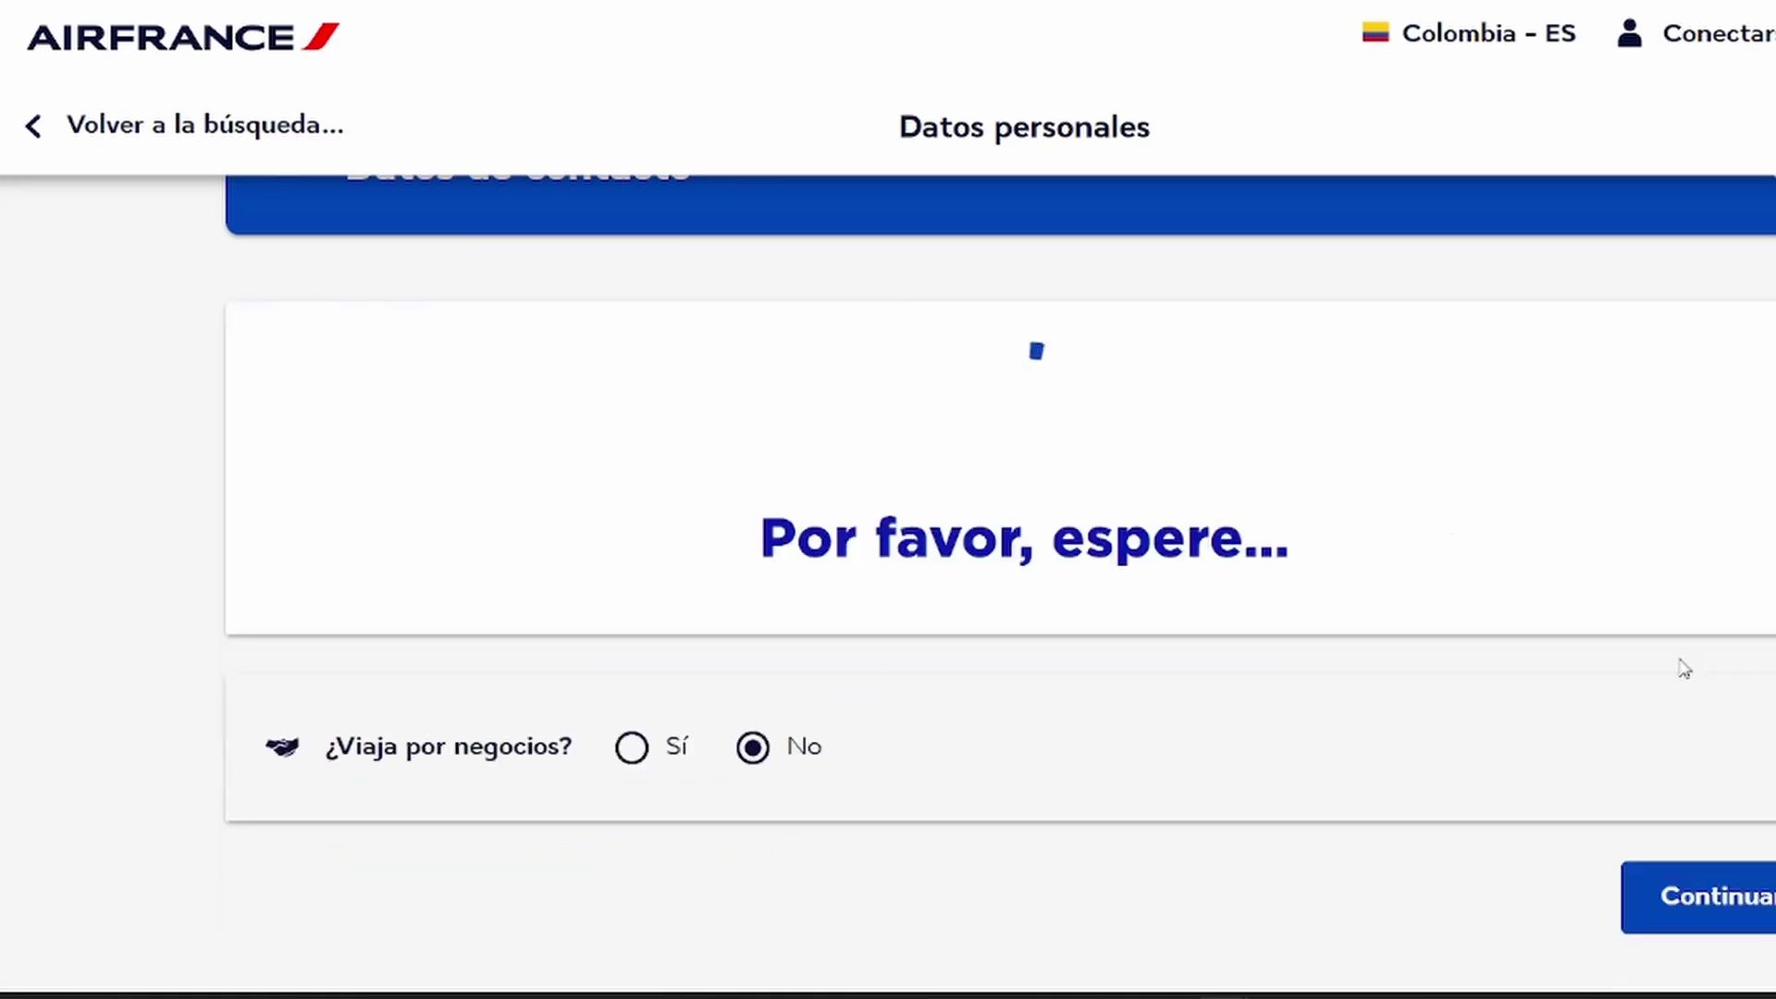
{"action": "left_click", "coordinate": [1705, 787]}
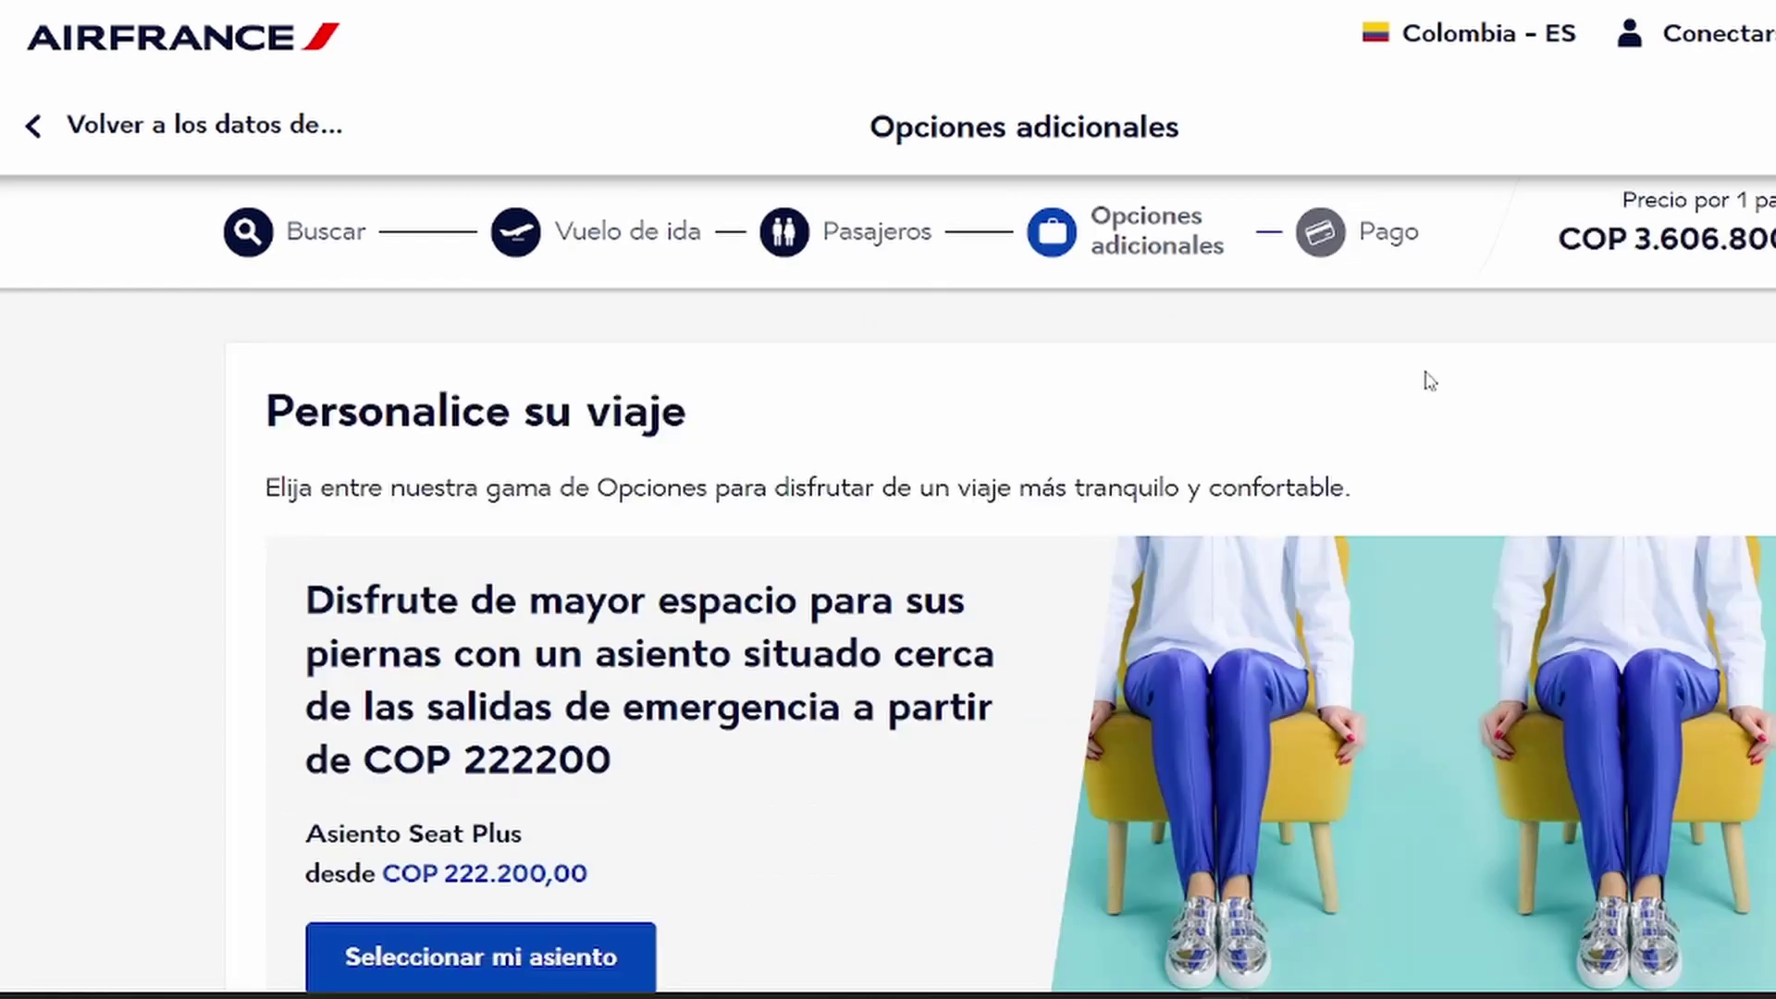
Go over the seat, baggage, environment and meal options for the trip, and open the seat selection under Asientos.
{"action": "scroll", "coordinate": [1691, 398], "scroll_direction": "down", "scroll_amount": 10}
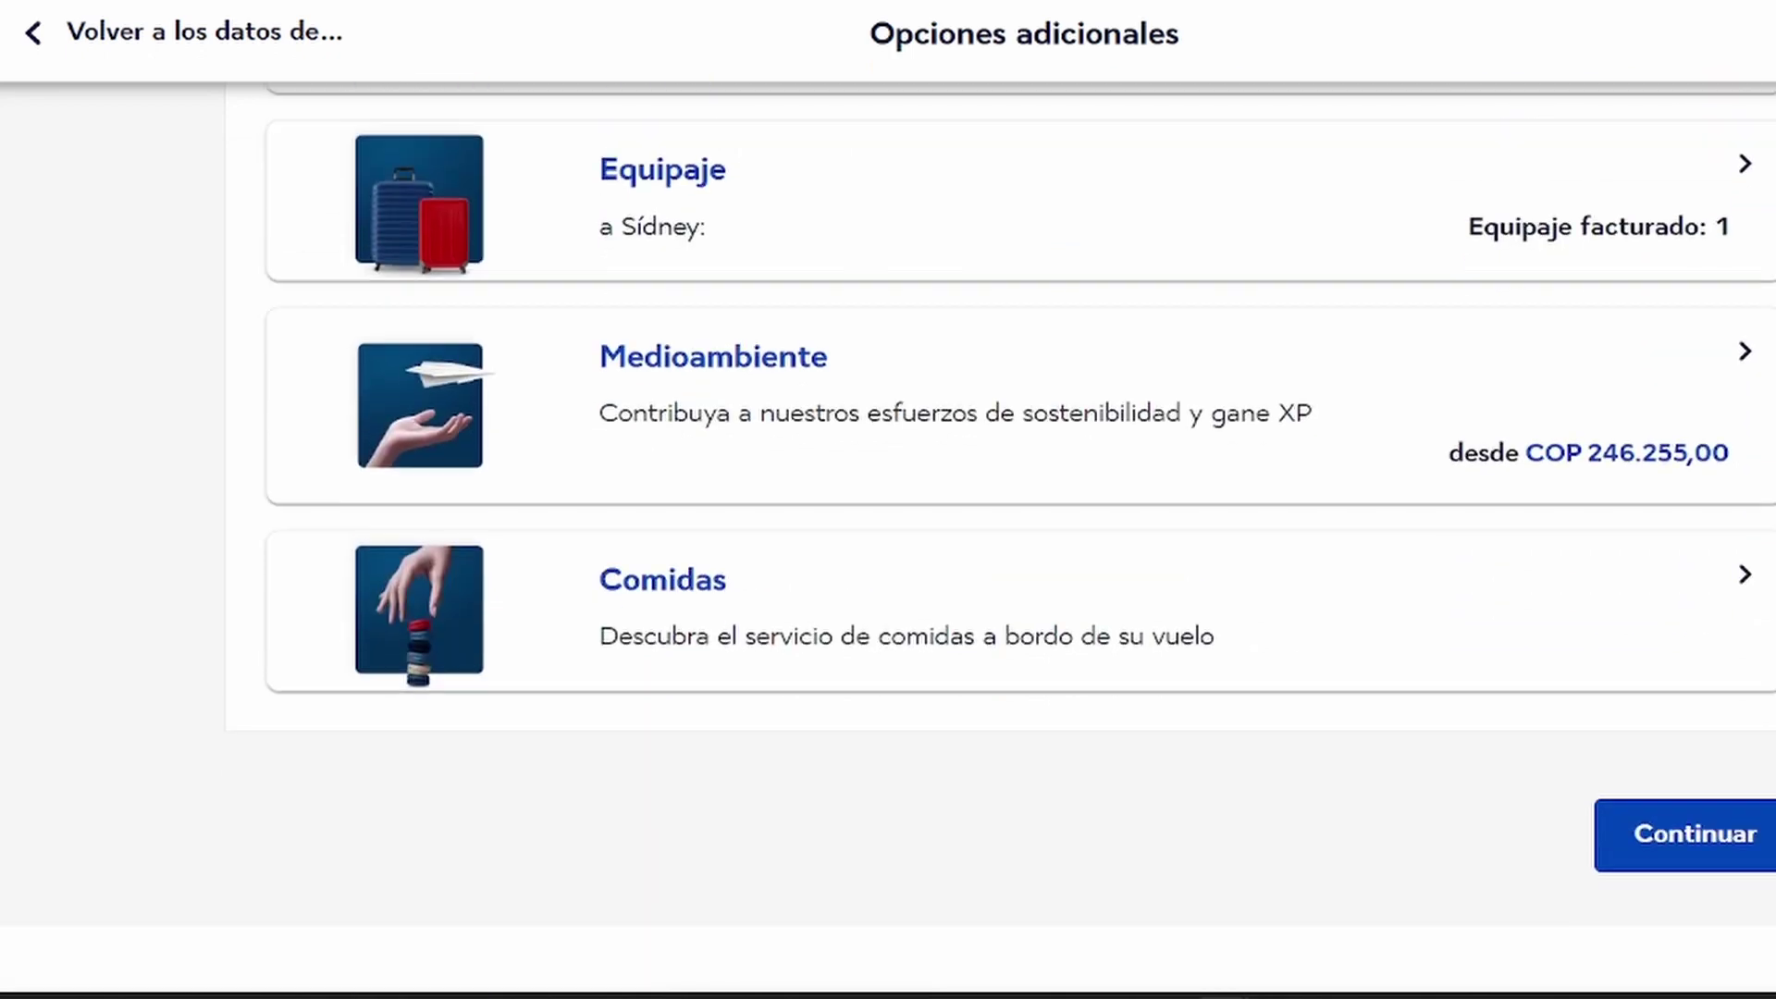
{"action": "scroll", "coordinate": [888, 463], "scroll_direction": "up", "scroll_amount": 4}
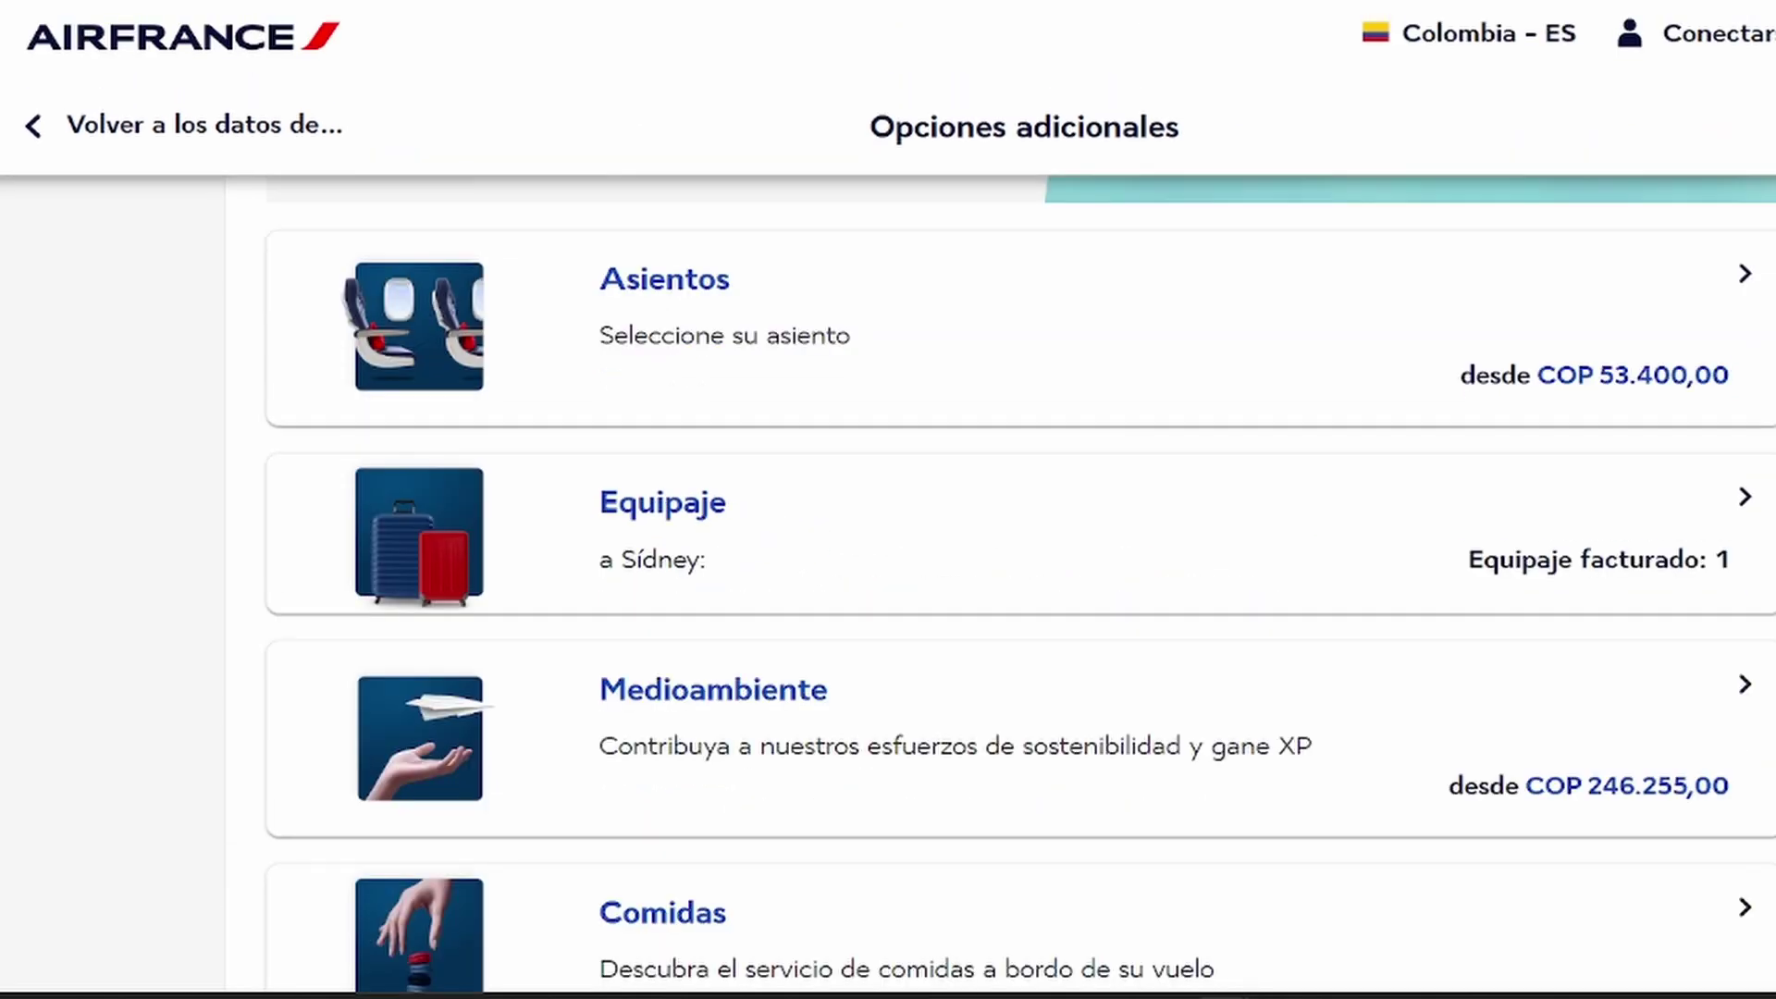
{"action": "scroll", "coordinate": [1017, 555], "scroll_direction": "up", "scroll_amount": 5}
{"action": "scroll", "coordinate": [1290, 443], "scroll_direction": "down", "scroll_amount": 3}
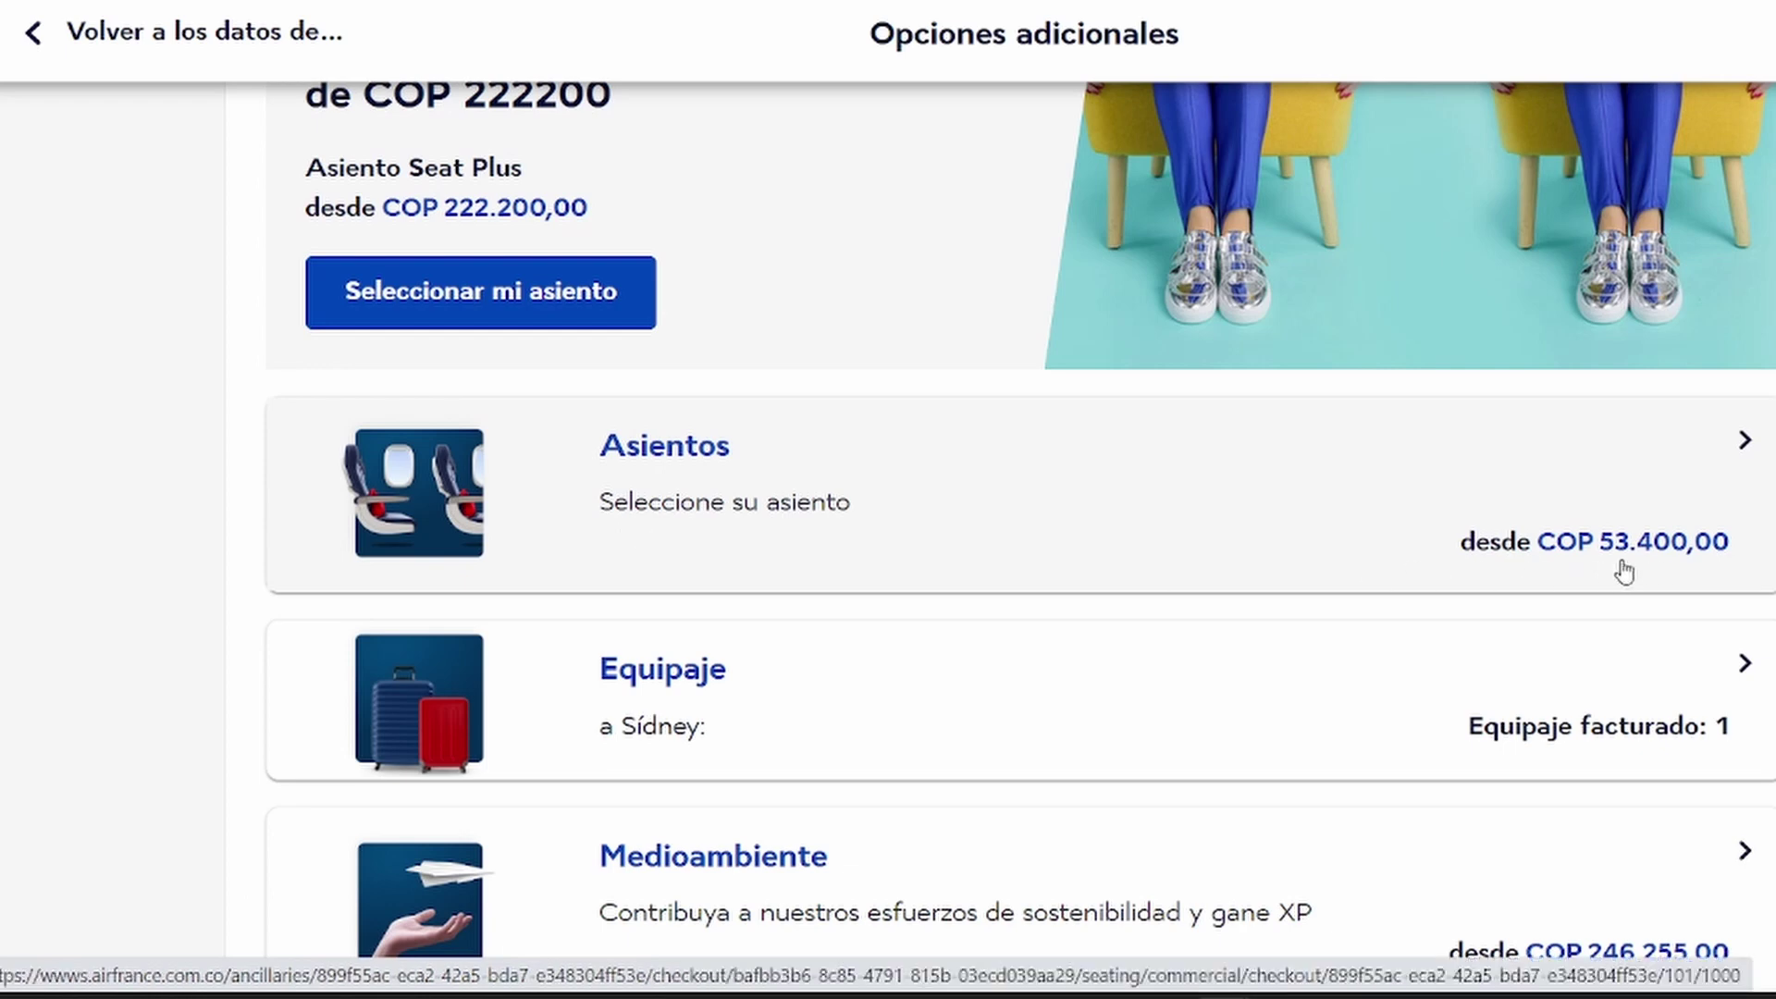
{"action": "left_click", "coordinate": [1717, 467]}
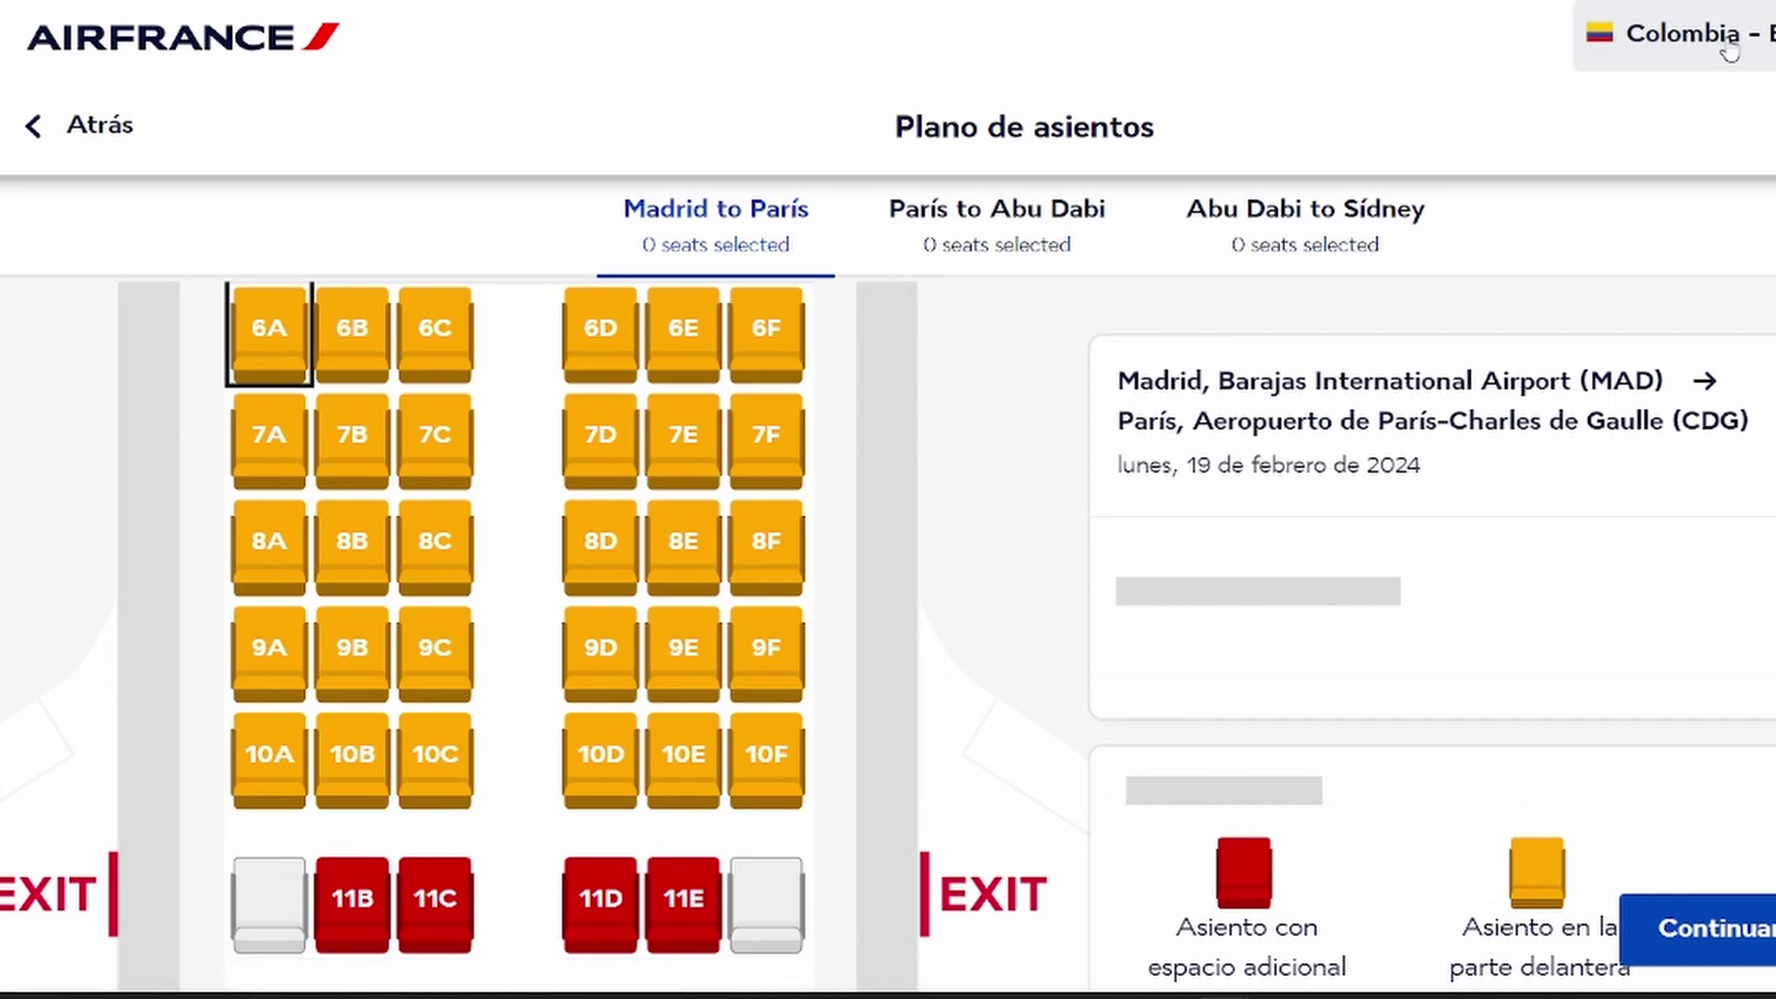
Examine the Madrid to París seat map from the front rows to the rear of the cabin, checking seat types and prices.
{"action": "scroll", "coordinate": [1000, 481], "scroll_direction": "down", "scroll_amount": 5}
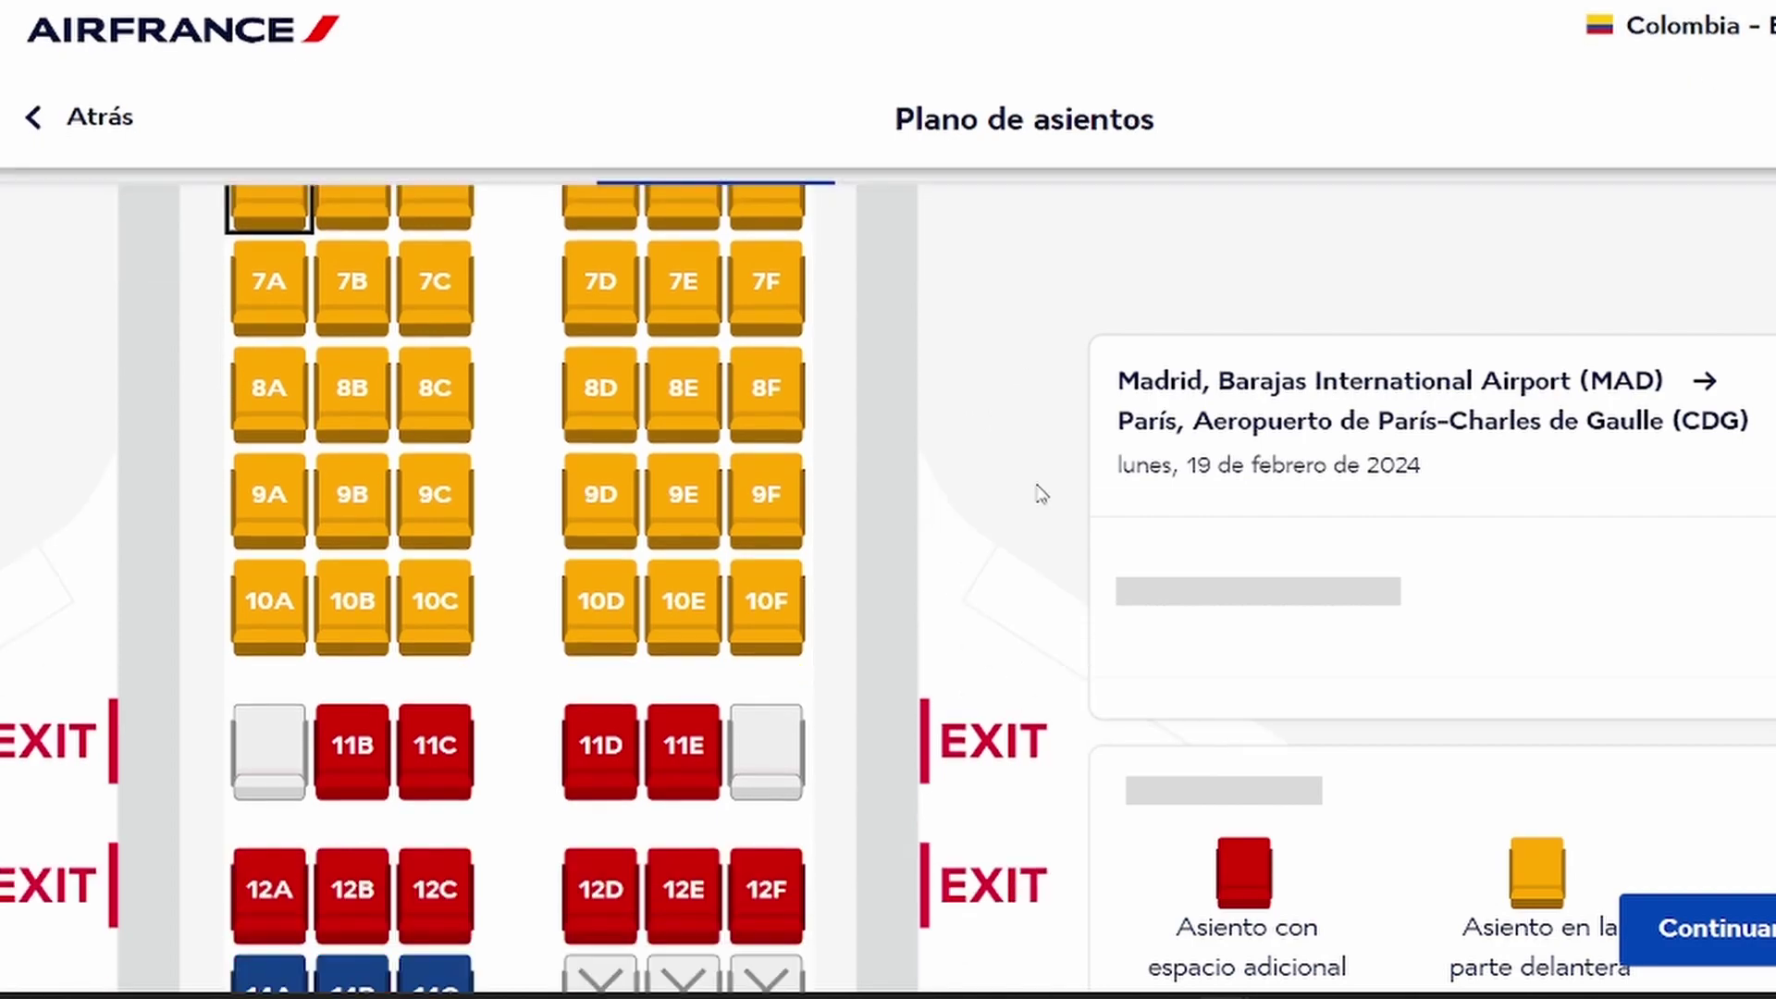
{"action": "scroll", "coordinate": [876, 422], "scroll_direction": "down", "scroll_amount": 7}
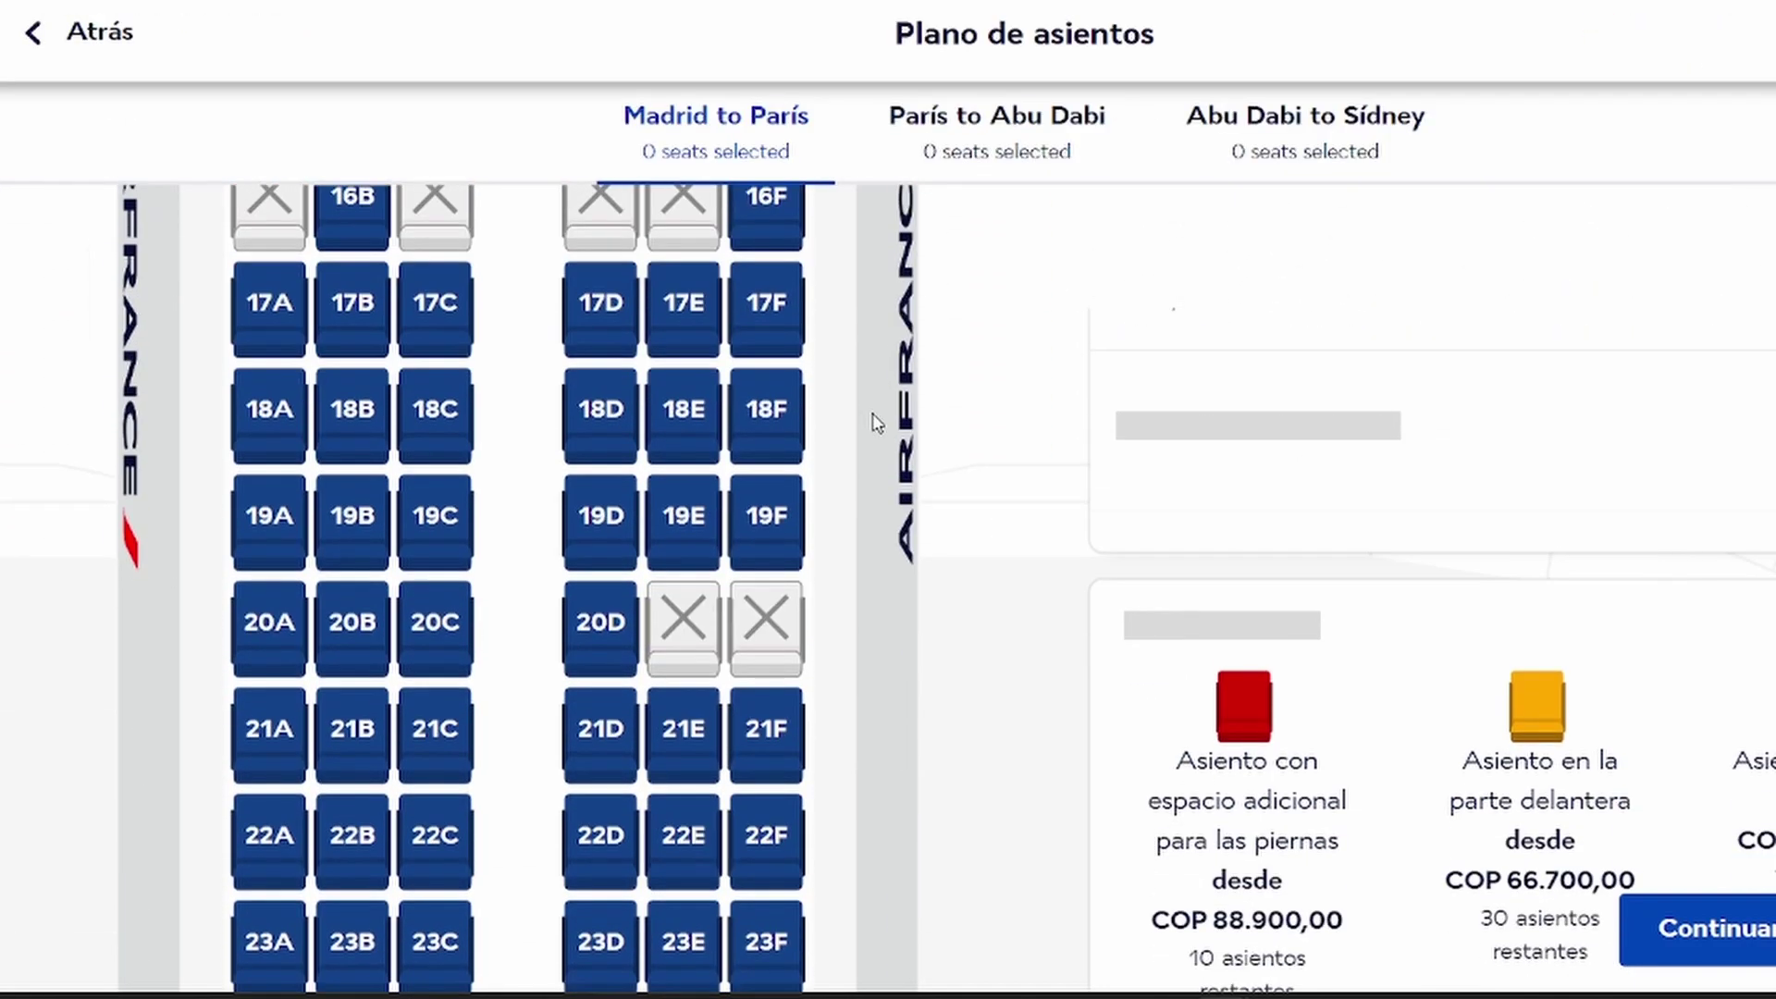
{"action": "mouse_move", "coordinate": [361, 413]}
{"action": "scroll", "coordinate": [351, 411], "scroll_direction": "down", "scroll_amount": 10}
{"action": "mouse_move", "coordinate": [345, 591]}
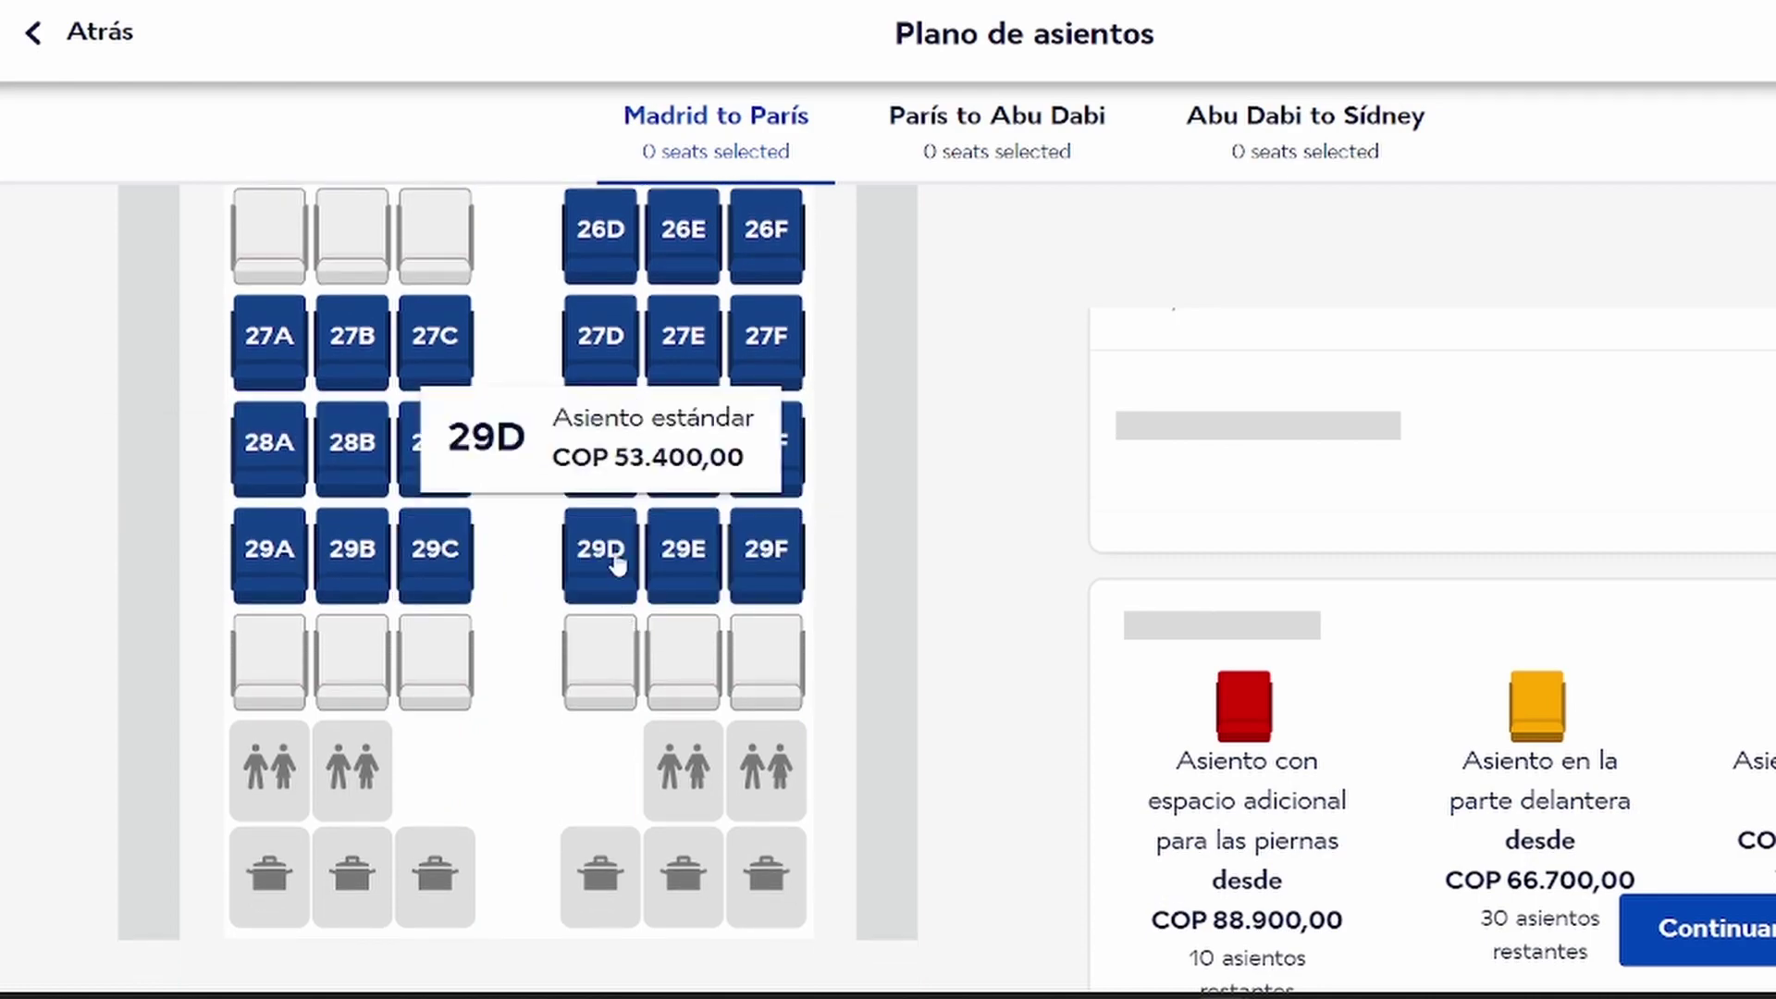
Compare the positions and prices of individual standard seats behind the exit rows on the Madrid to París flight.
{"action": "scroll", "coordinate": [647, 527], "scroll_direction": "up", "scroll_amount": 5}
{"action": "scroll", "coordinate": [684, 514], "scroll_direction": "up", "scroll_amount": 8}
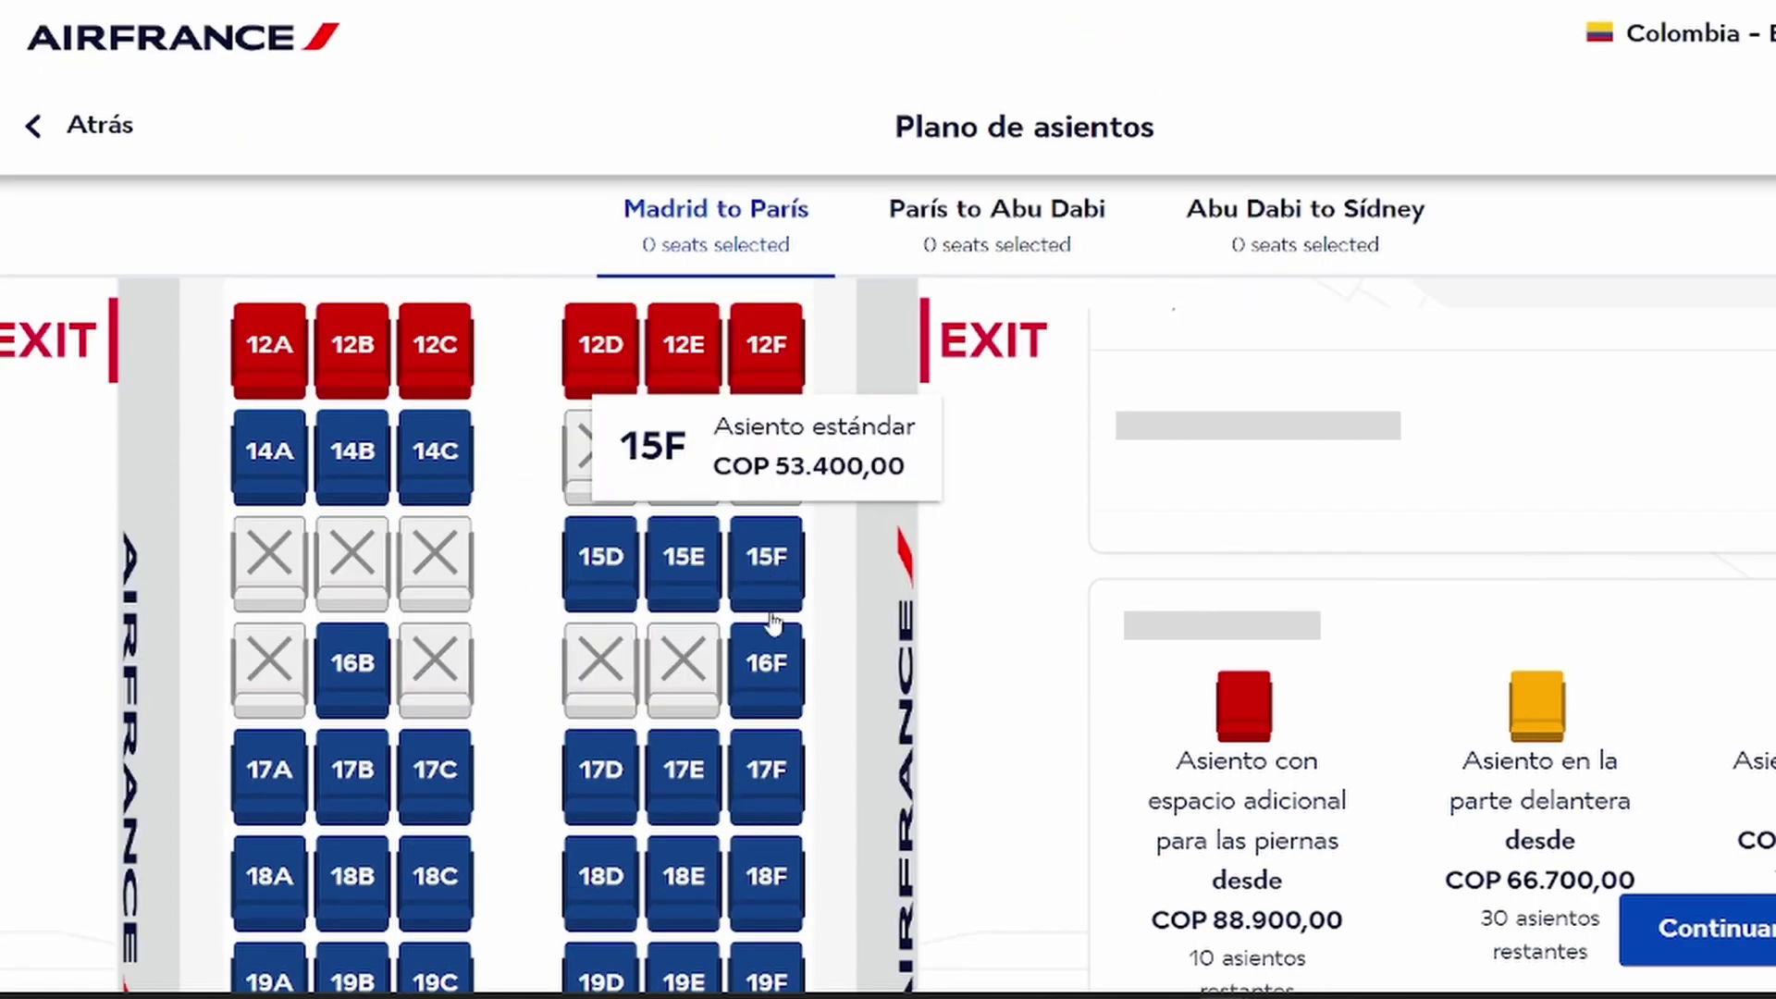
{"action": "scroll", "coordinate": [768, 690], "scroll_direction": "down", "scroll_amount": 5}
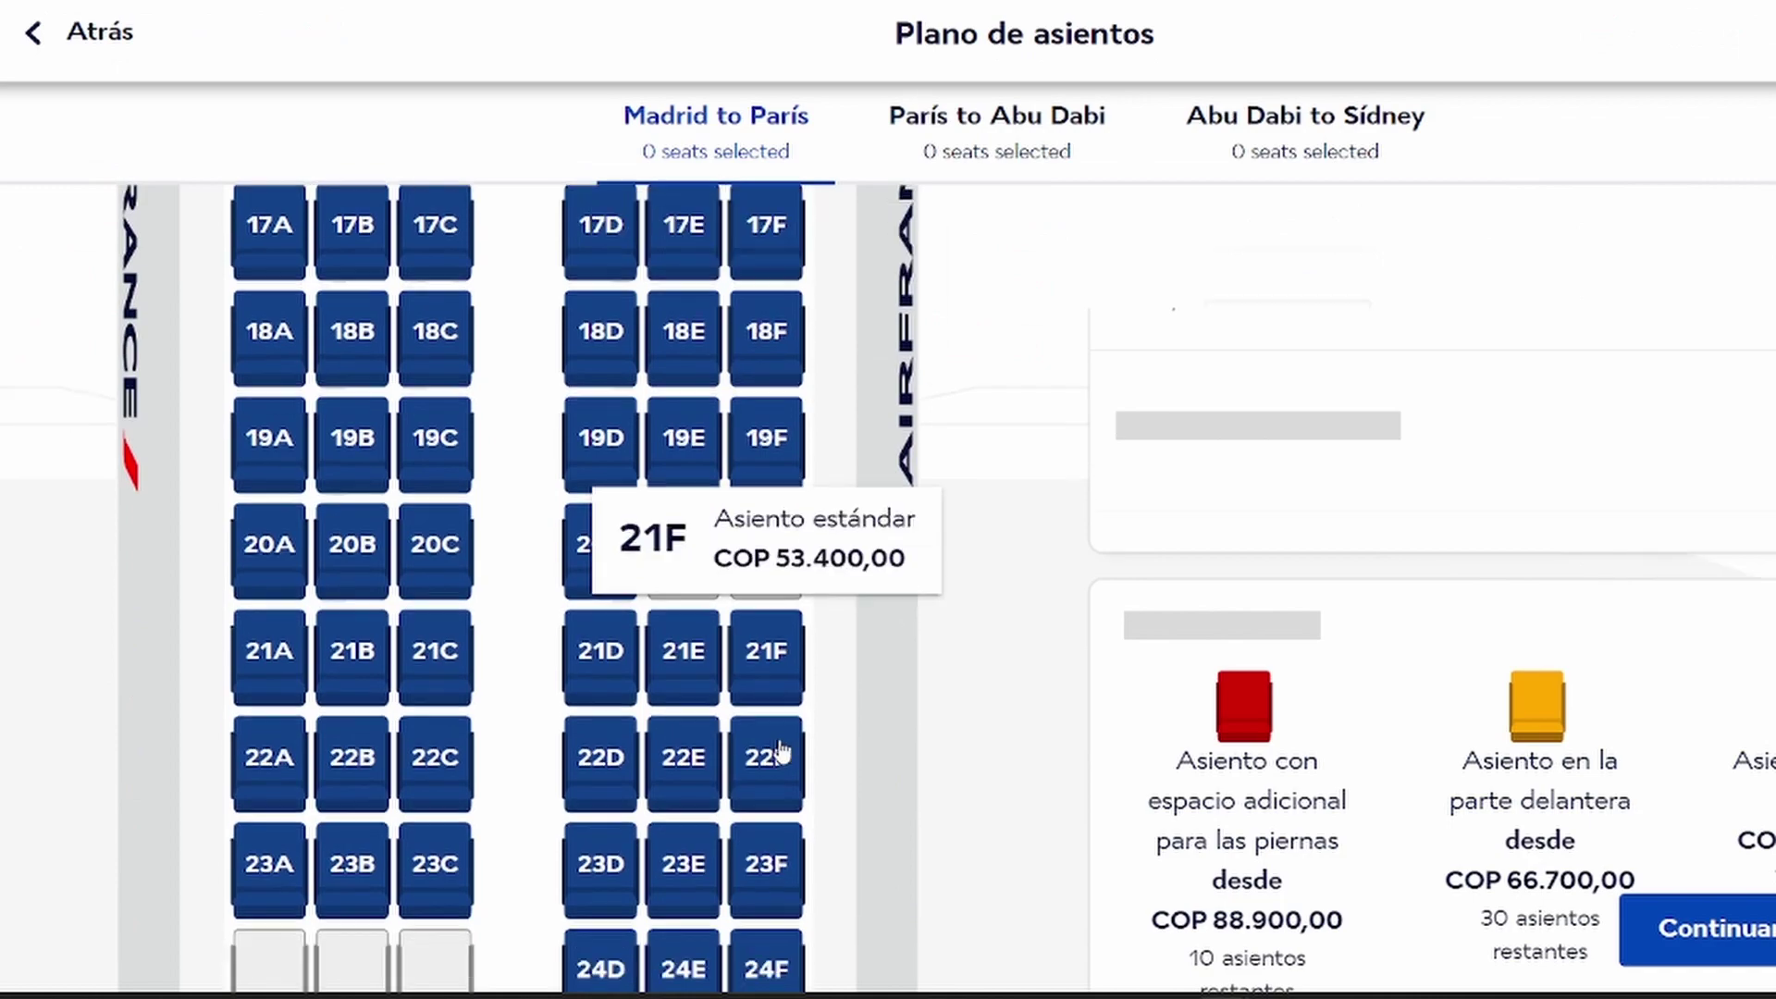
{"action": "scroll", "coordinate": [780, 751], "scroll_direction": "down", "scroll_amount": 5}
{"action": "scroll", "coordinate": [781, 753], "scroll_direction": "up", "scroll_amount": 10}
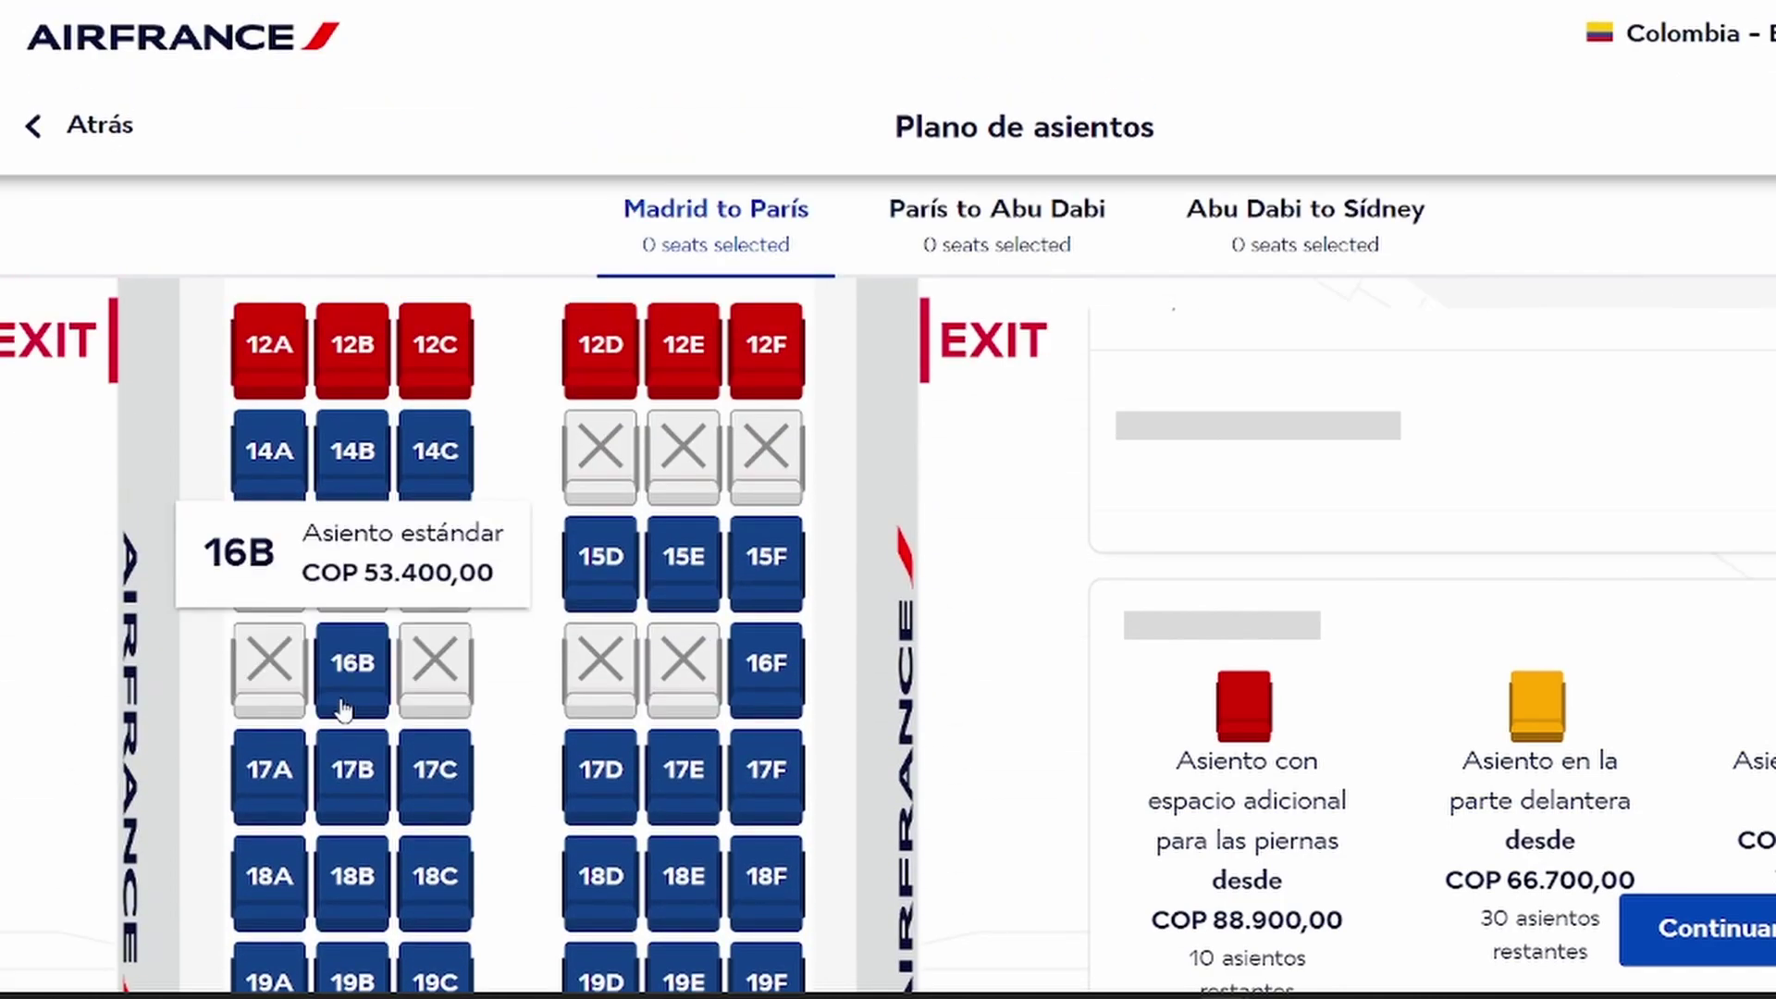
{"action": "scroll", "coordinate": [780, 595], "scroll_direction": "down", "scroll_amount": 1}
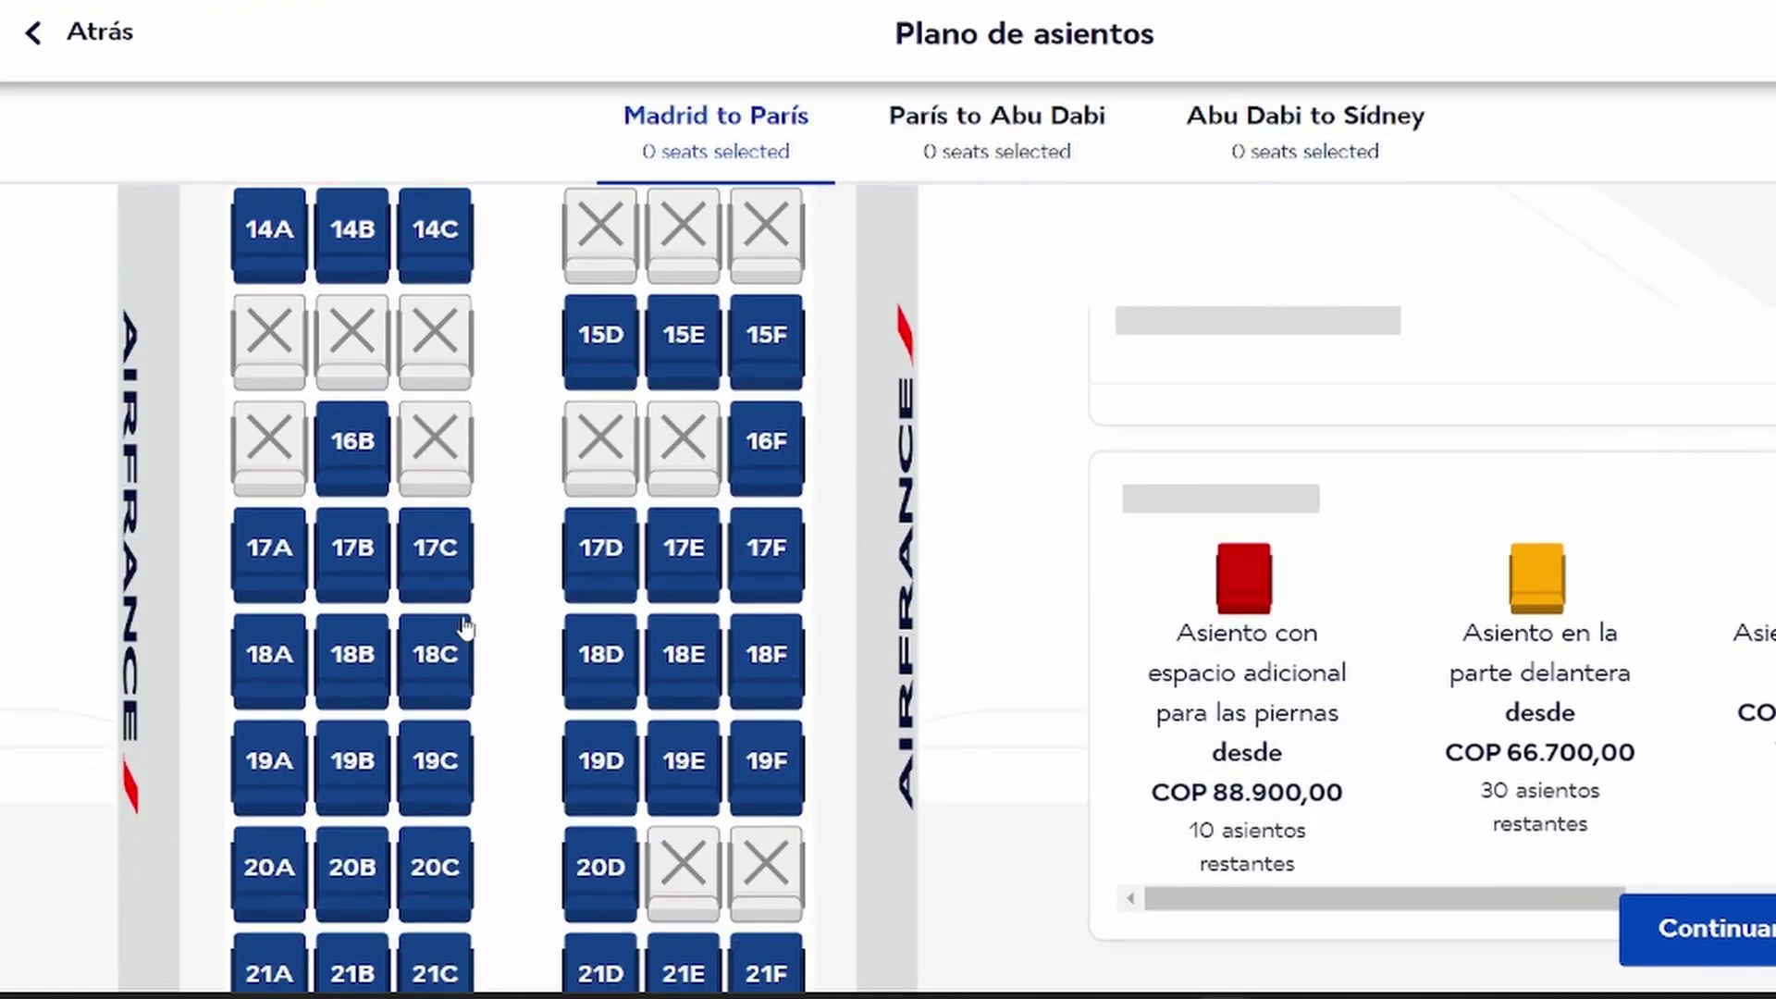
{"action": "scroll", "coordinate": [465, 627], "scroll_direction": "down", "scroll_amount": 1}
{"action": "scroll", "coordinate": [262, 479], "scroll_direction": "down", "scroll_amount": 5}
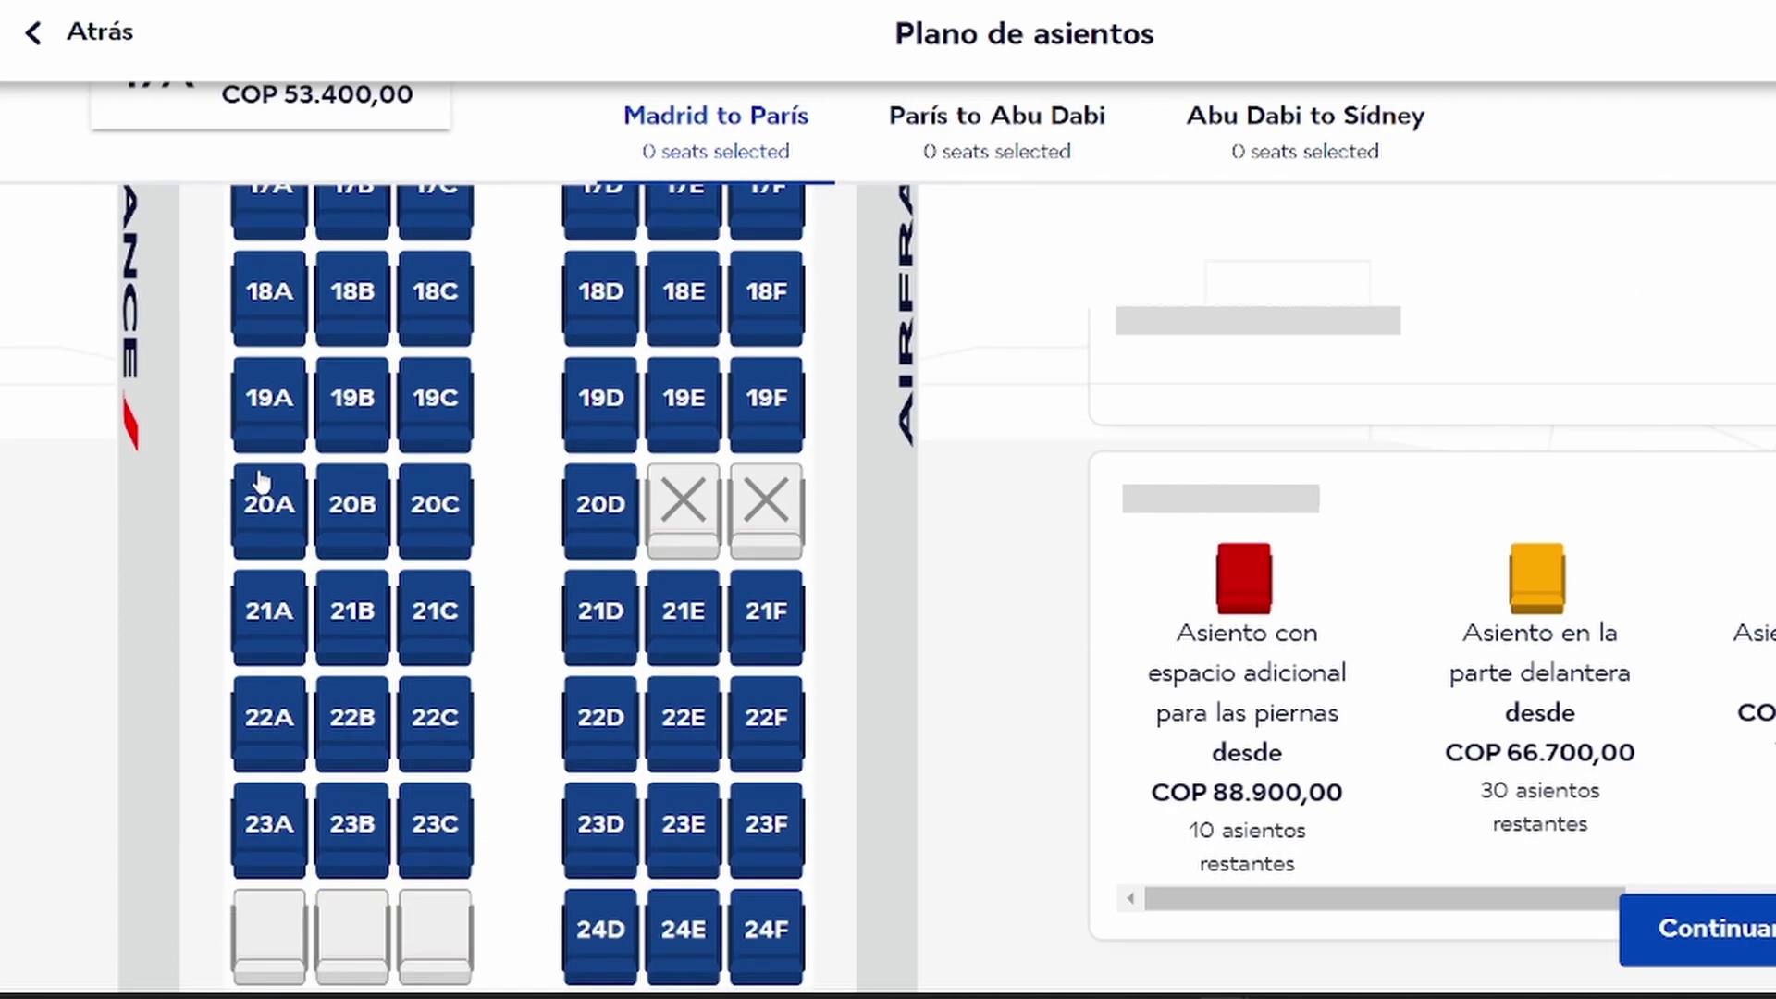
{"action": "scroll", "coordinate": [262, 479], "scroll_direction": "up", "scroll_amount": 10}
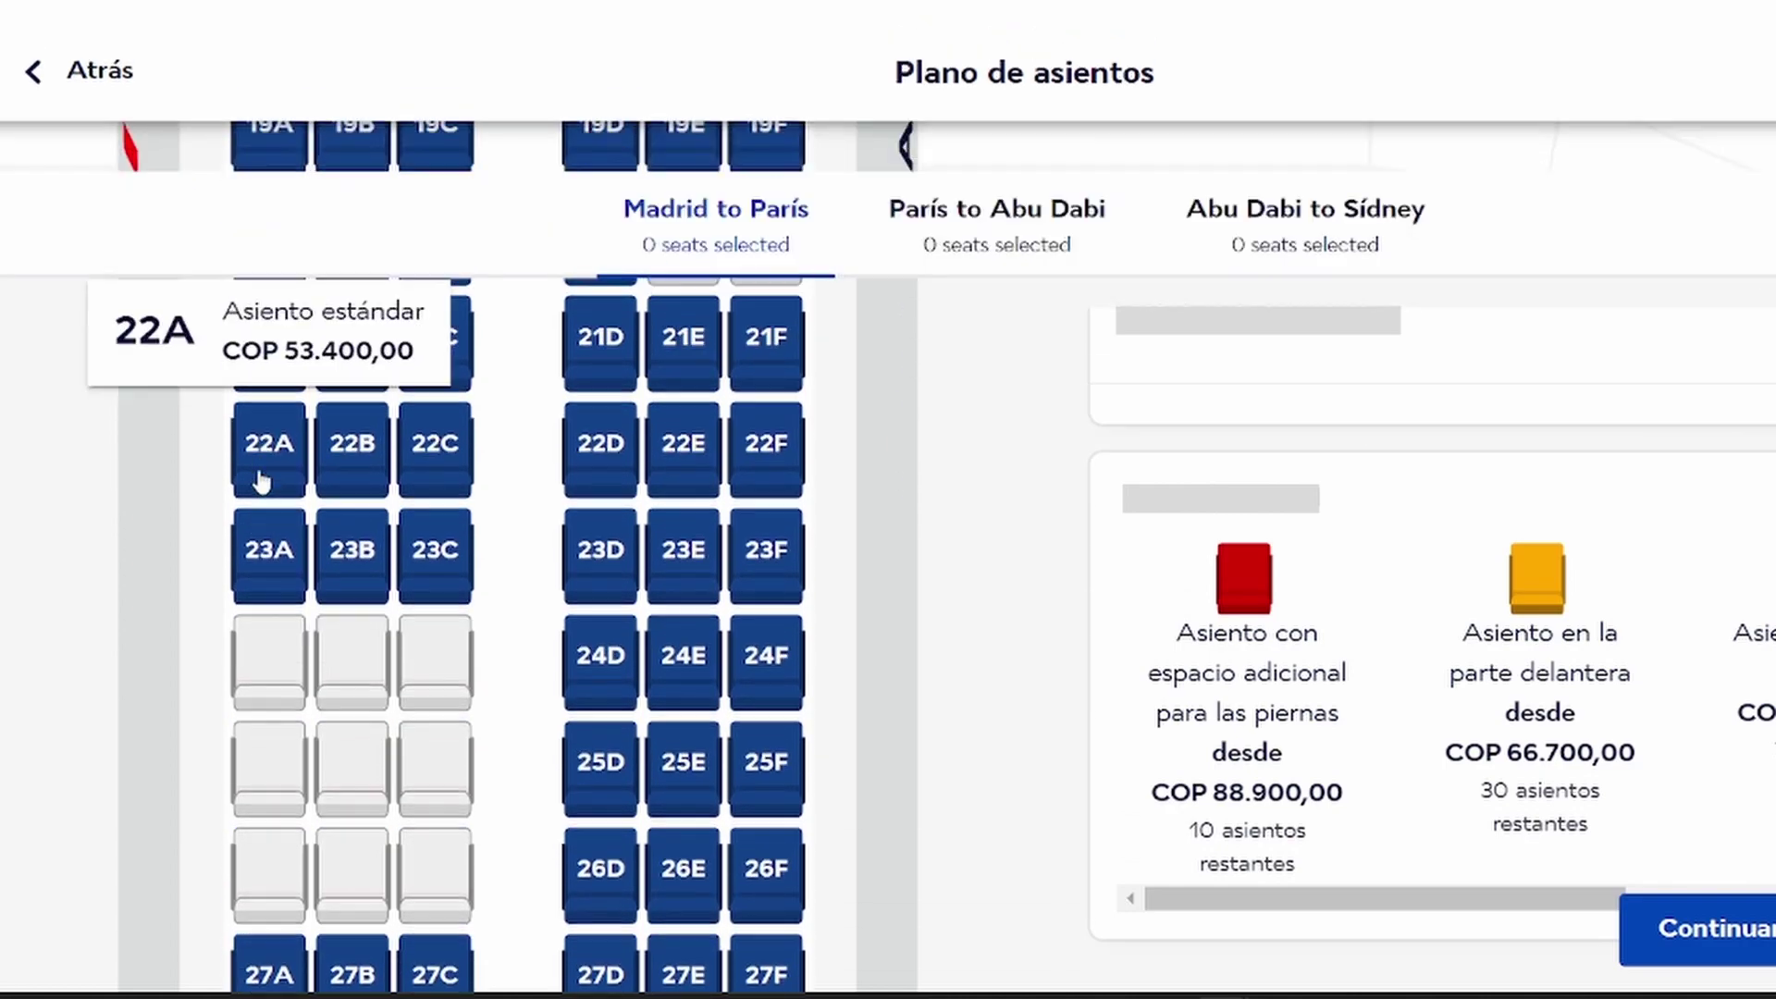
{"action": "scroll", "coordinate": [262, 484], "scroll_direction": "down", "scroll_amount": 4}
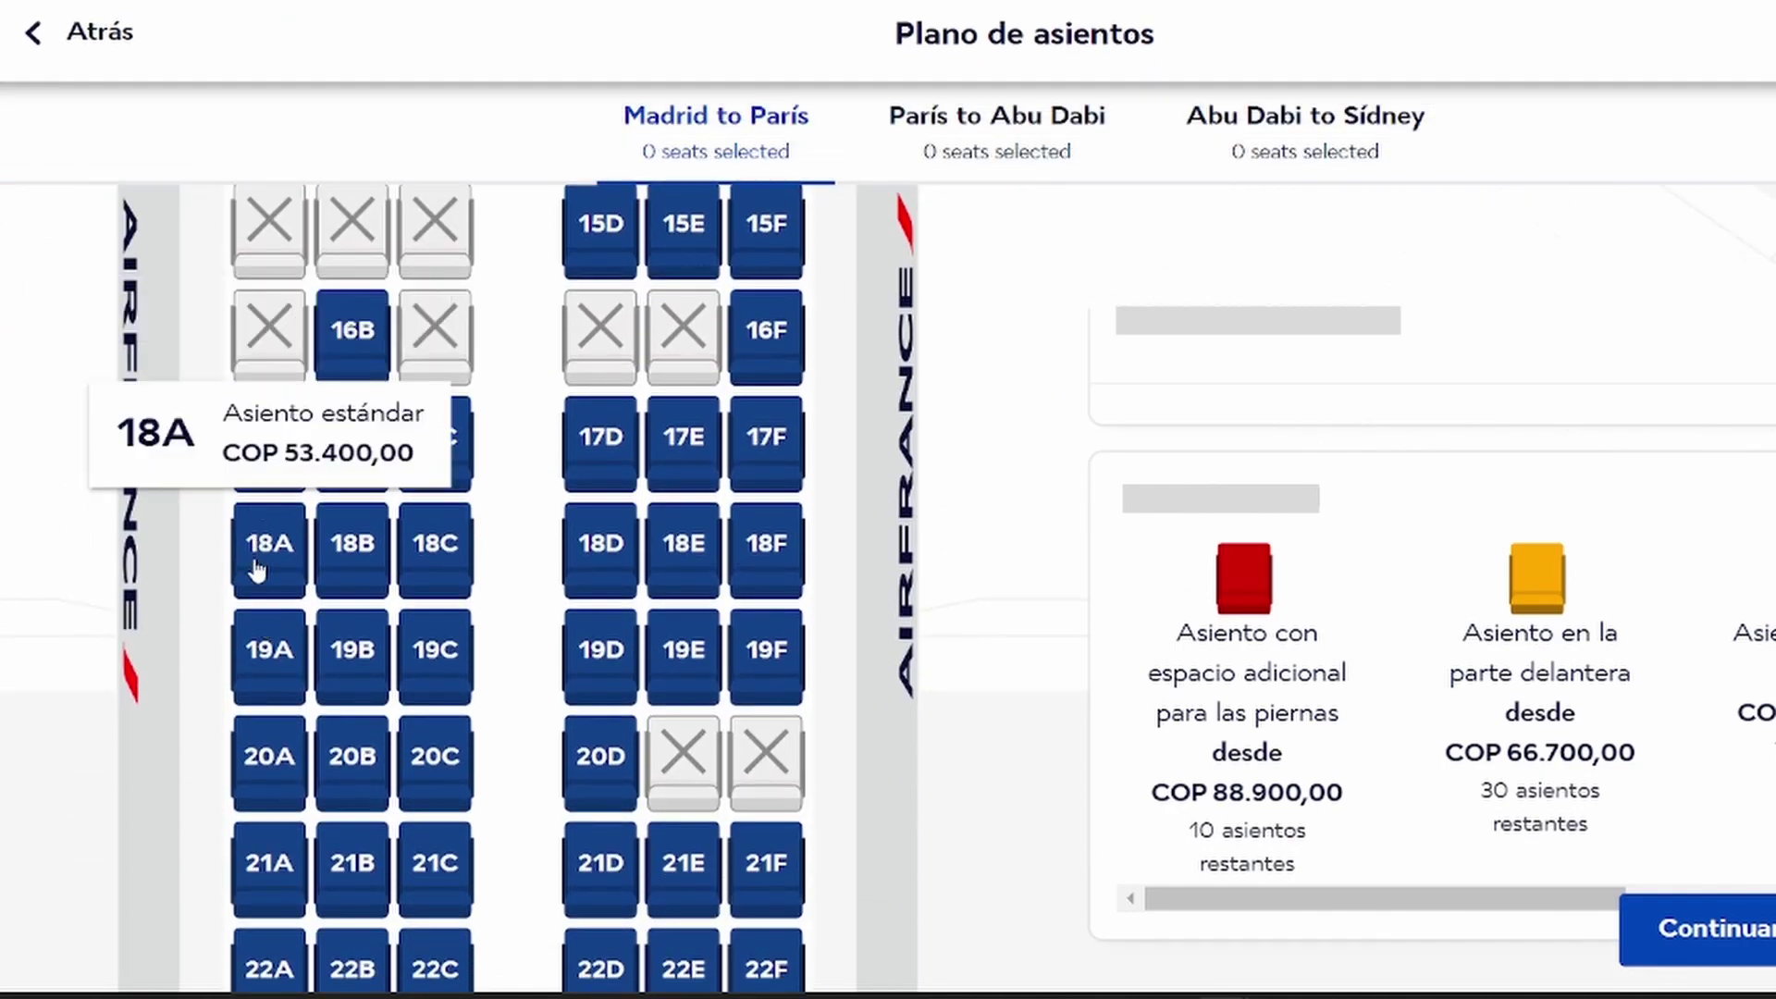
{"action": "scroll", "coordinate": [268, 541], "scroll_direction": "up", "scroll_amount": 10}
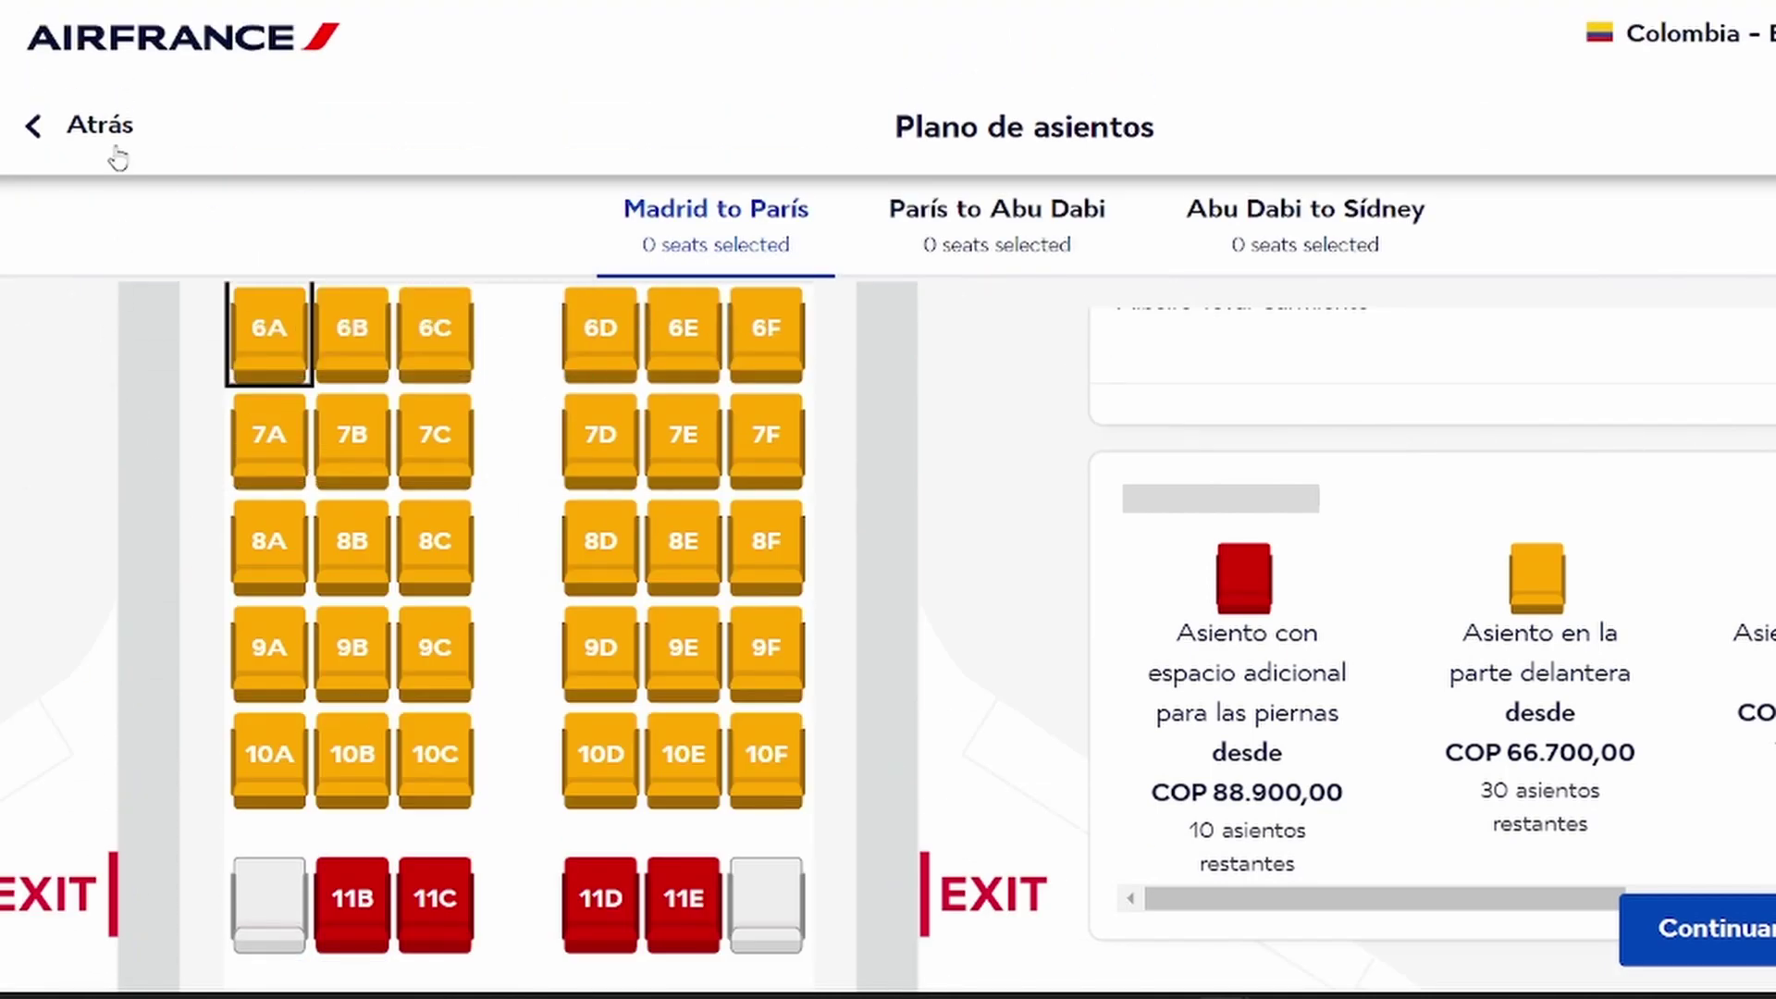
Leave the seat map without choosing a seat and review the Equipaje entry among the additional options.
{"action": "left_click", "coordinate": [89, 135]}
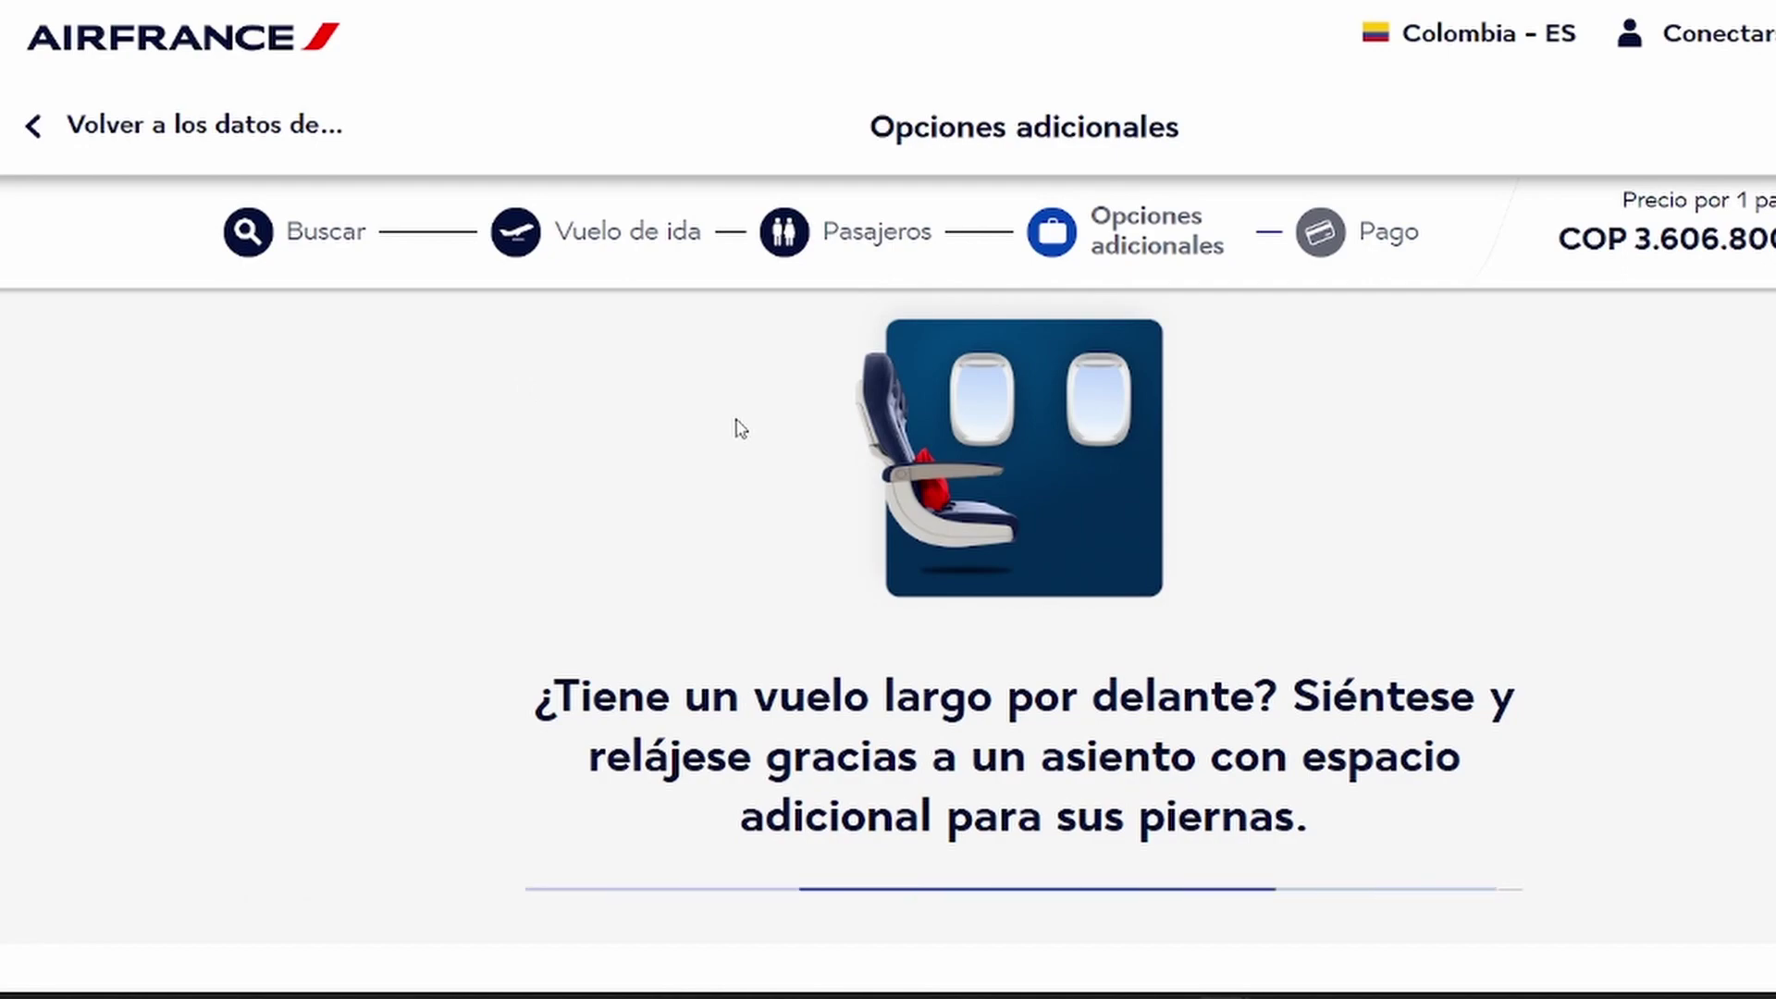
{"action": "scroll", "coordinate": [1405, 581], "scroll_direction": "down", "scroll_amount": 10}
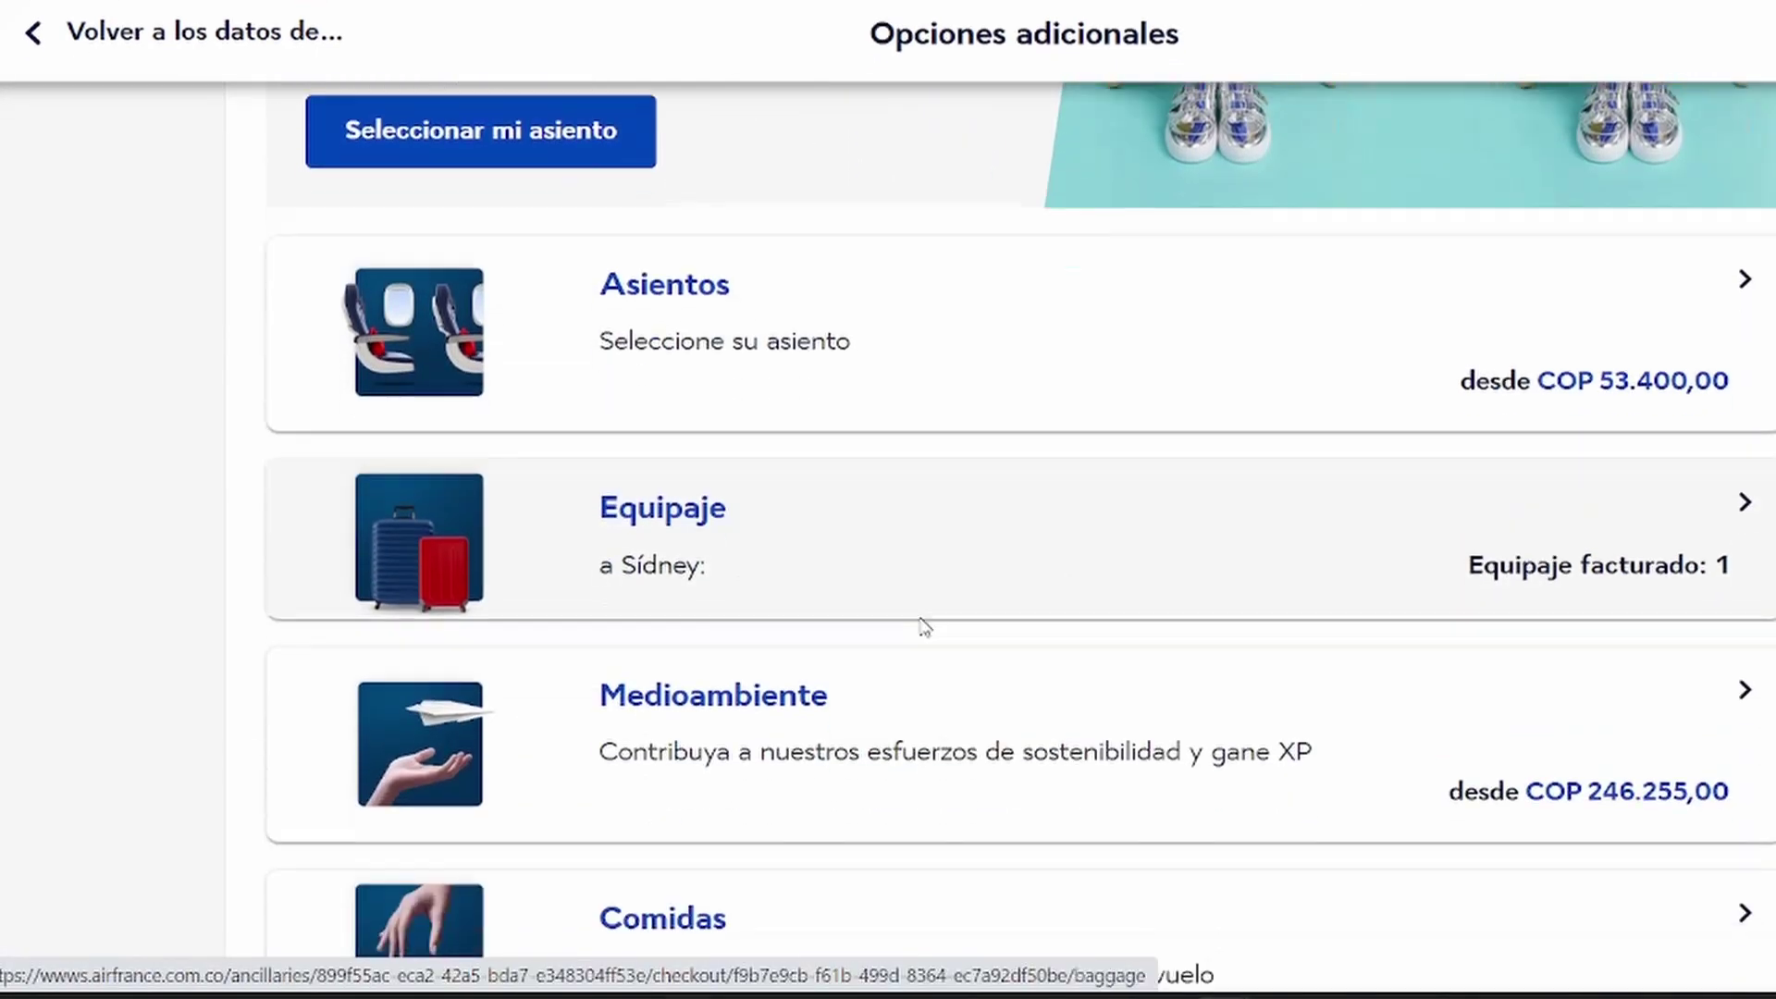
{"action": "scroll", "coordinate": [983, 620], "scroll_direction": "up", "scroll_amount": 7}
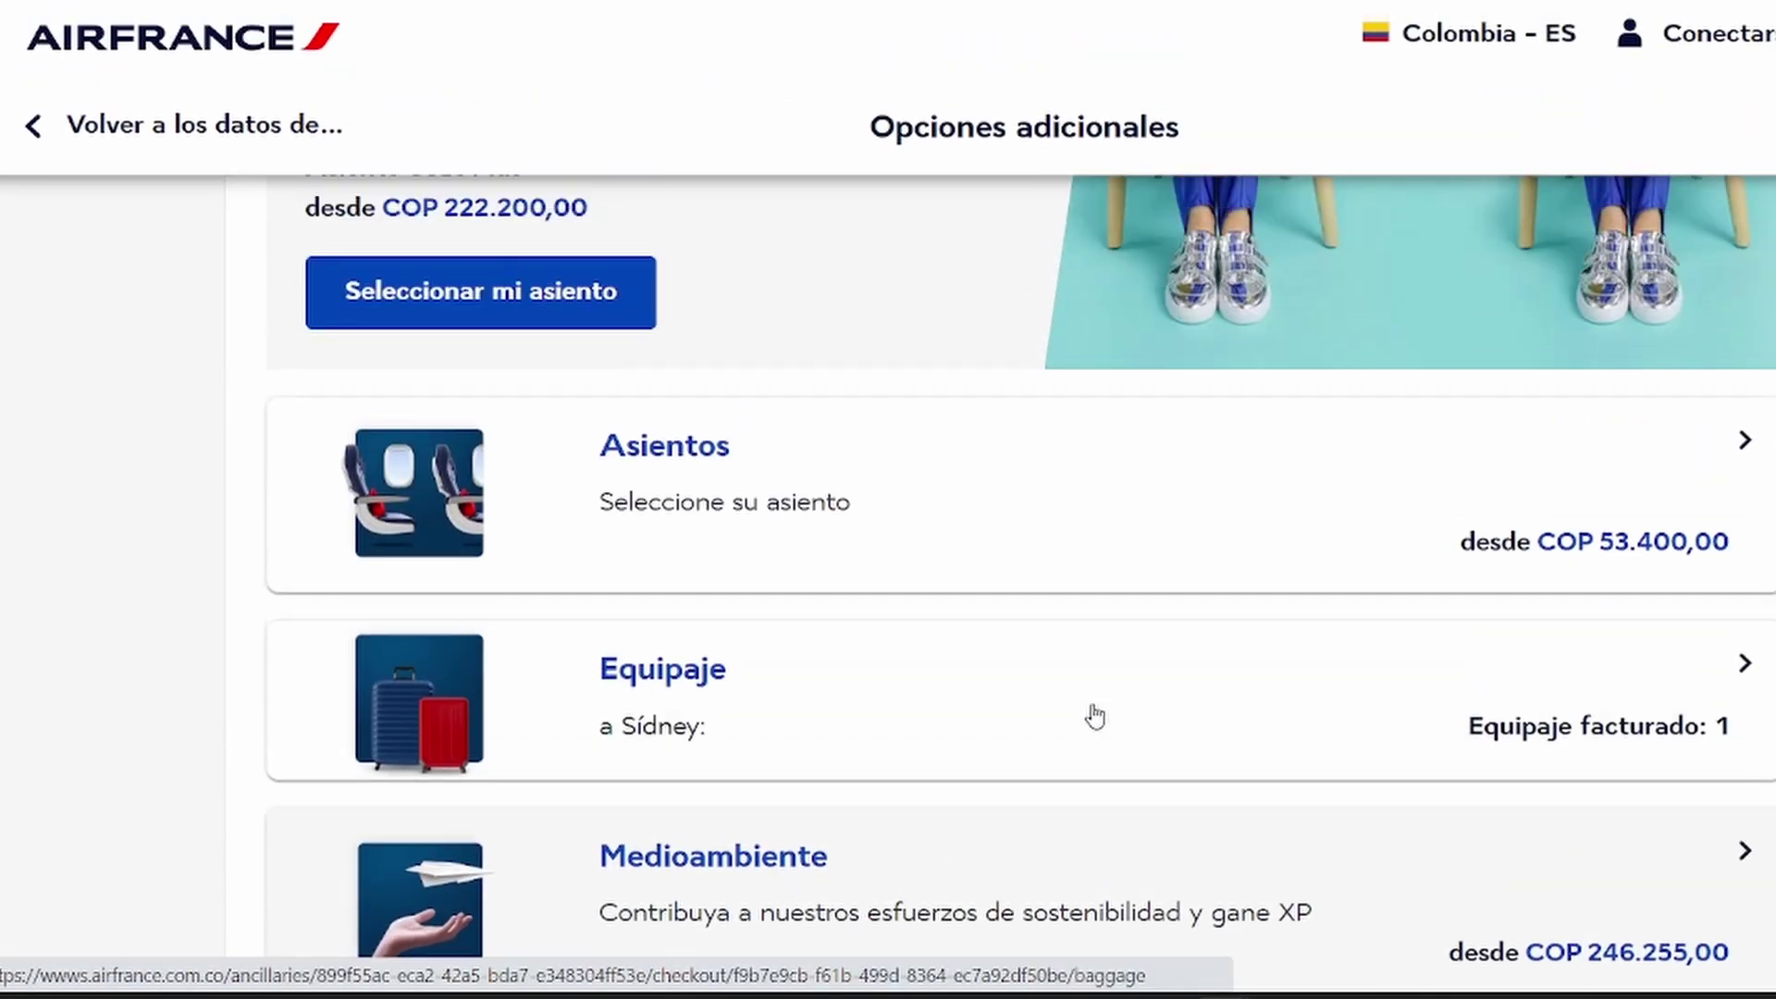
{"action": "scroll", "coordinate": [1671, 814], "scroll_direction": "down", "scroll_amount": 3}
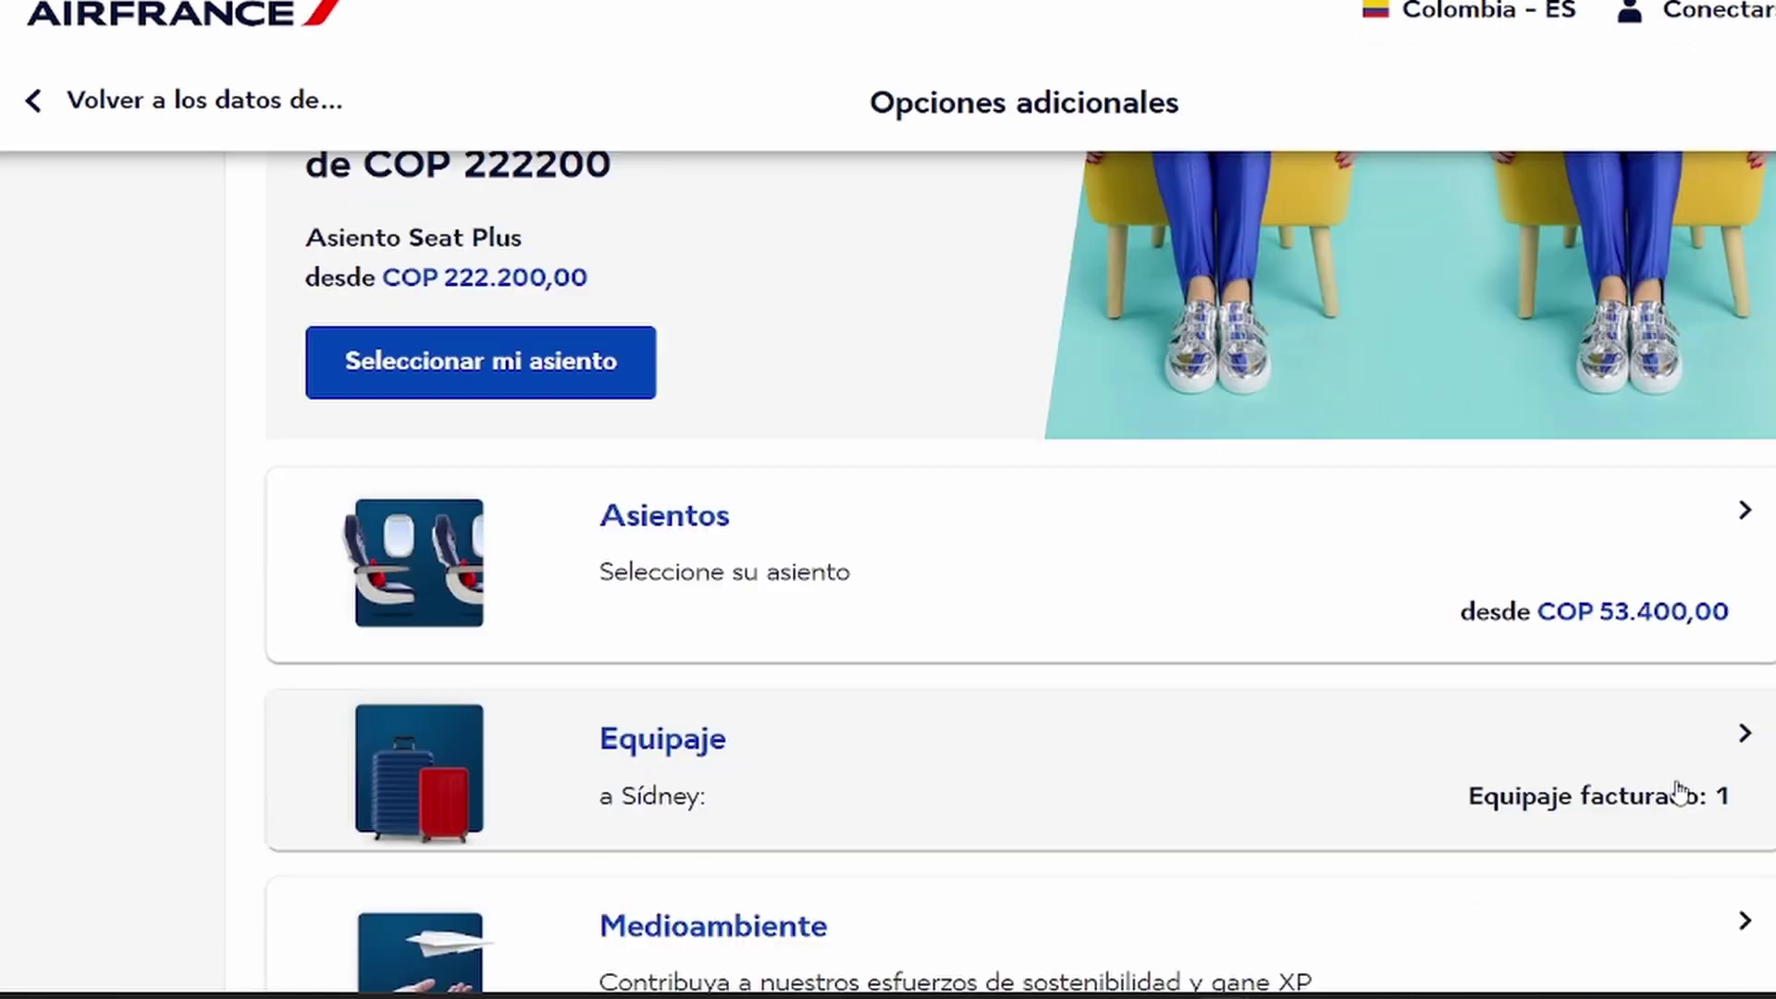